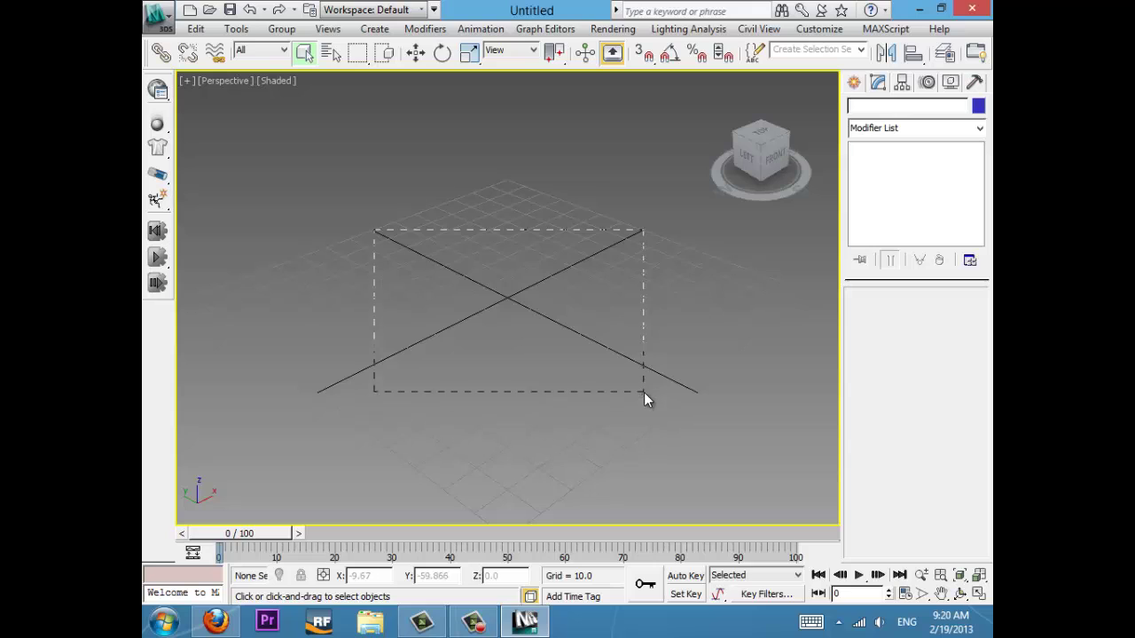
pyautogui.click(980, 127)
pyautogui.click(762, 207)
# - Switch to Firefox and load the plugin page at max.klanky.com/plugins.htm
pyautogui.click(216, 624)
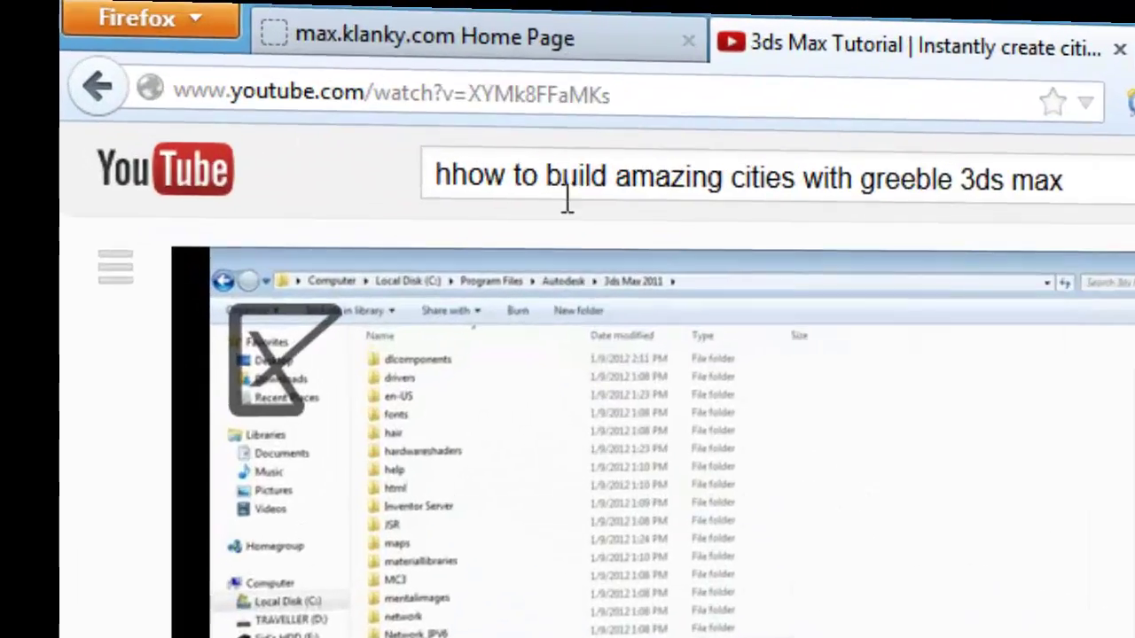
pyautogui.click(339, 11)
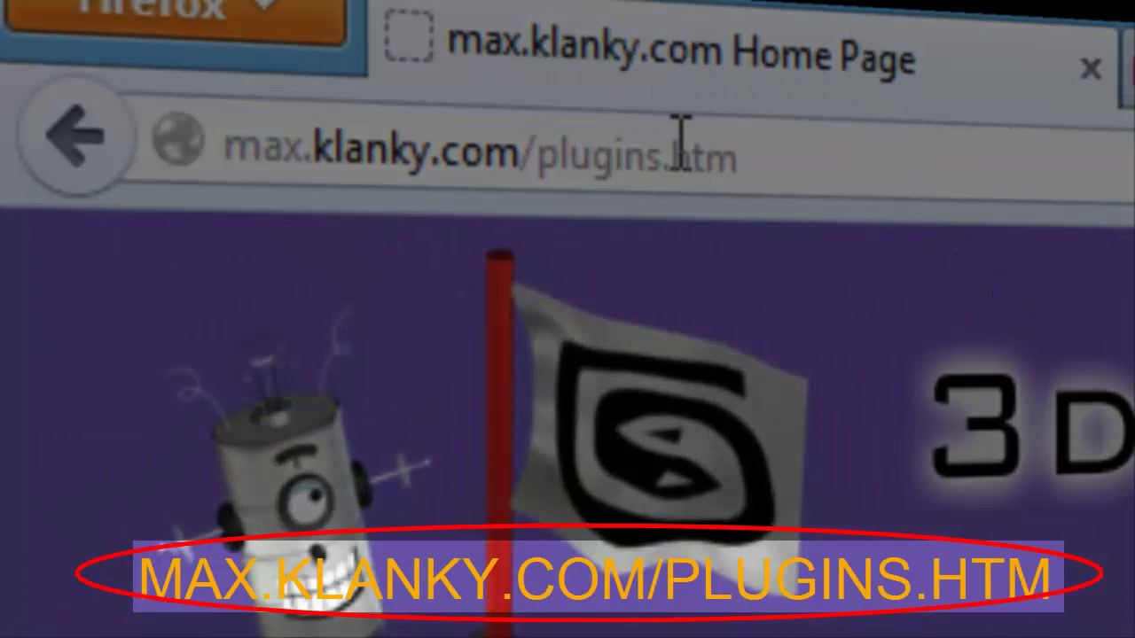
pyautogui.moveTo(732, 159); pyautogui.dragTo(631, 173)
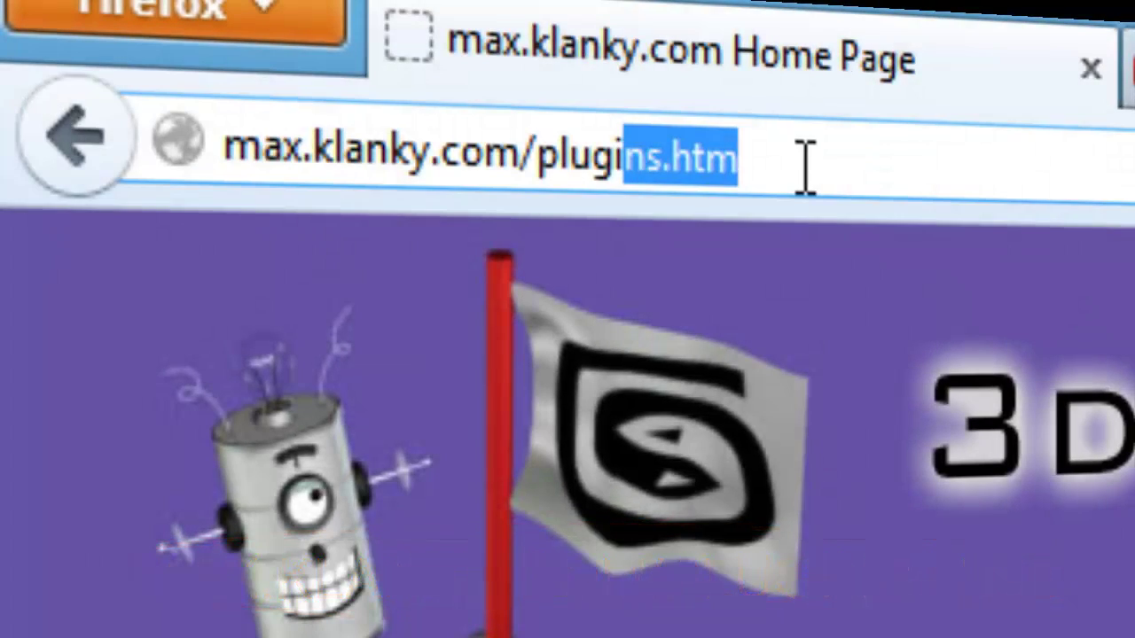
pyautogui.press('End')
pyautogui.press('Return')
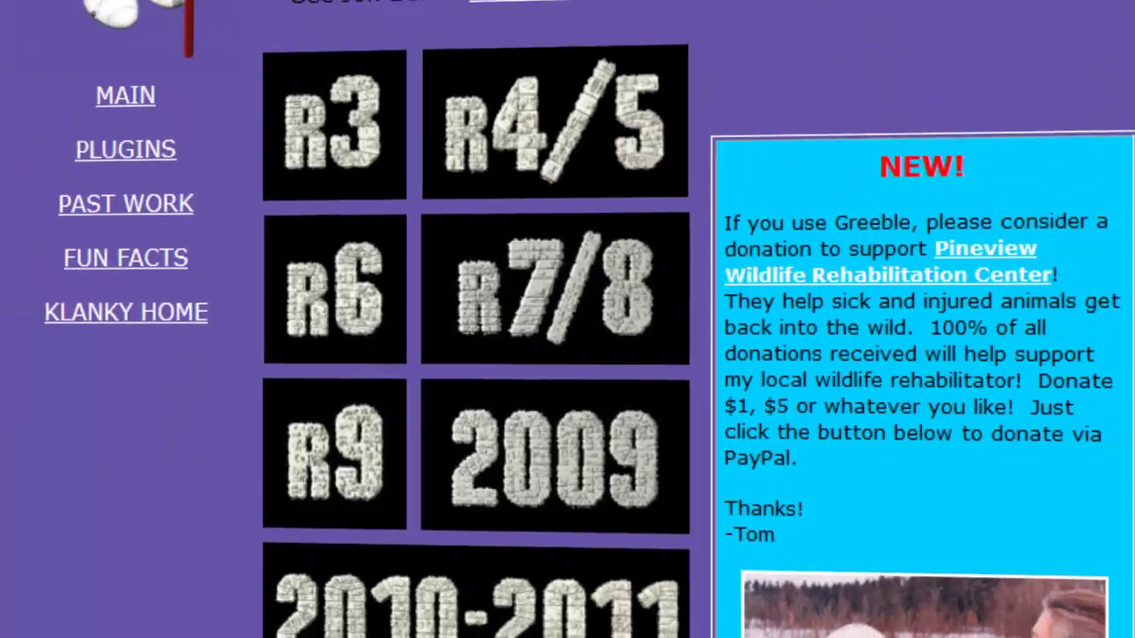
# - Download the Greeble plugin for 3ds Max 2013, saving Greeble2013.zip to disk
pyautogui.scroll(-2, 362, 268)
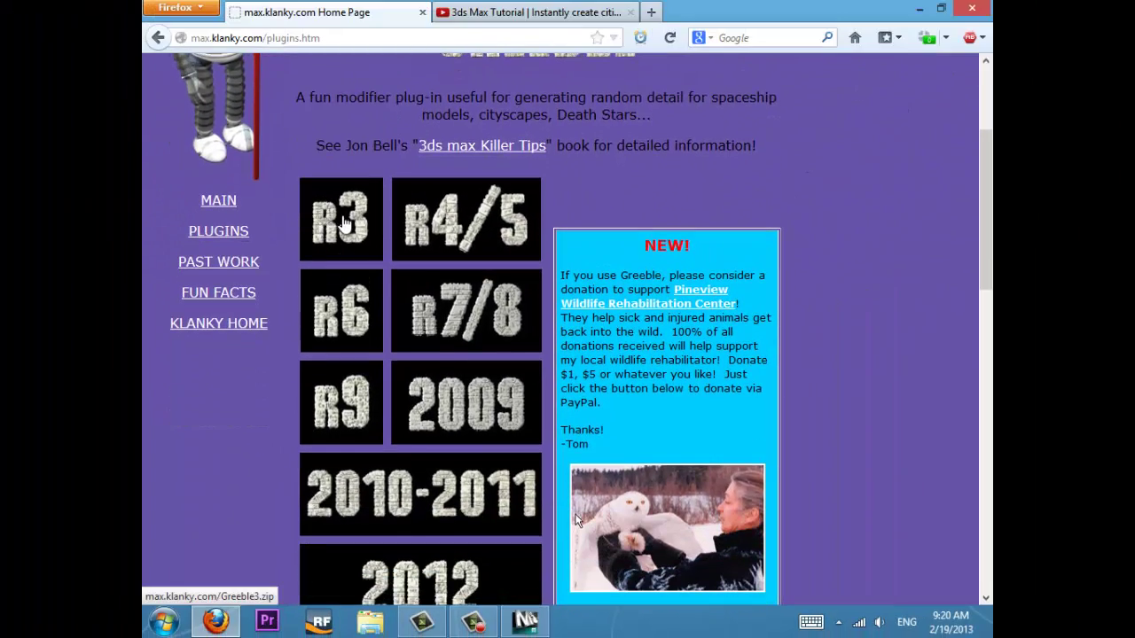
pyautogui.scroll(-7, 443, 243)
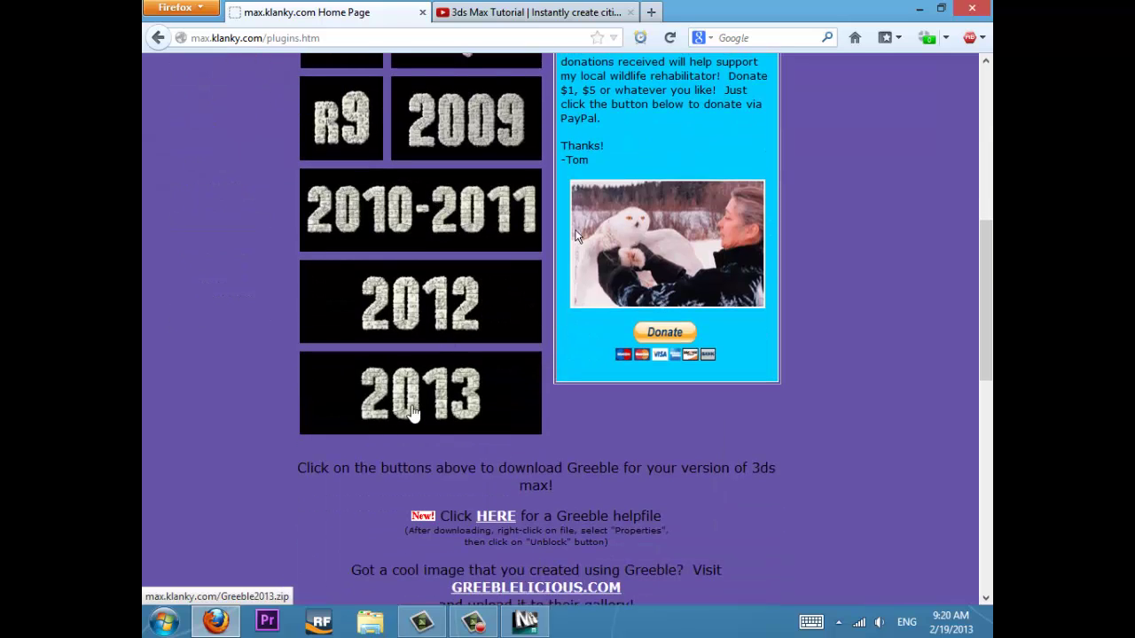
pyautogui.click(468, 412)
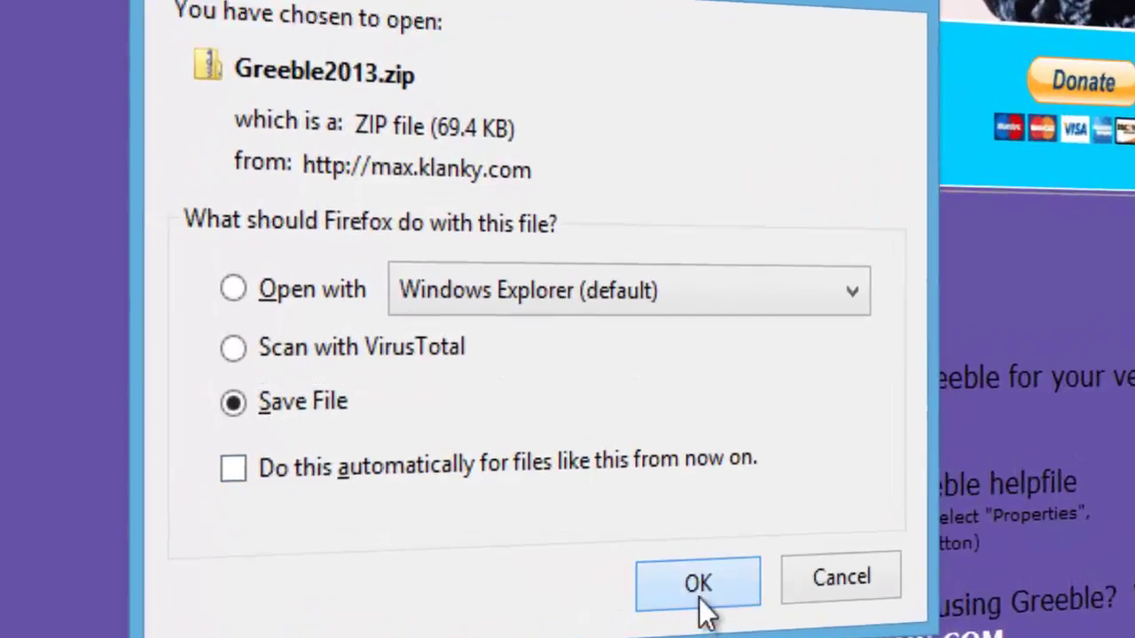
pyautogui.click(458, 553)
# - Open the downloaded Greeble2013(1).zip in a reduced File Explorer window and close the browser's Downloads list
pyautogui.doubleClick(294, 141)
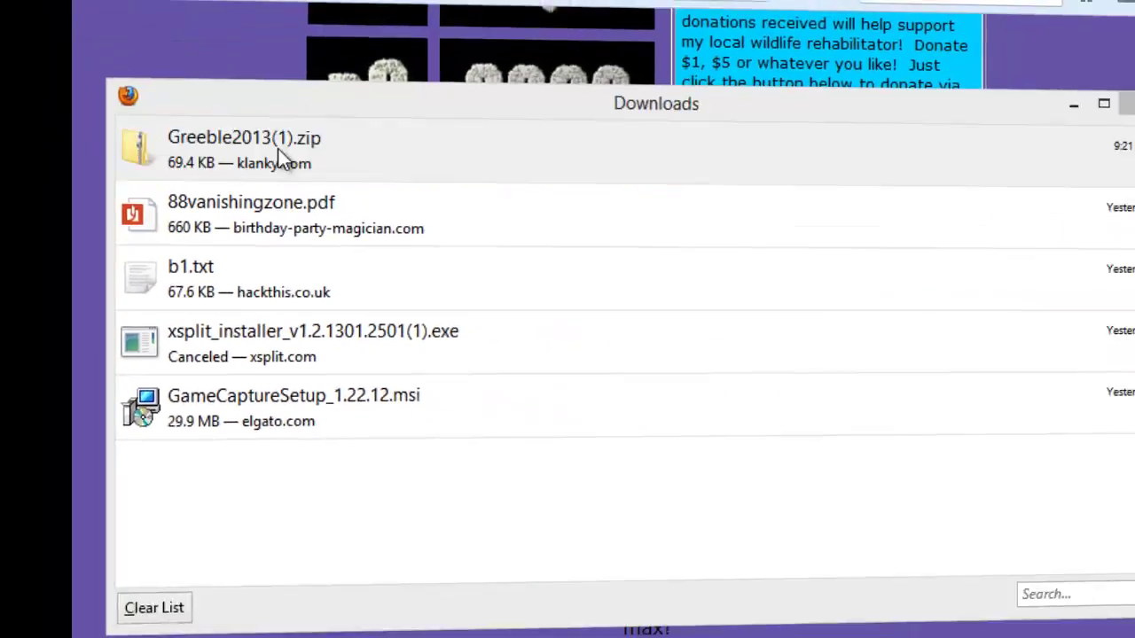
pyautogui.click(919, 8)
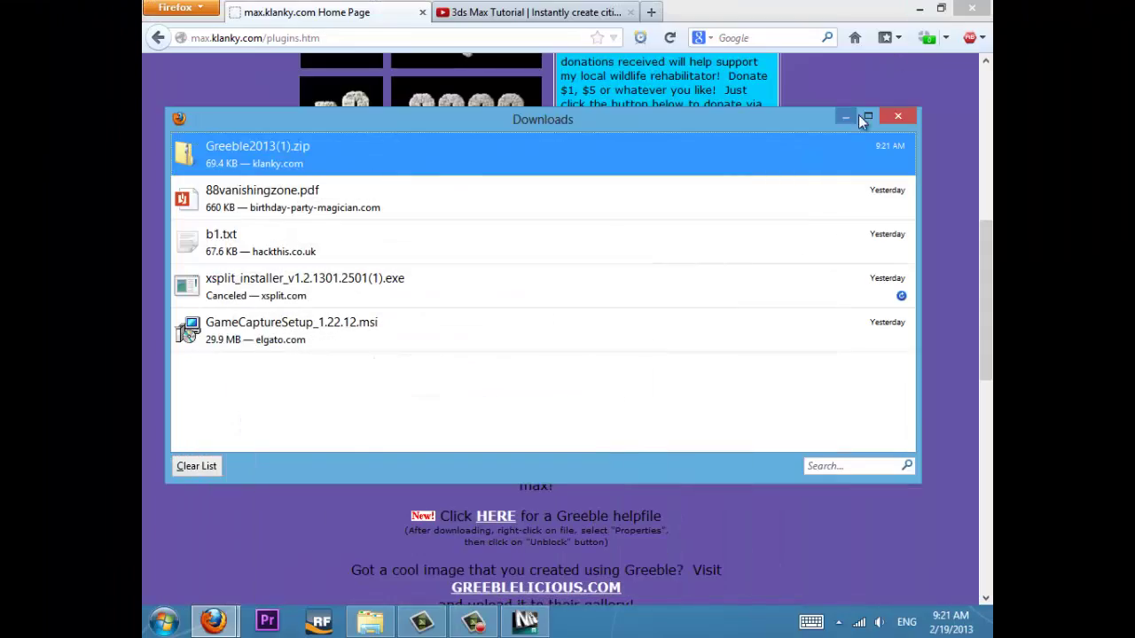
pyautogui.click(897, 116)
pyautogui.click(370, 620)
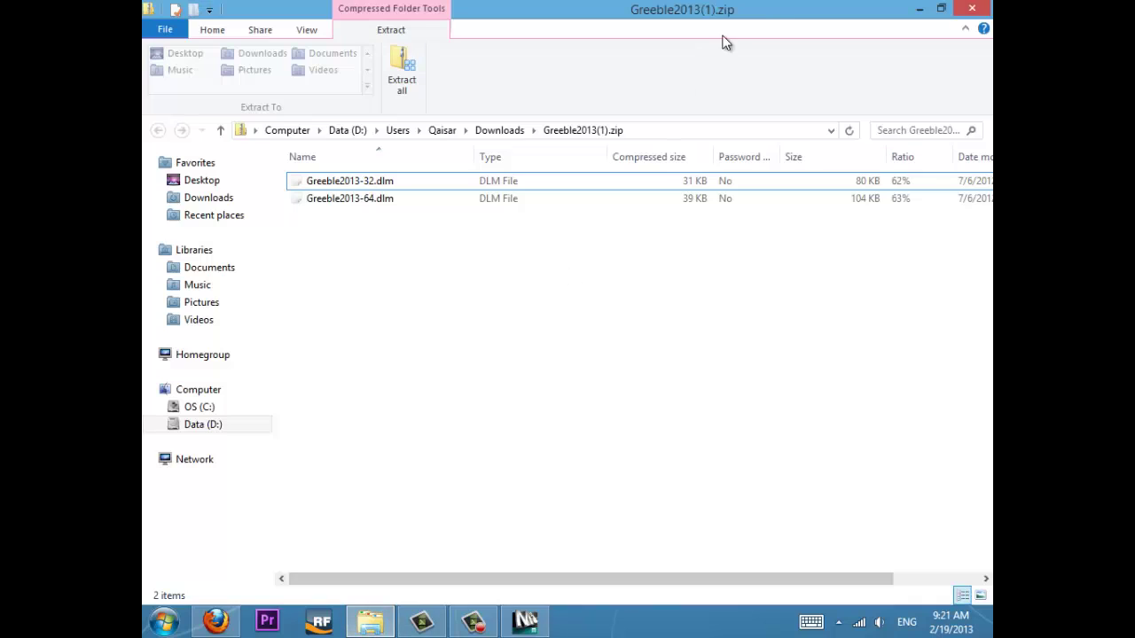
pyautogui.click(944, 8)
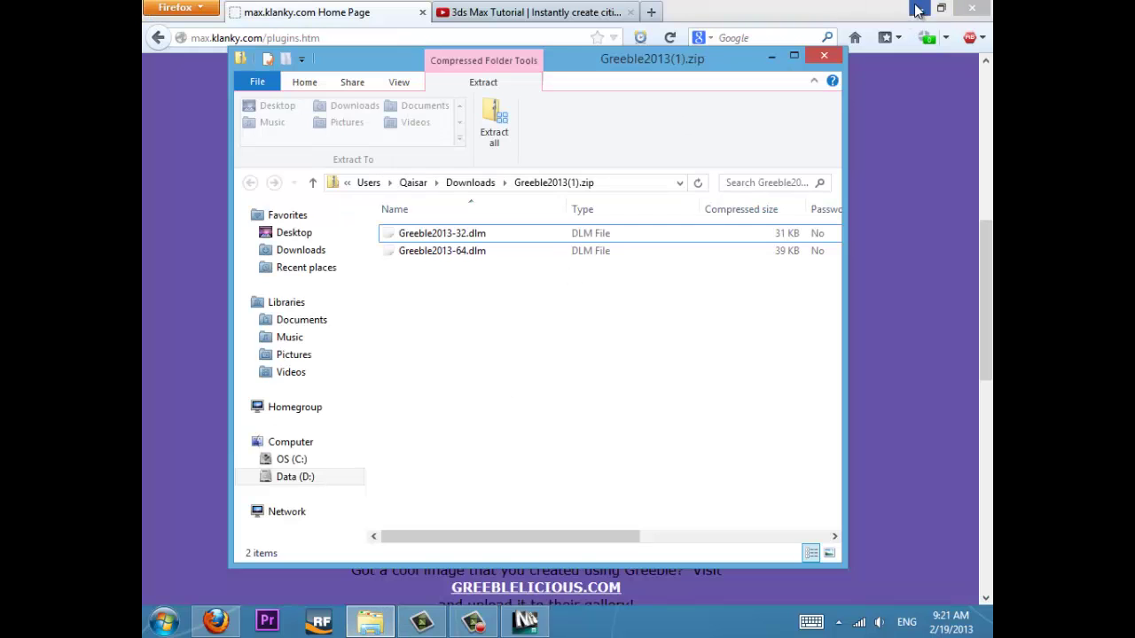
# - Minimize the browser and hide the desktop icons behind the archive window
pyautogui.click(919, 8)
pyautogui.click(919, 8)
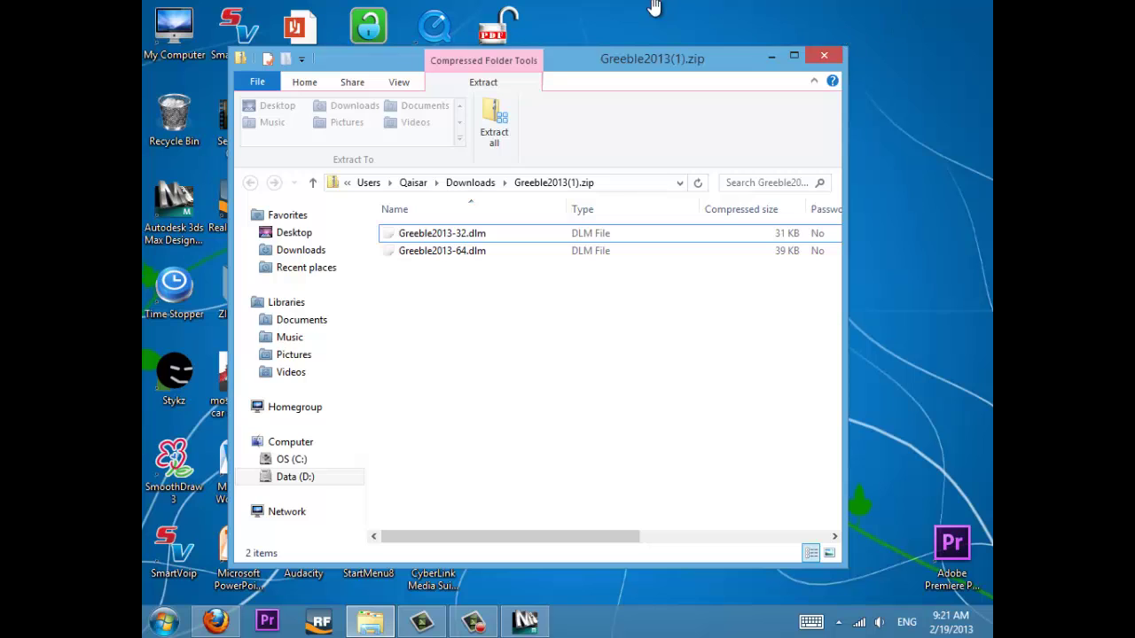
pyautogui.rightClick(619, 8)
pyautogui.moveTo(668, 20)
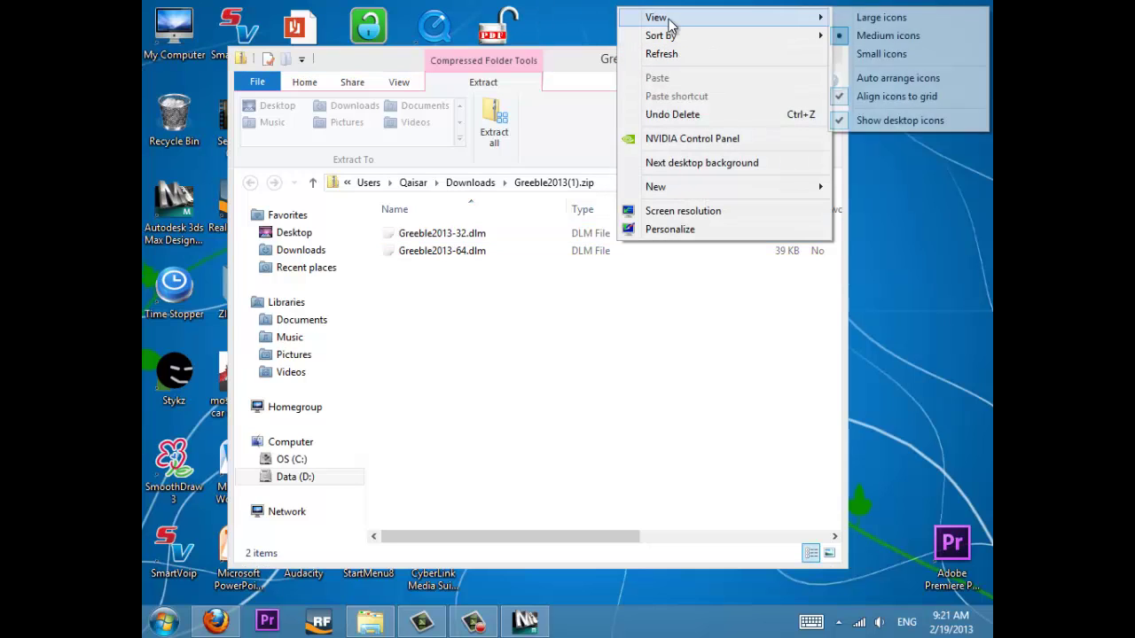
pyautogui.click(902, 120)
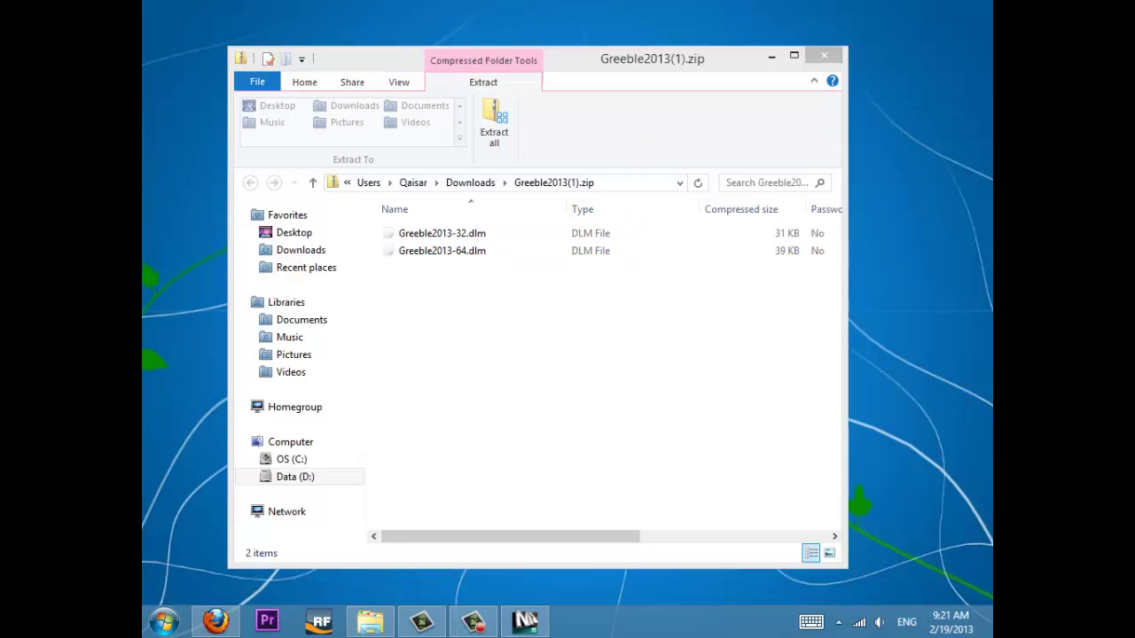
# - Find and open My Computer in its own File Explorer window, reduced from full screen
pyautogui.click(164, 621)
pyautogui.write('my')
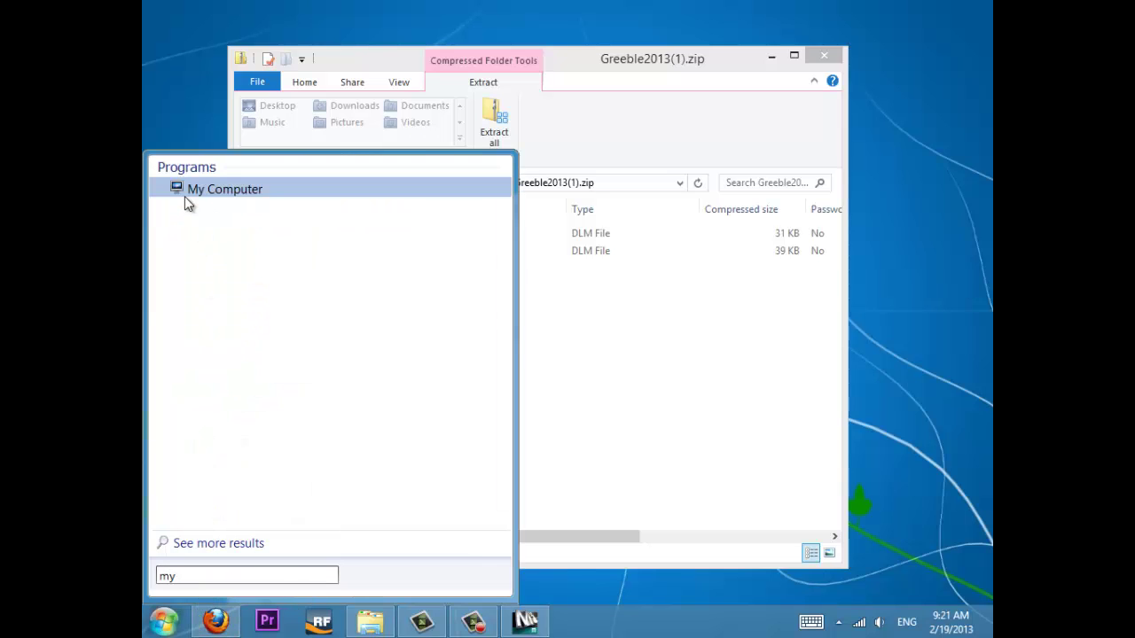
pyautogui.click(184, 188)
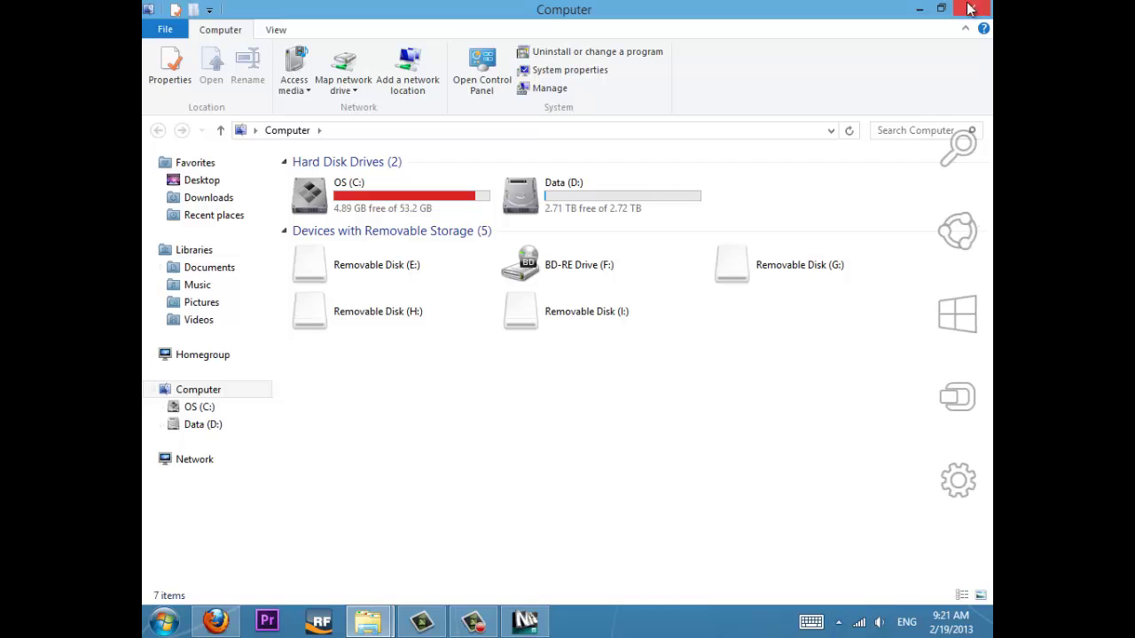
pyautogui.click(941, 8)
pyautogui.moveTo(676, 92); pyautogui.dragTo(674, 54)
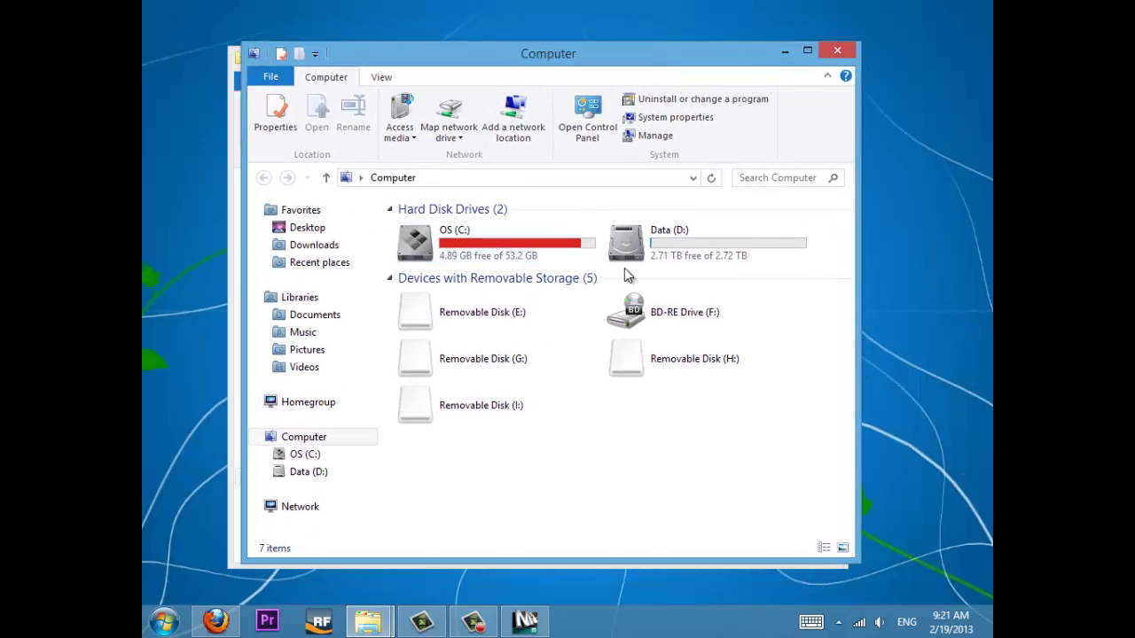
# - Browse to the plugins folder of 3ds Max Design 2013 under Program Files\Autodesk on Data (D:)
pyautogui.moveTo(773, 244)
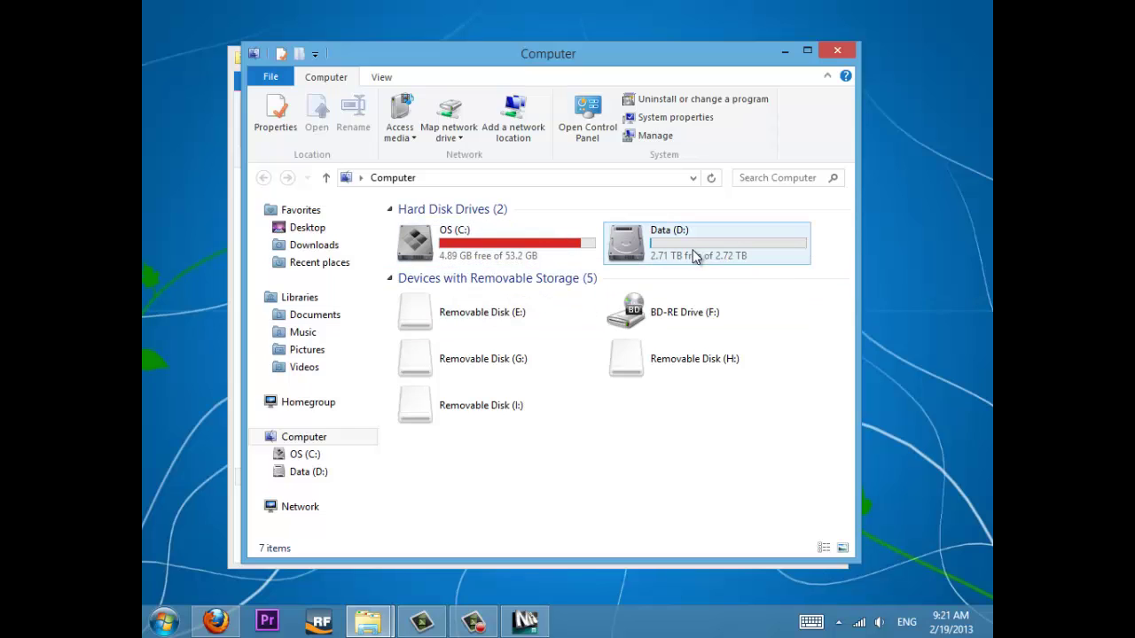
pyautogui.moveTo(697, 252)
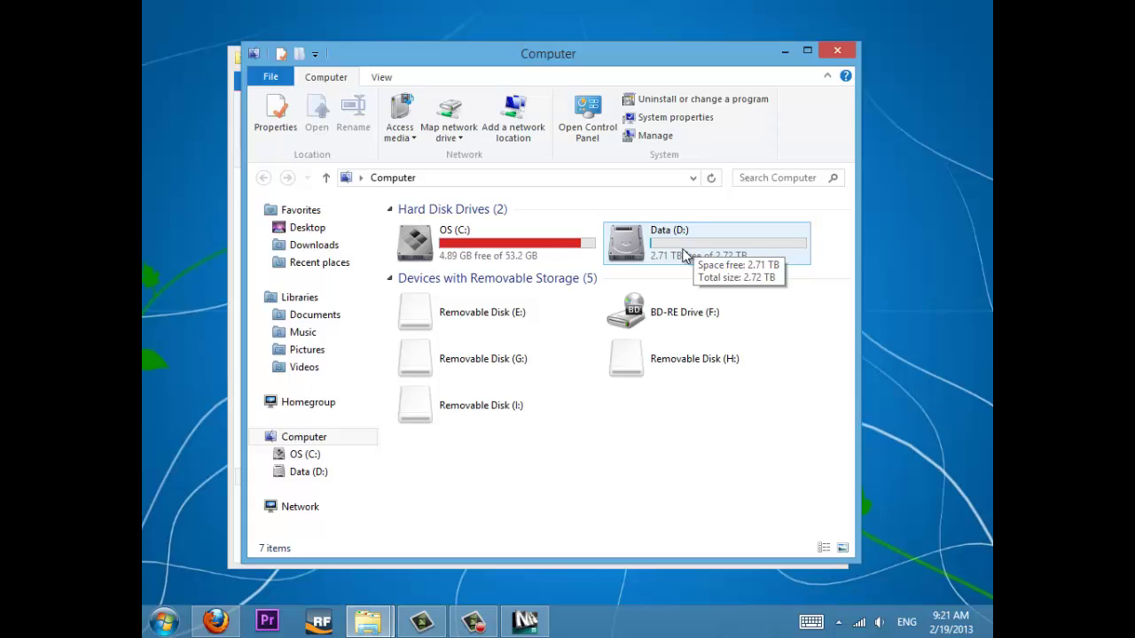
pyautogui.doubleClick(681, 256)
pyautogui.doubleClick(621, 251)
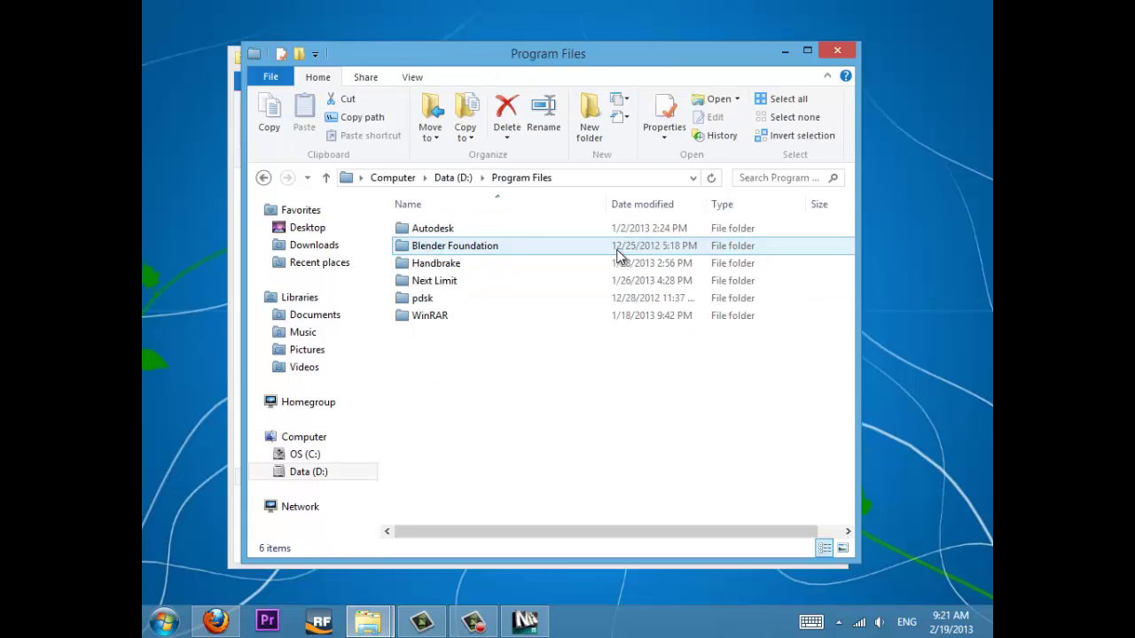
pyautogui.doubleClick(569, 231)
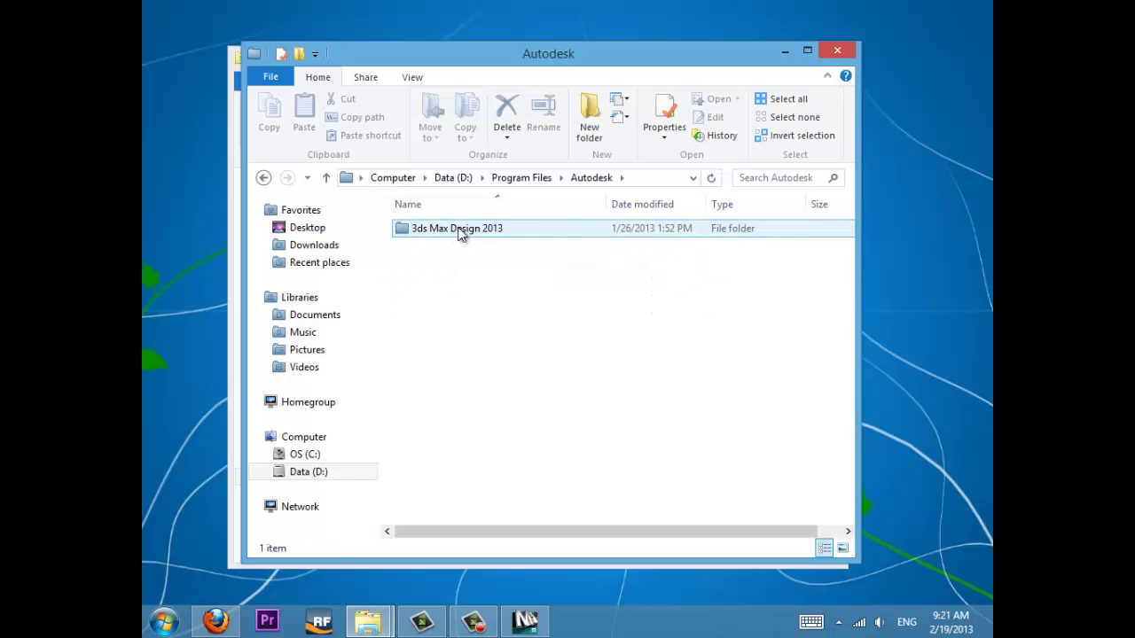
pyautogui.doubleClick(526, 227)
pyautogui.scroll(-7, 537, 328)
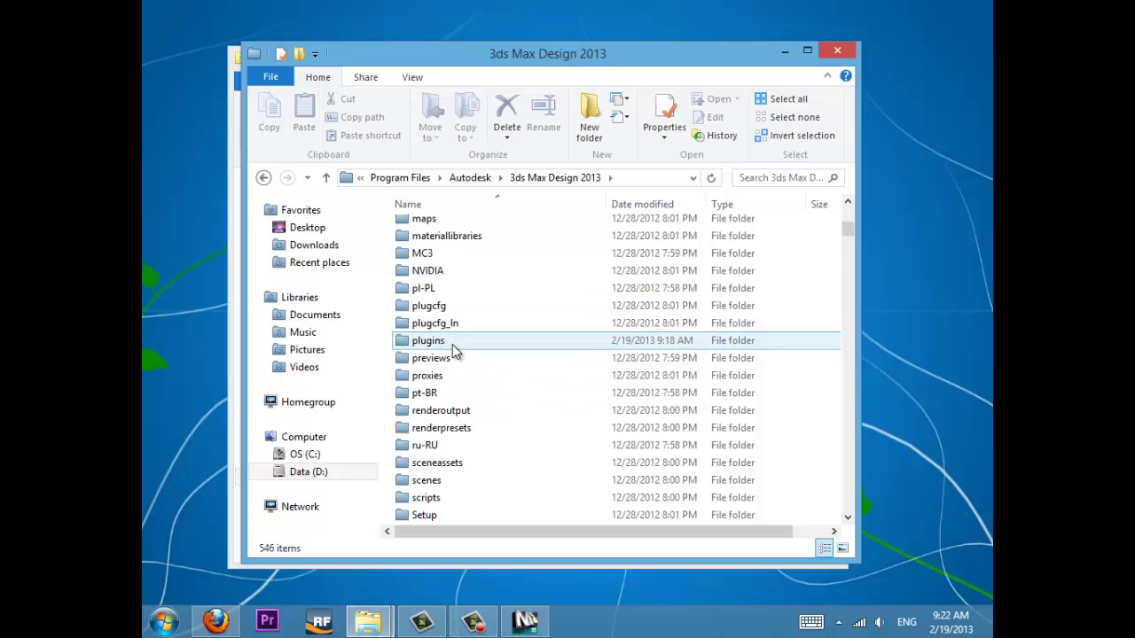
pyautogui.doubleClick(453, 342)
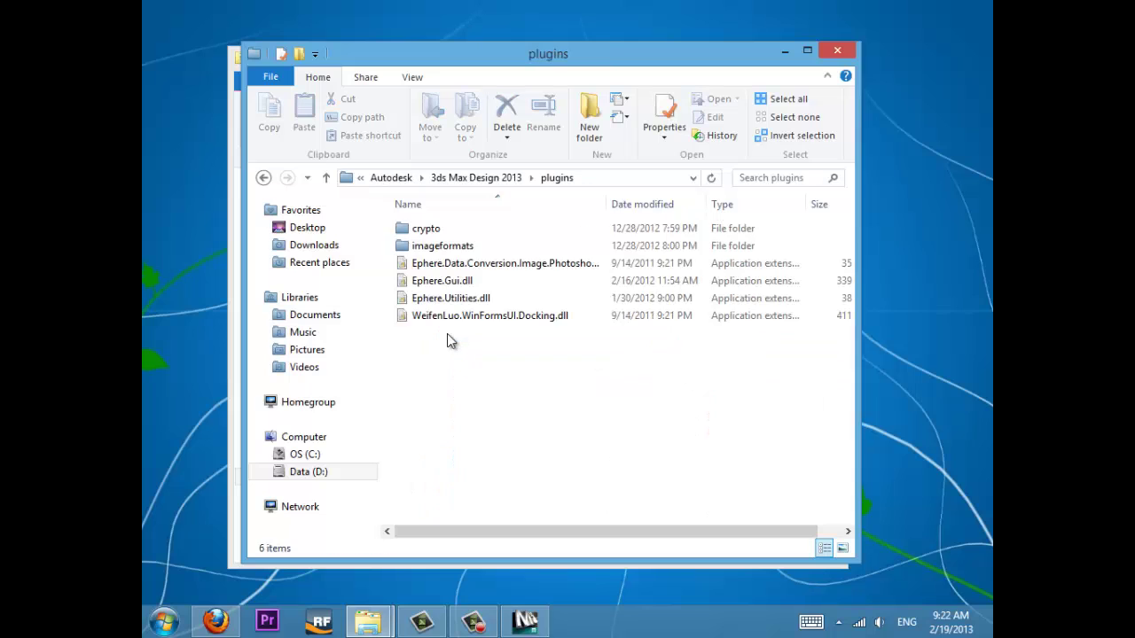
pyautogui.moveTo(540, 453); pyautogui.dragTo(446, 197)
pyautogui.click(533, 451)
pyautogui.moveTo(638, 394); pyautogui.dragTo(422, 257)
pyautogui.click(620, 481)
# - Copy the 64-bit plugin file Greeble2013-64.dlm from the Greeble2013(1).zip archive
pyautogui.click(368, 622)
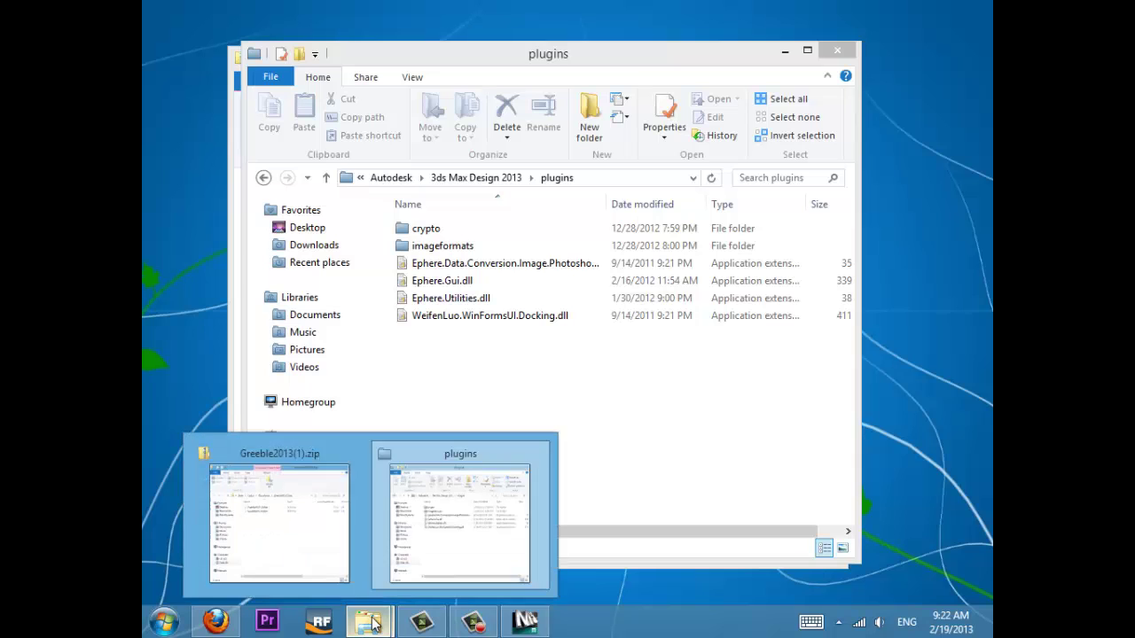
pyautogui.click(327, 547)
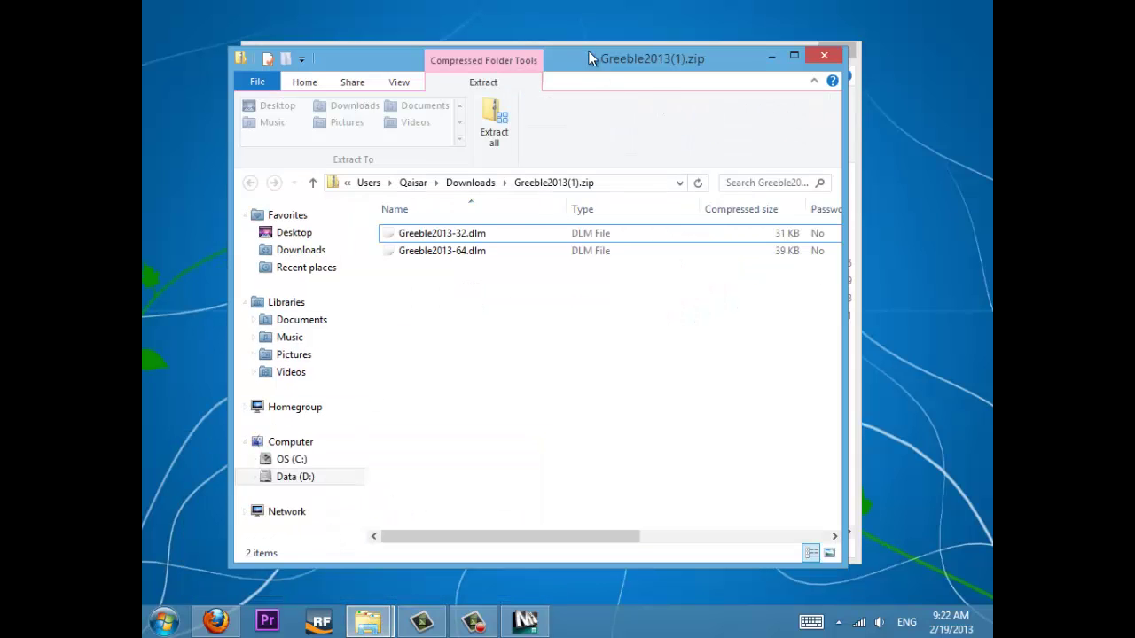
pyautogui.moveTo(601, 51); pyautogui.dragTo(626, 18)
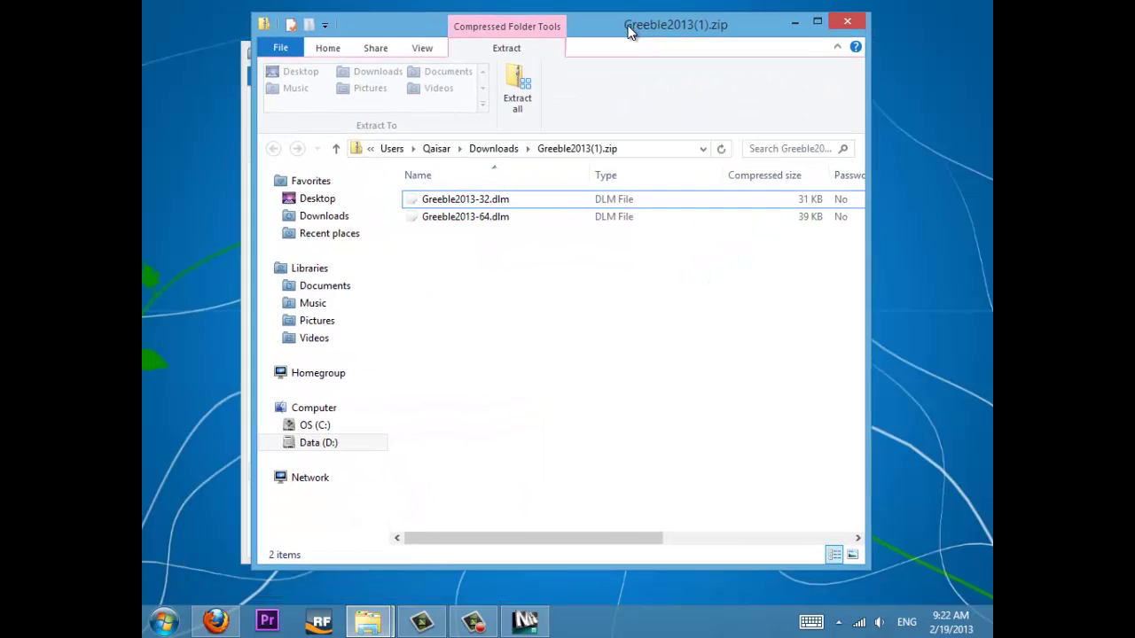
pyautogui.click(485, 204)
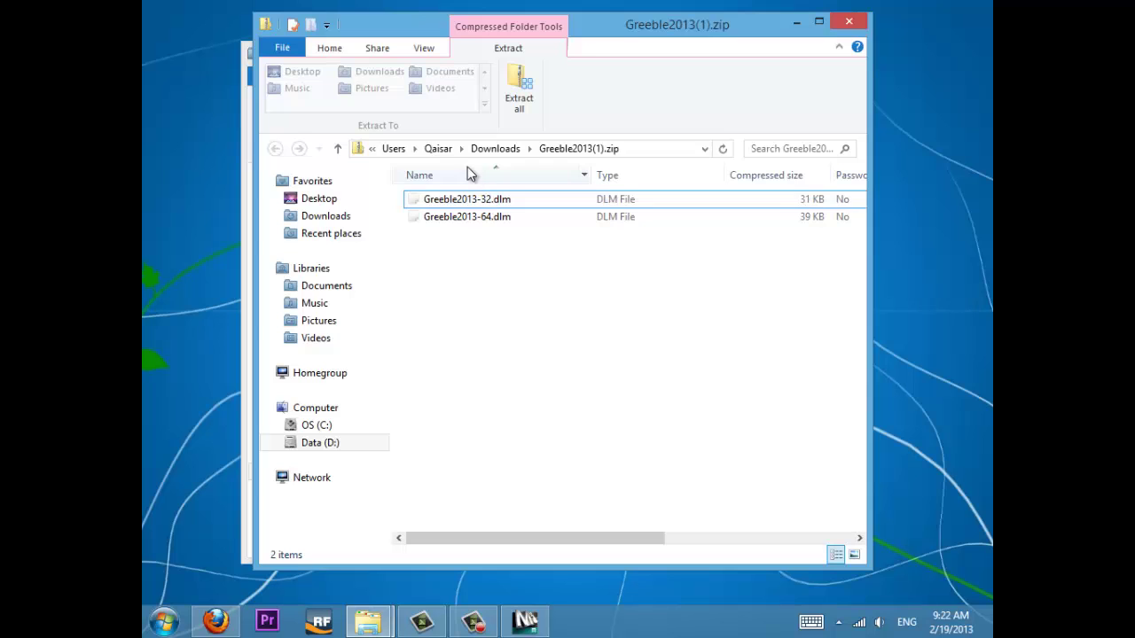
pyautogui.moveTo(469, 172); pyautogui.dragTo(523, 288)
pyautogui.click(559, 315)
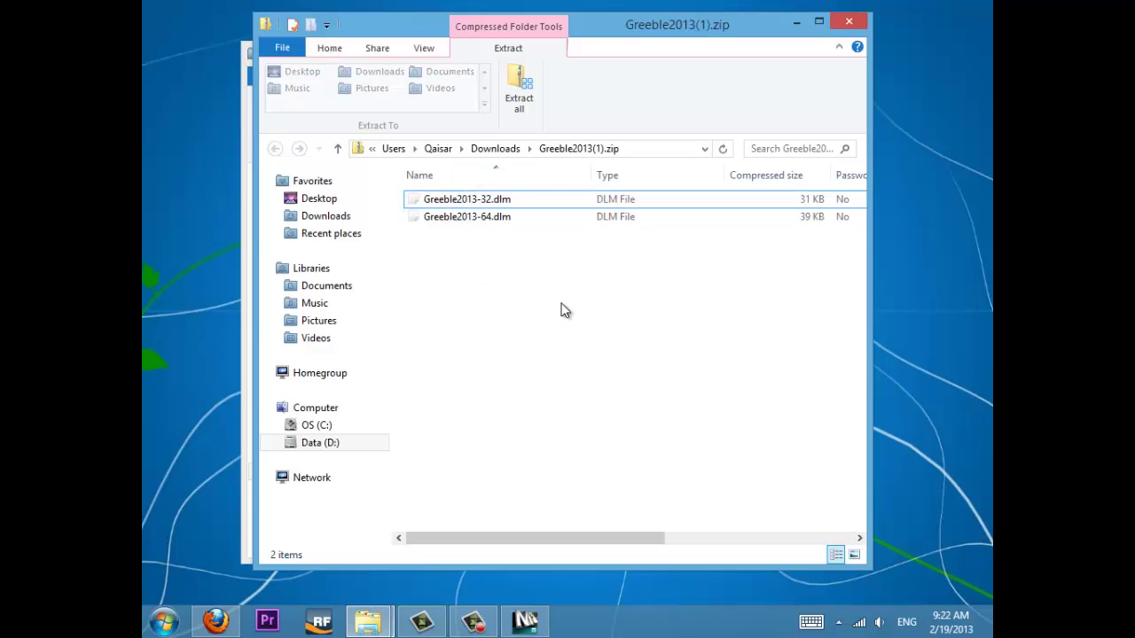
pyautogui.click(474, 206)
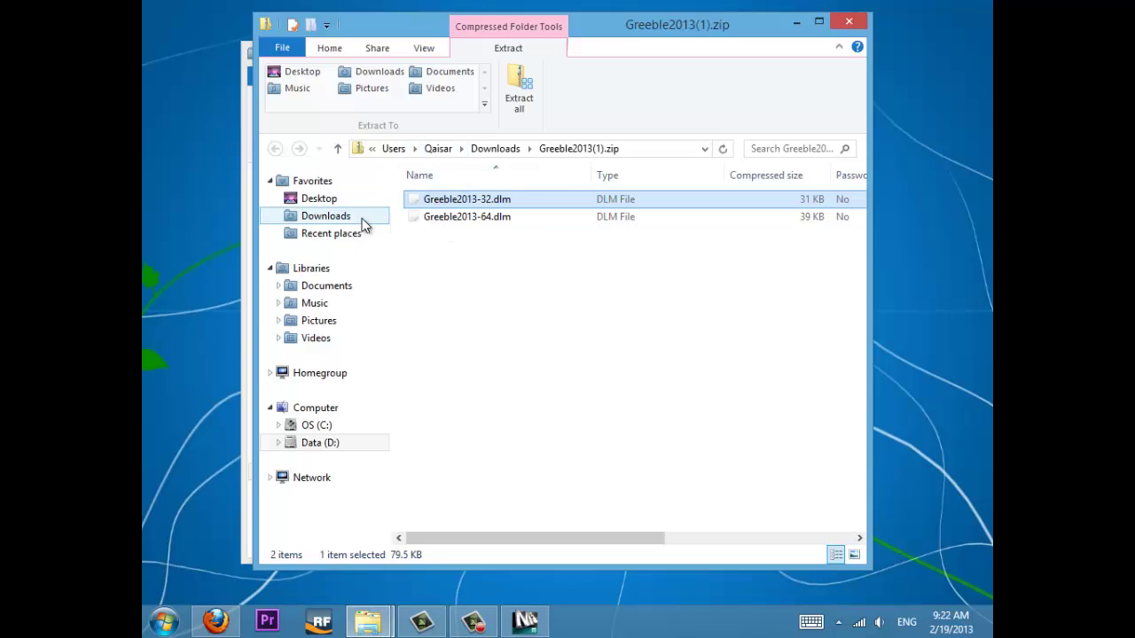
pyautogui.keyDown('shift'); pyautogui.click(524, 217); pyautogui.keyUp('shift')
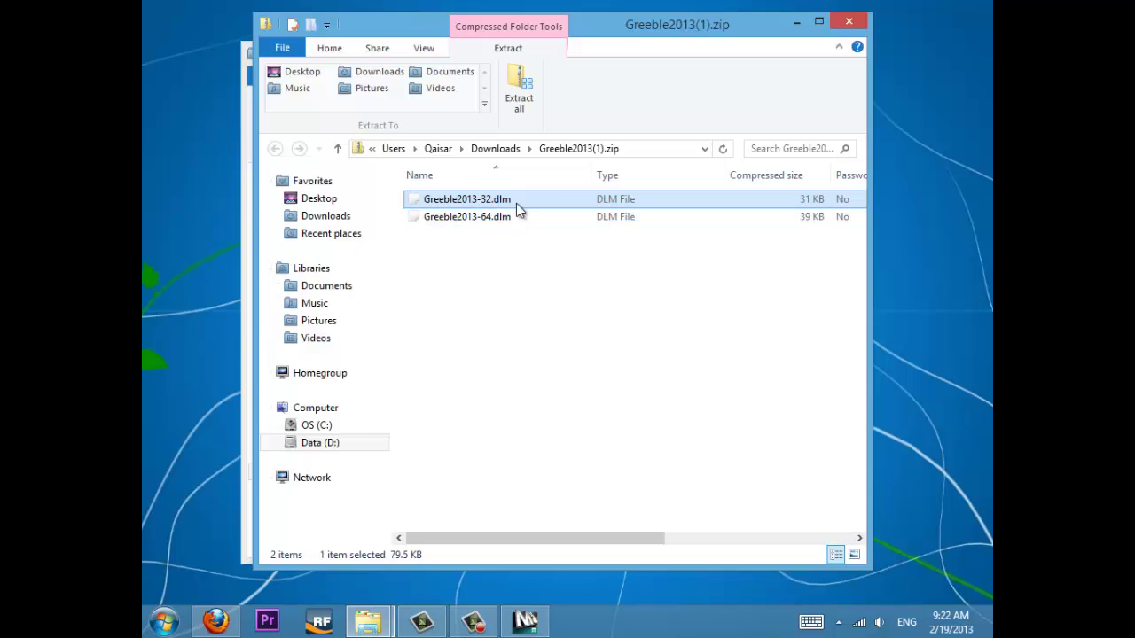
pyautogui.click(532, 219)
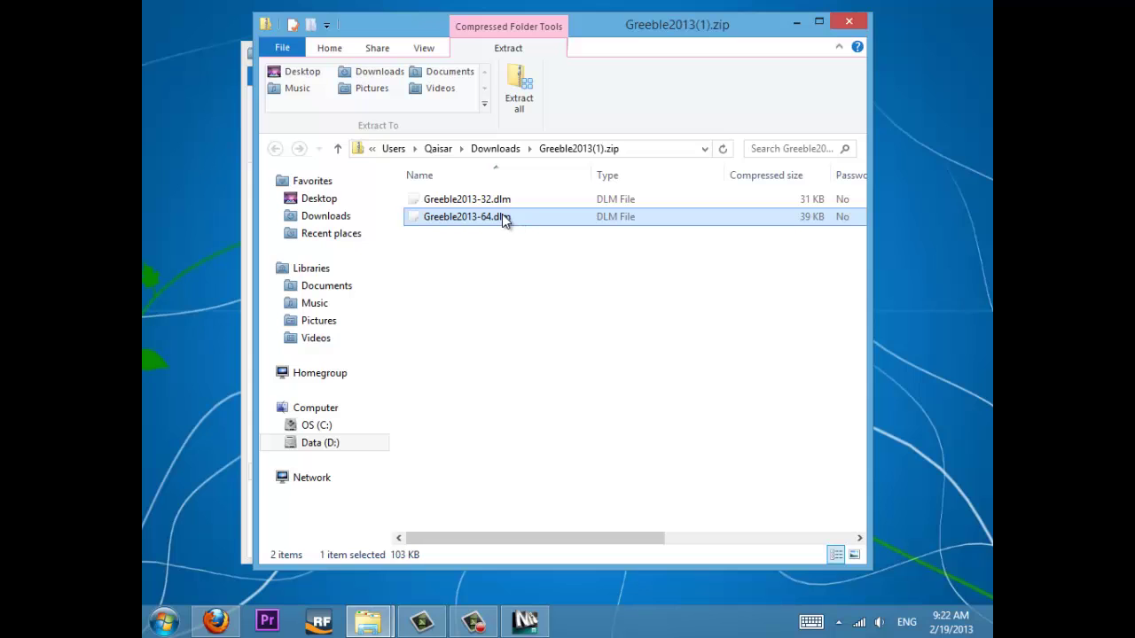
pyautogui.rightClick(499, 222)
pyautogui.click(559, 273)
# - Minimize the archive window and paste Greeble2013-64.dlm into the 3ds Max Design 2013 plugins folder
pyautogui.click(795, 22)
pyautogui.moveTo(562, 453); pyautogui.dragTo(401, 217)
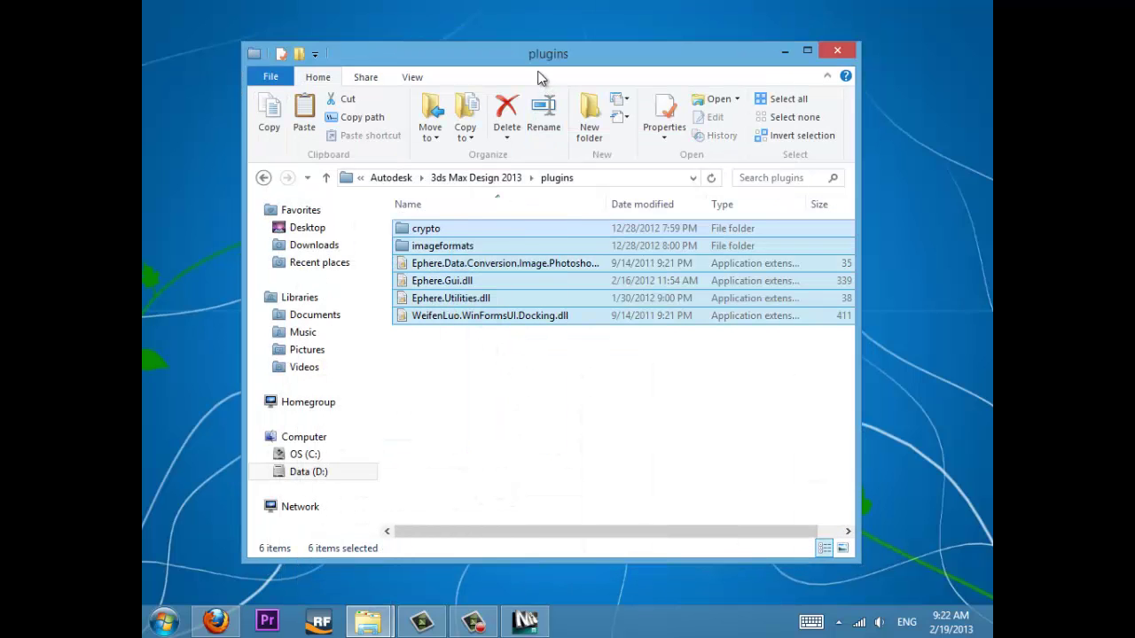
pyautogui.moveTo(530, 48); pyautogui.dragTo(517, 15)
pyautogui.click(496, 328)
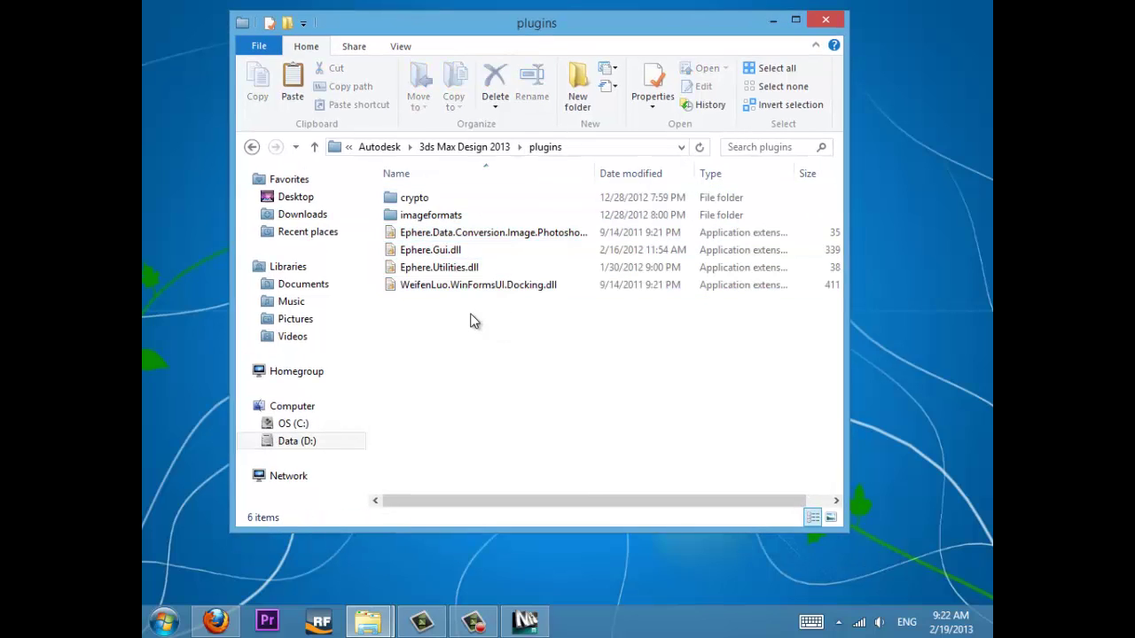
pyautogui.rightClick(471, 314)
pyautogui.click(556, 427)
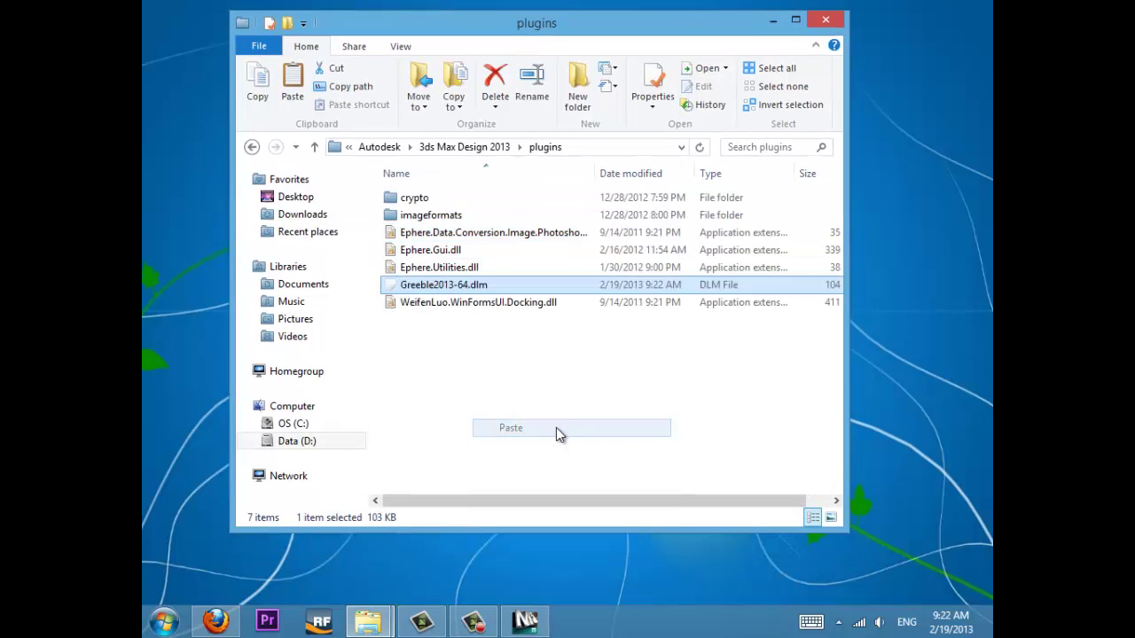
pyautogui.click(473, 348)
pyautogui.moveTo(577, 395); pyautogui.dragTo(399, 191)
pyautogui.click(730, 393)
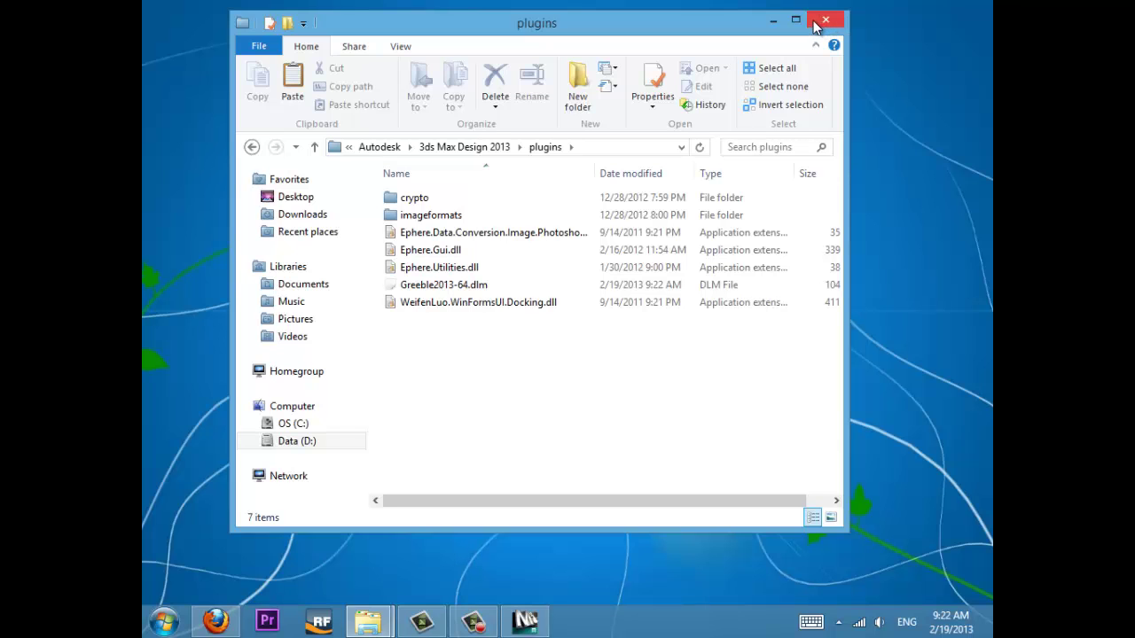
# - Close the plugins folder window, the Greeble2013(1).zip window and Firefox with all its open tabs
pyautogui.click(814, 21)
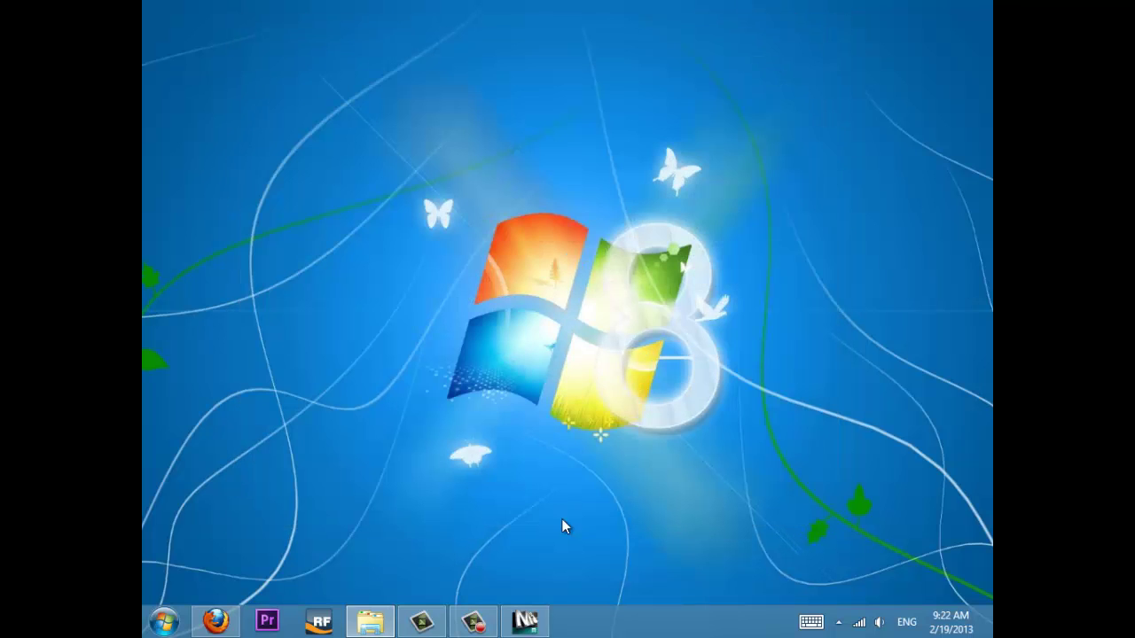
pyautogui.click(376, 627)
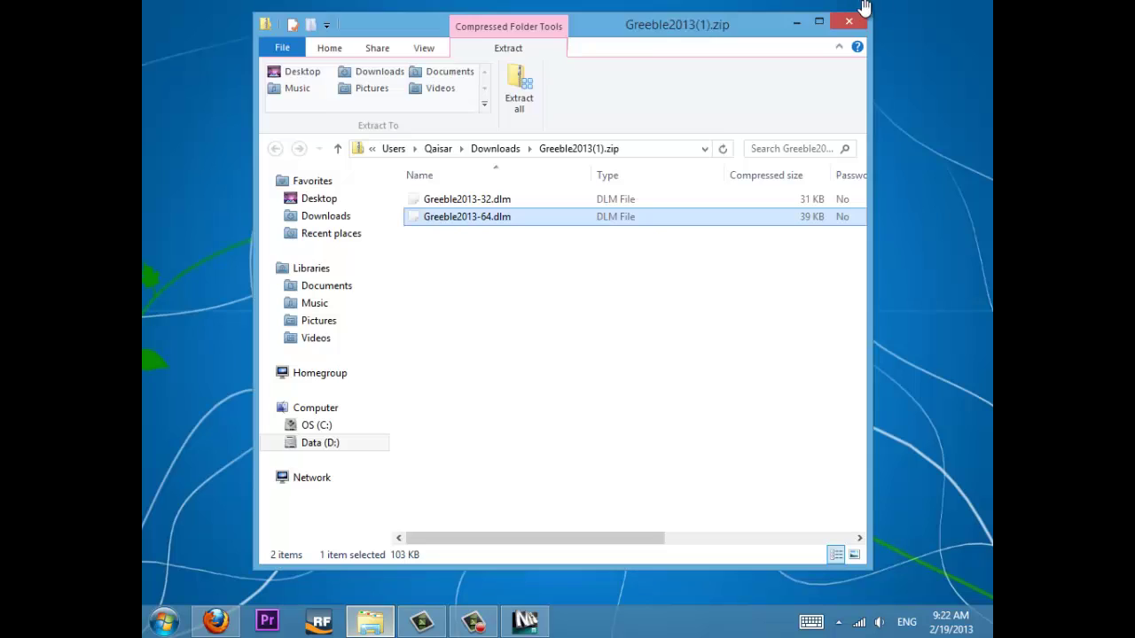
pyautogui.click(858, 12)
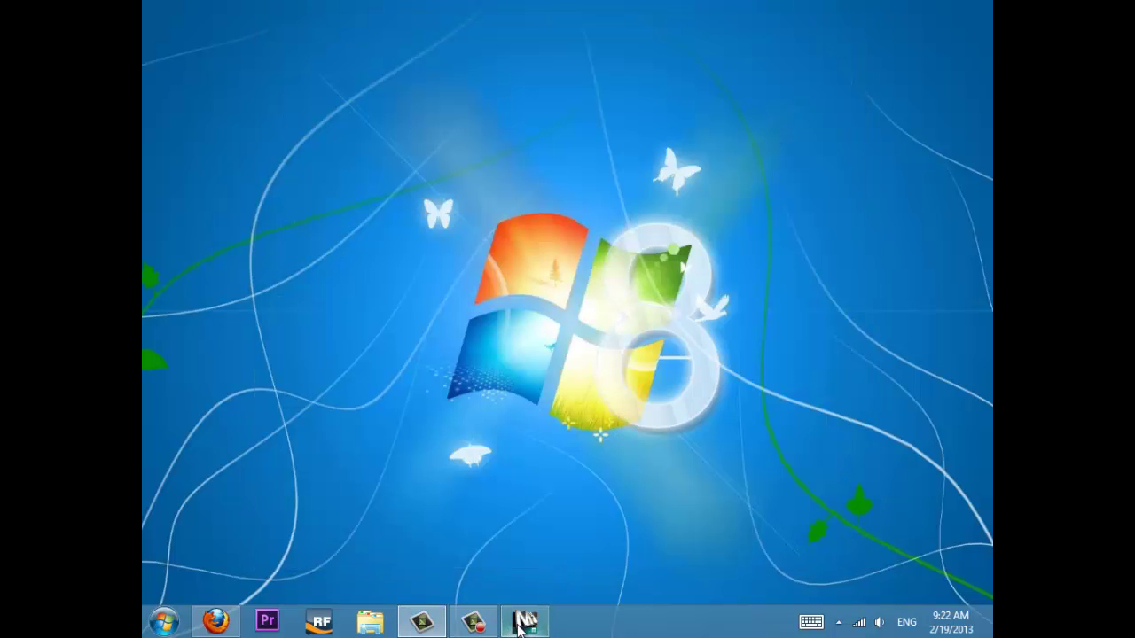
pyautogui.rightClick(209, 623)
pyautogui.click(240, 577)
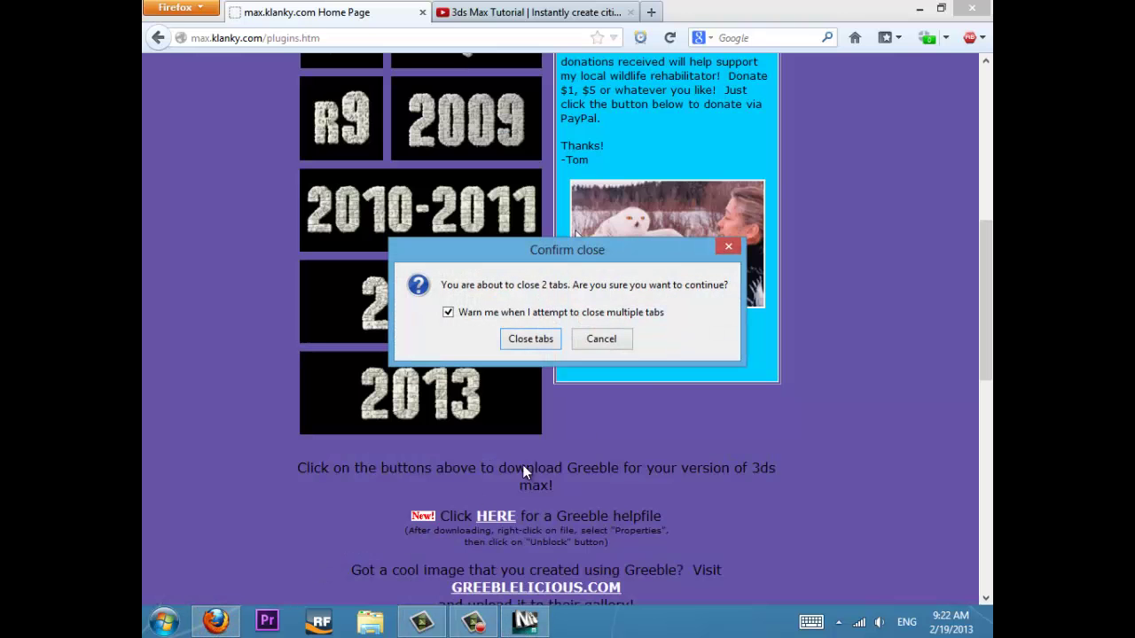
pyautogui.click(531, 339)
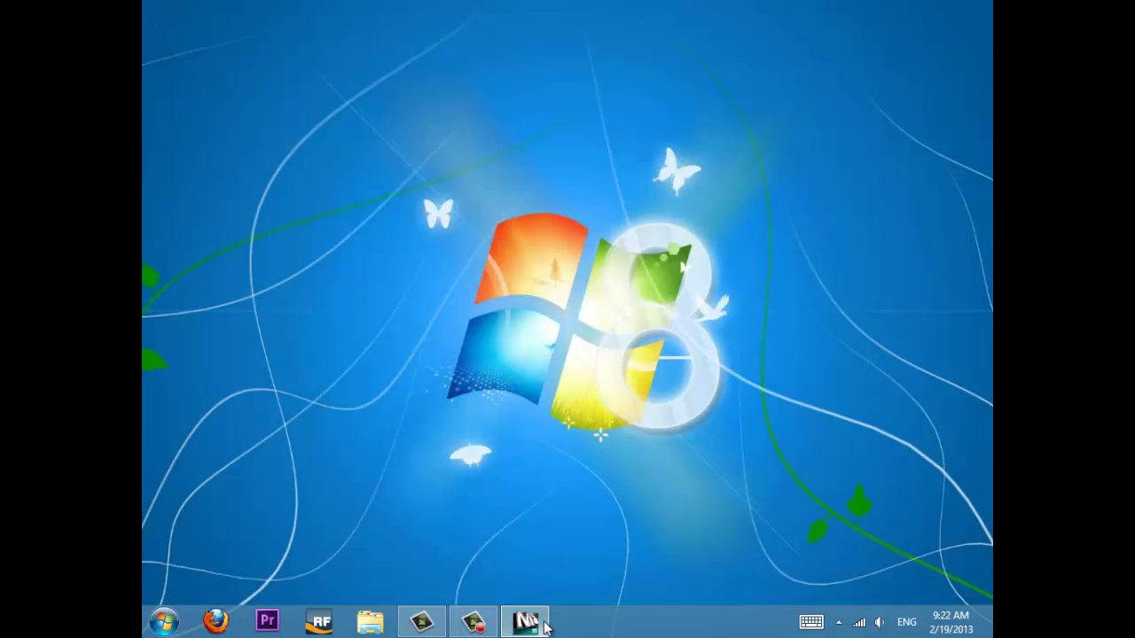
# - Switch to 3ds Max and create a sphere with a radius of about 81 in the Perspective view
pyautogui.click(538, 625)
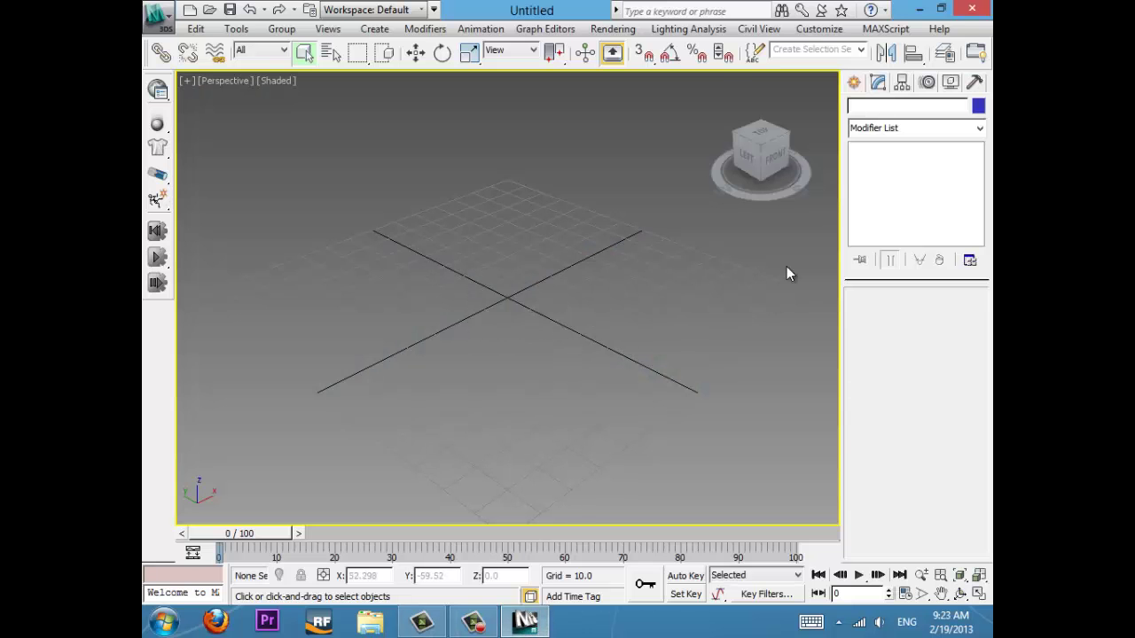
pyautogui.click(854, 83)
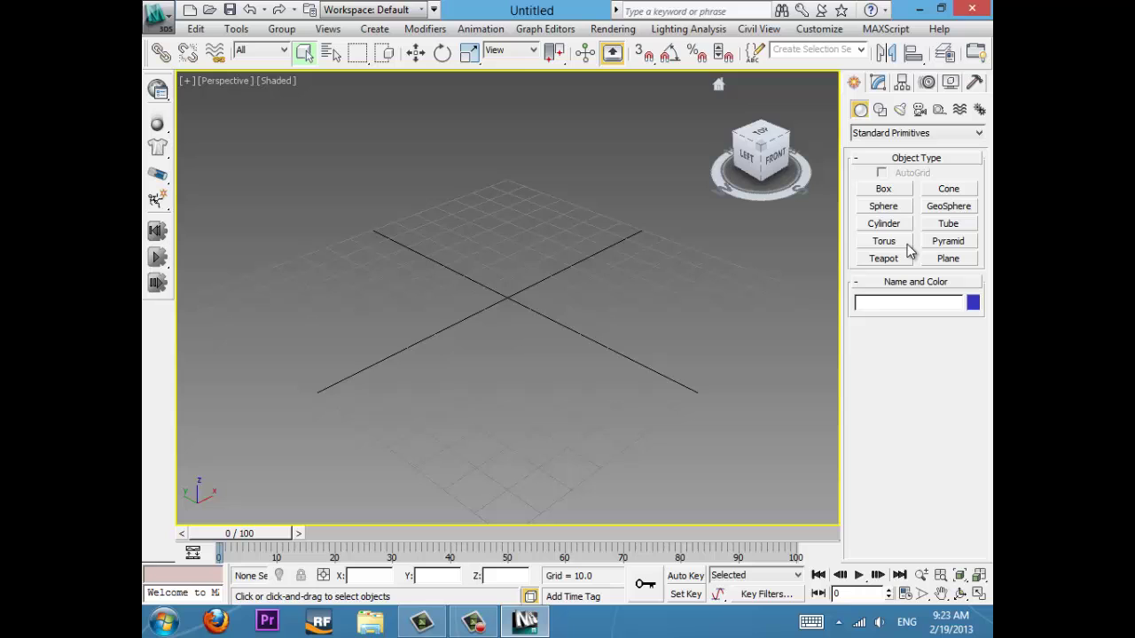
pyautogui.click(883, 206)
pyautogui.moveTo(330, 277); pyautogui.dragTo(405, 426)
# - Try to apply the Greeble modifier to the sphere
pyautogui.click(878, 82)
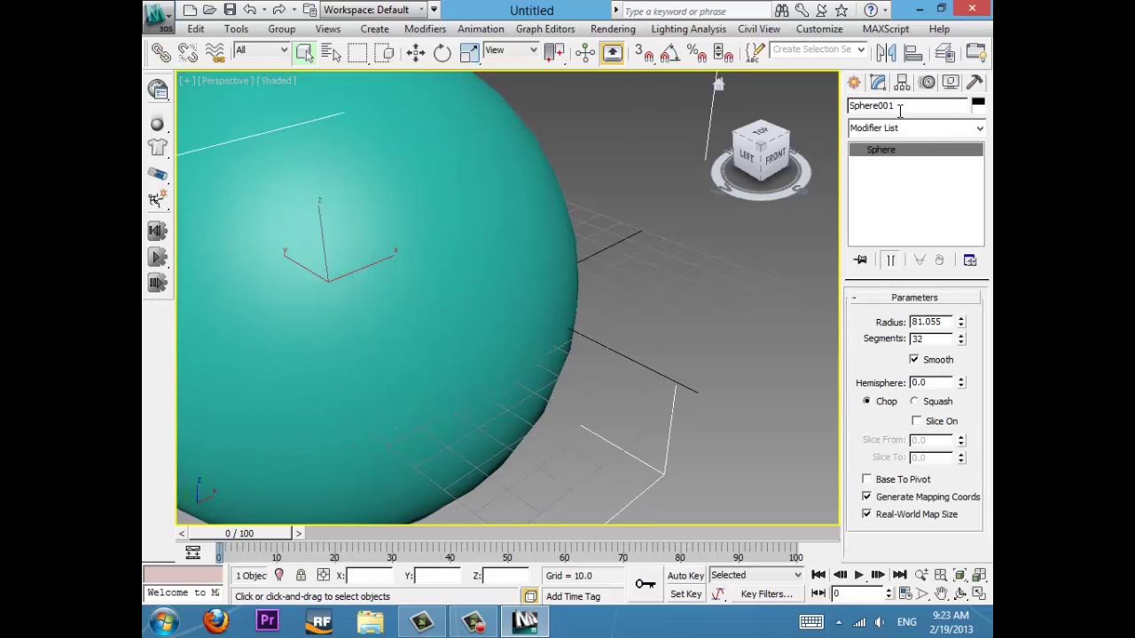
pyautogui.click(970, 129)
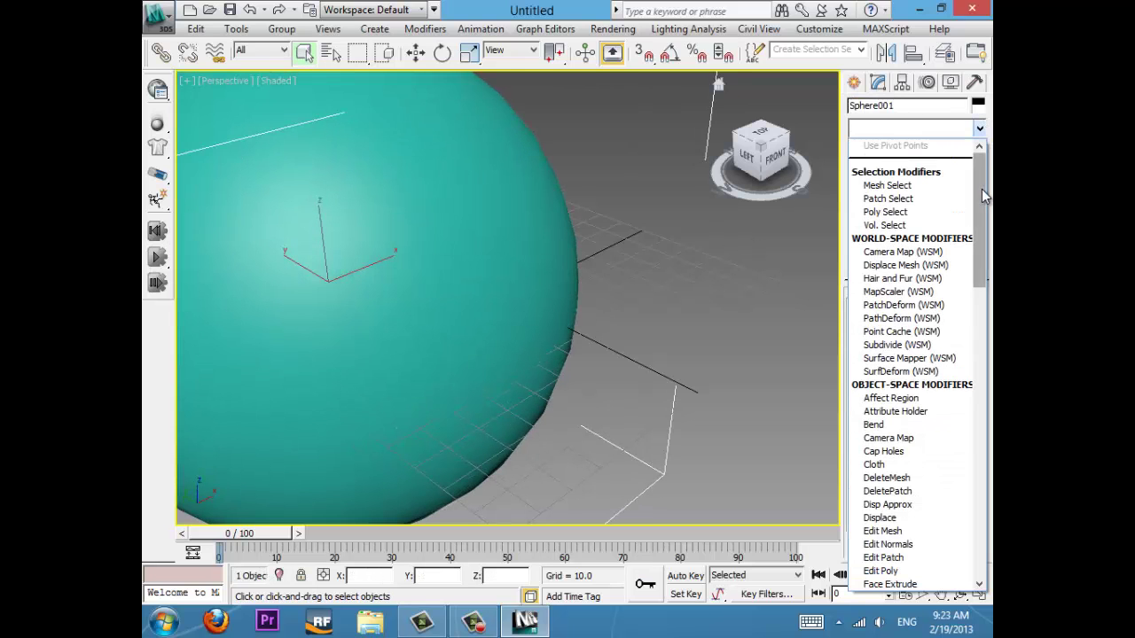
pyautogui.moveTo(982, 189); pyautogui.dragTo(976, 327)
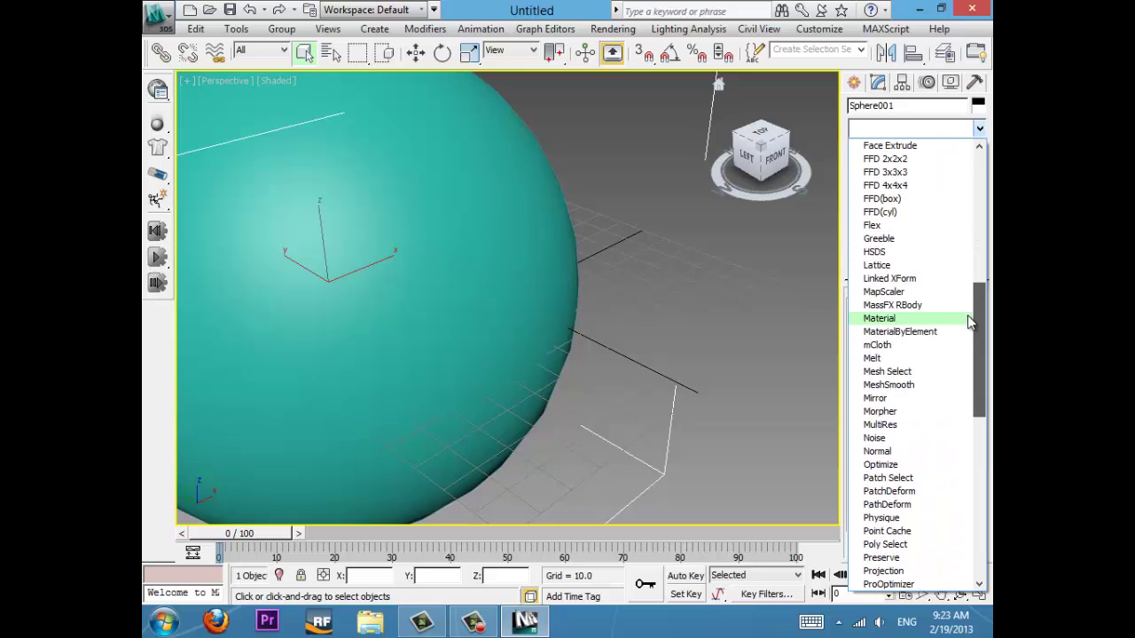
pyautogui.click(882, 239)
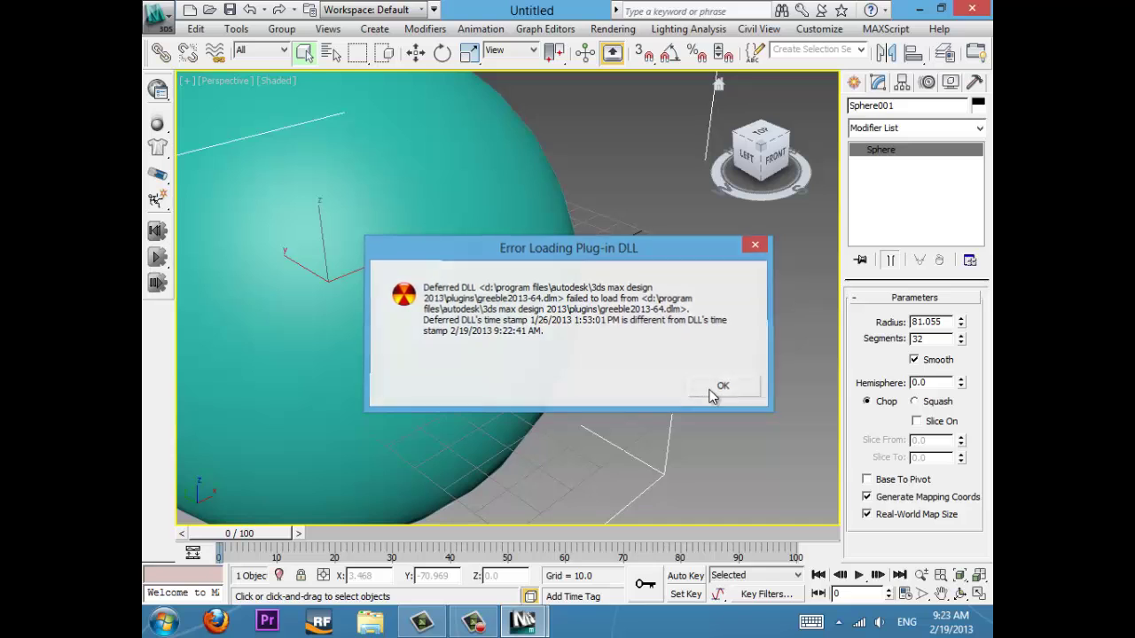
pyautogui.click(722, 387)
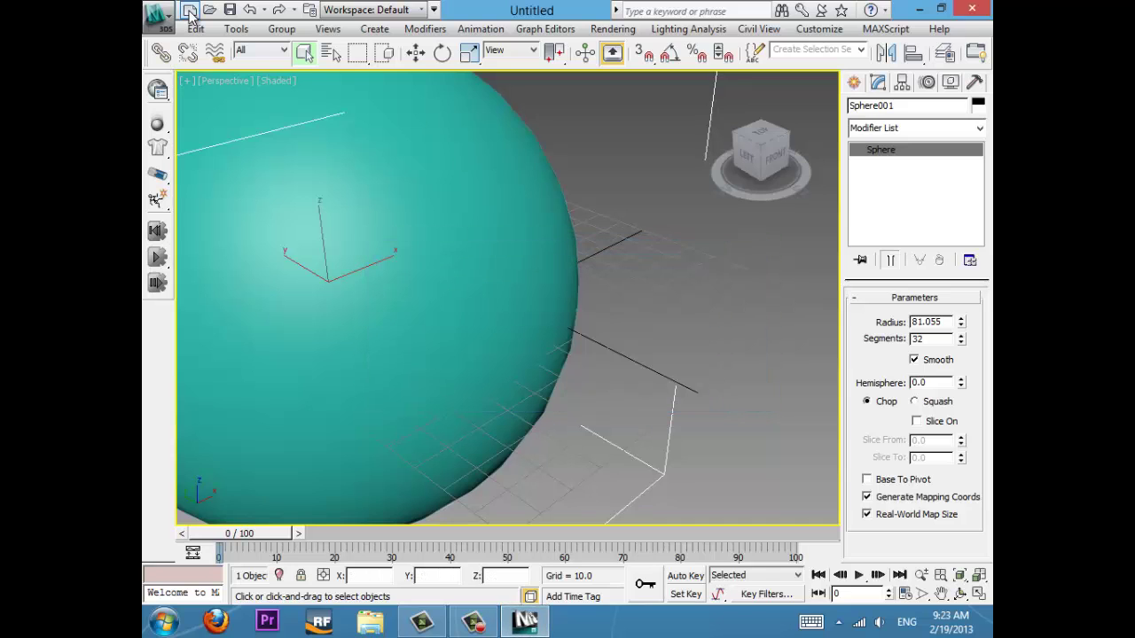
# - Reset the scene without saving the changes
pyautogui.click(159, 18)
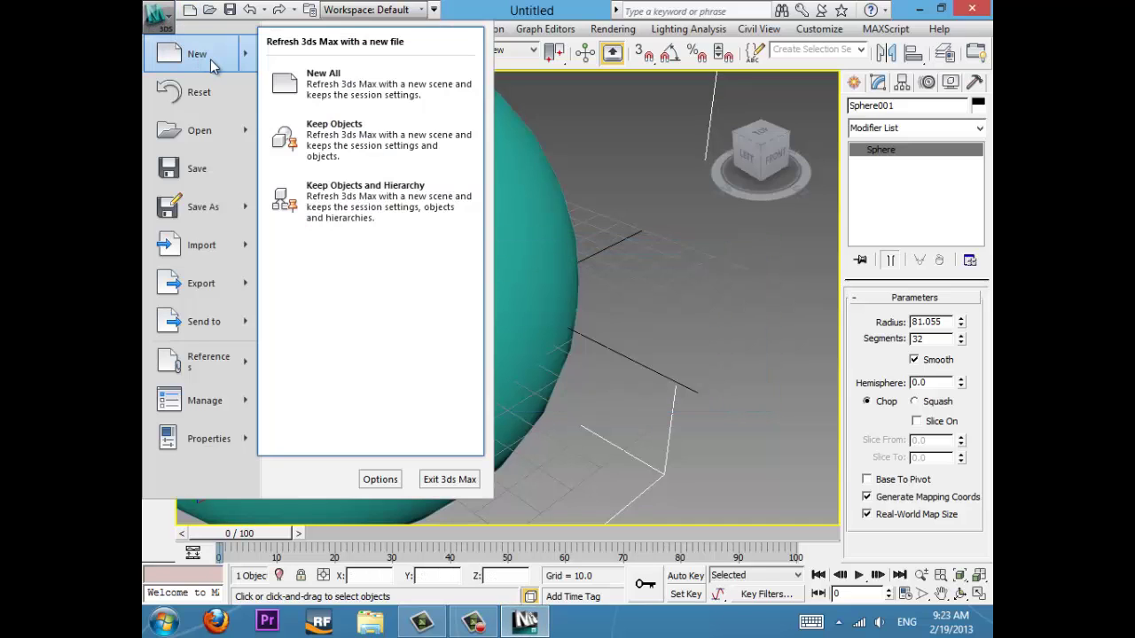
pyautogui.click(201, 92)
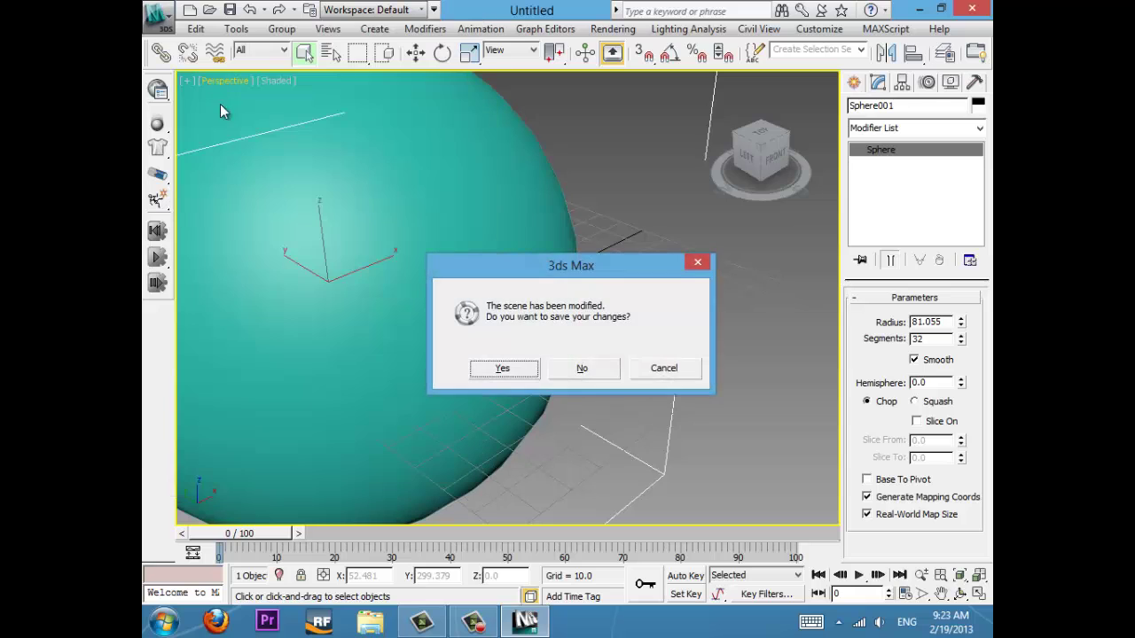
pyautogui.click(578, 370)
pyautogui.click(519, 338)
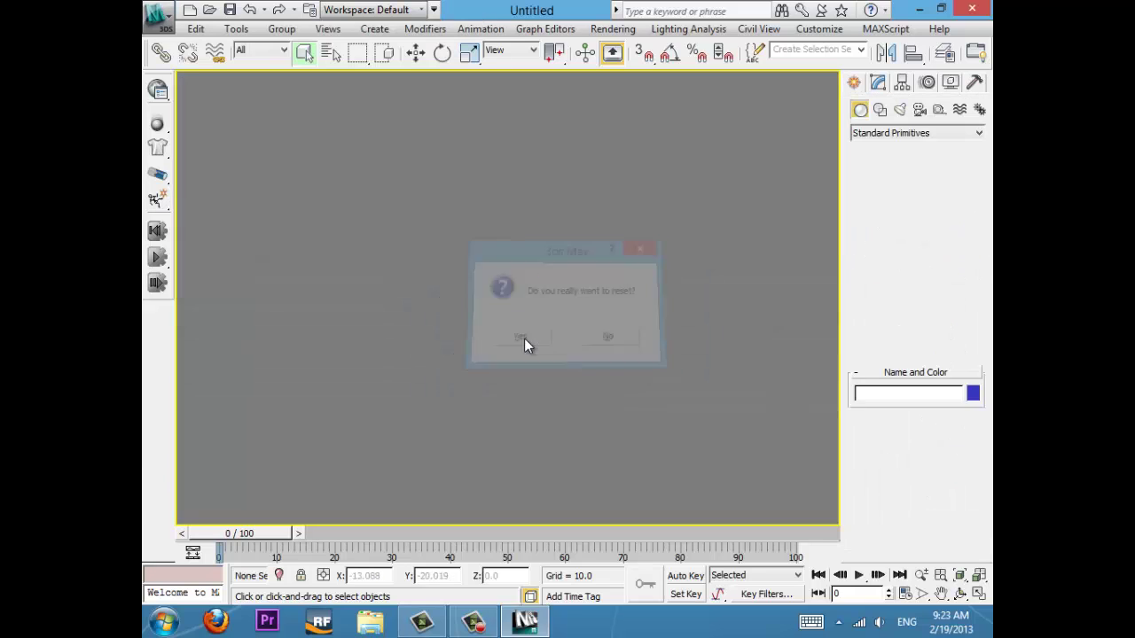
# - Create a box about 69 long, 81 wide and 45 high in the Perspective view
pyautogui.click(879, 85)
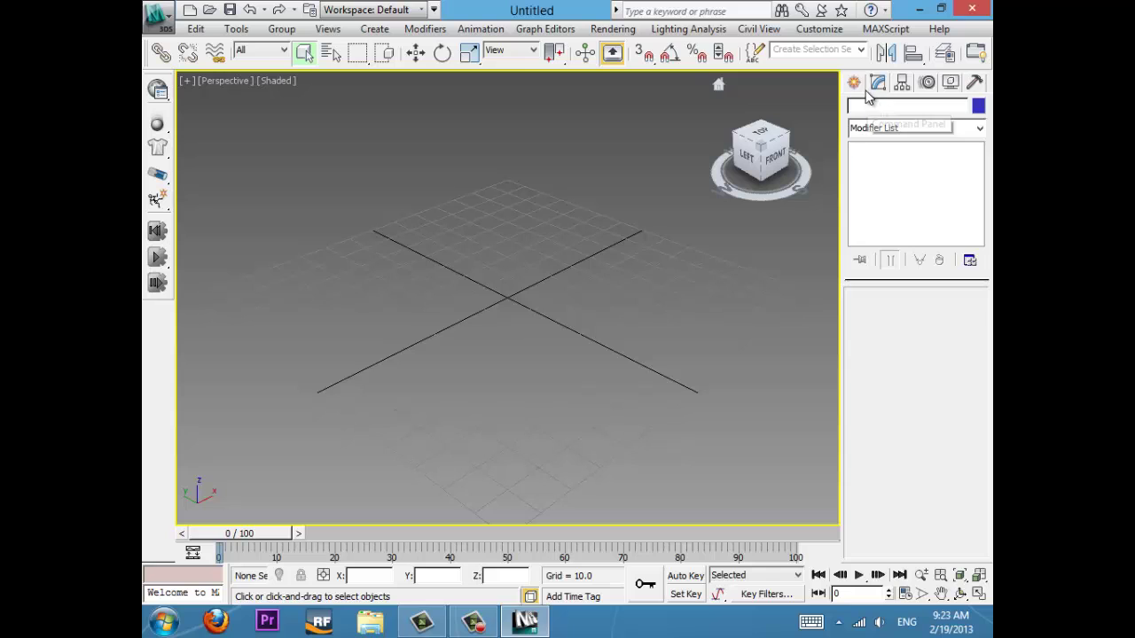
pyautogui.click(884, 188)
pyautogui.moveTo(506, 215); pyautogui.dragTo(456, 316)
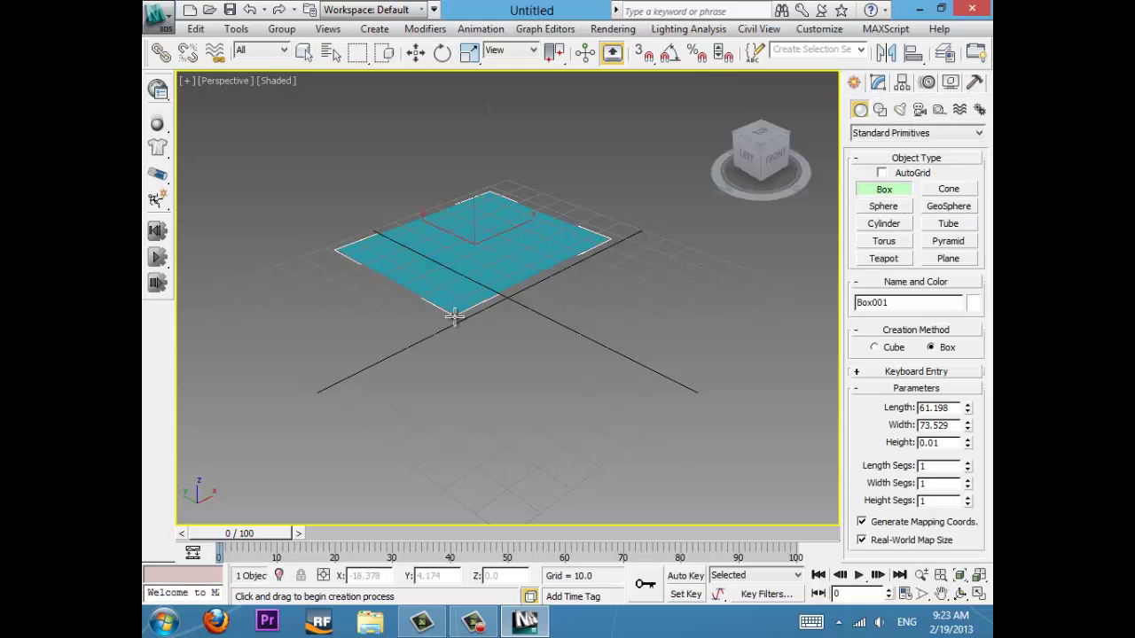
pyautogui.click(436, 223)
# - Try to apply the Greeble modifier to the box
pyautogui.click(880, 84)
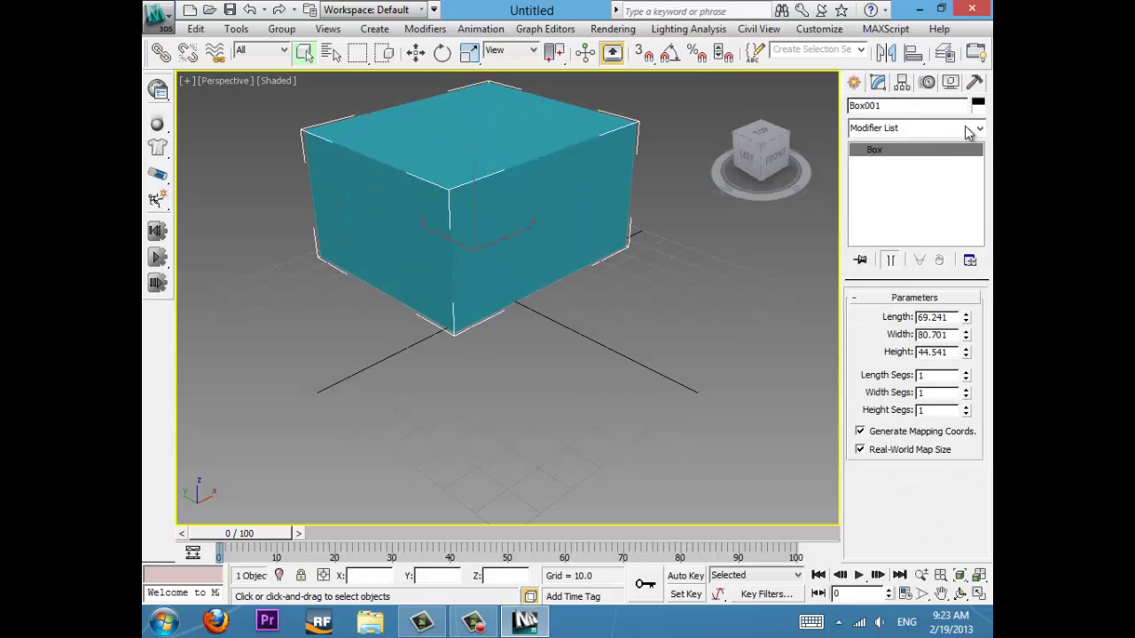
pyautogui.click(979, 129)
pyautogui.scroll(-3, 913, 354)
pyautogui.scroll(-2, 913, 355)
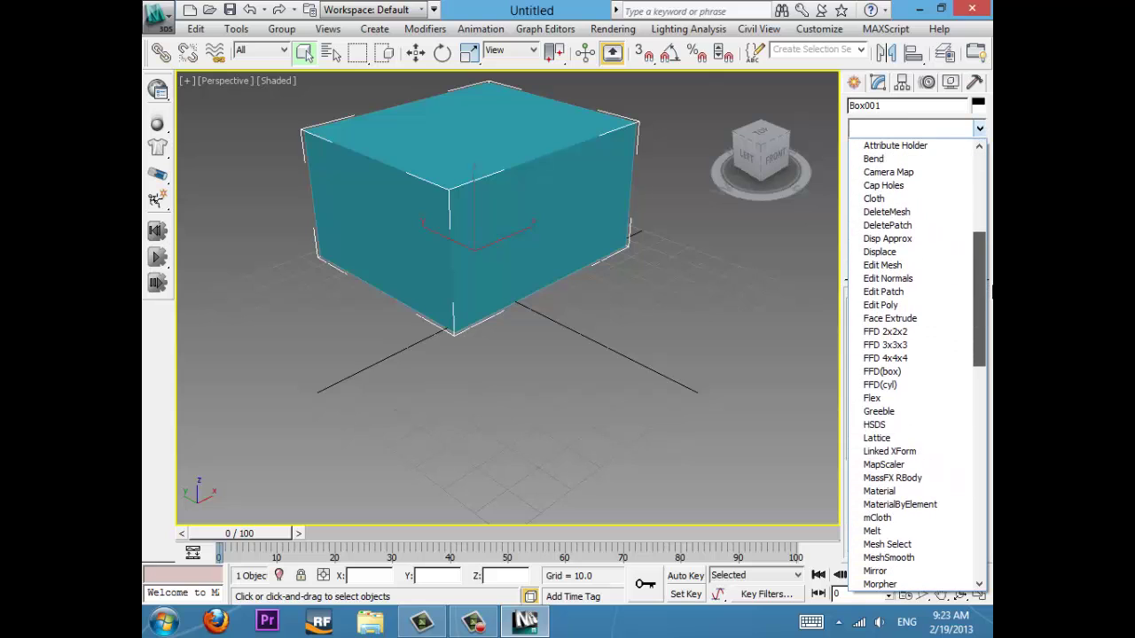
pyautogui.click(911, 408)
pyautogui.click(723, 386)
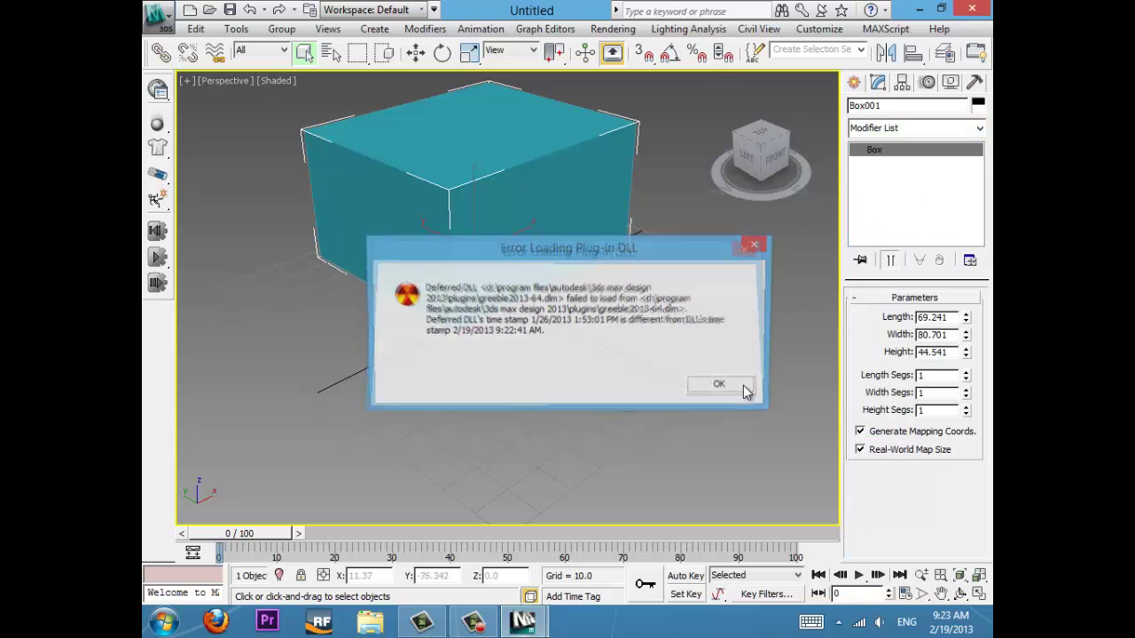
pyautogui.click(717, 385)
# - Exit 3ds Max without saving the scene and launch Autodesk 3ds Max Design 2013 64-bit again
pyautogui.click(973, 8)
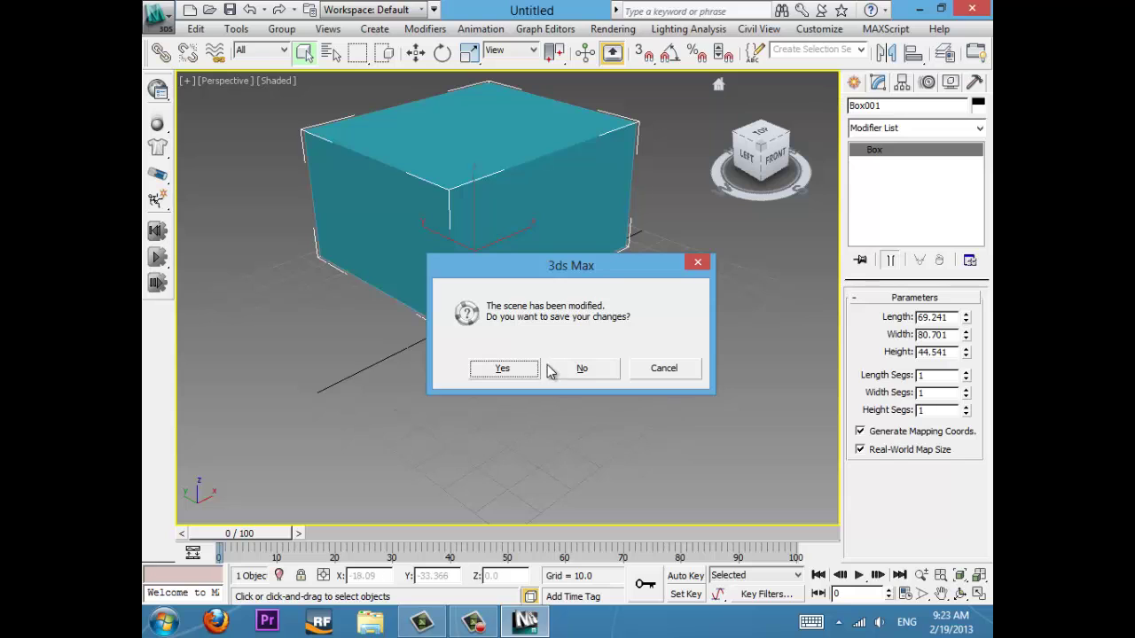
pyautogui.click(577, 368)
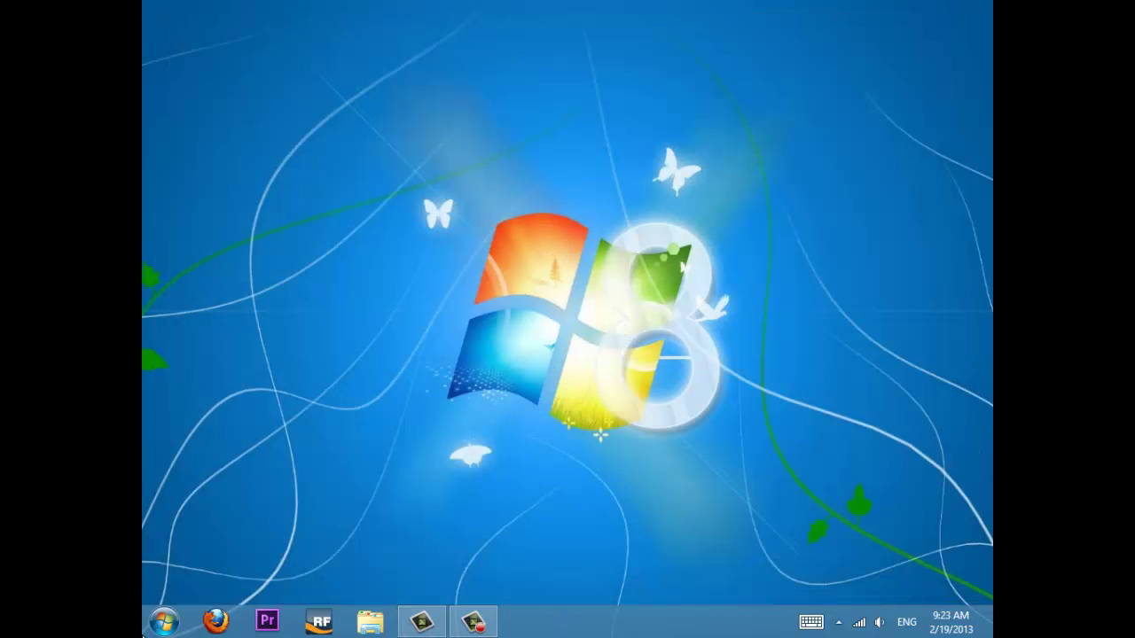
pyautogui.click(184, 623)
pyautogui.write('3ds')
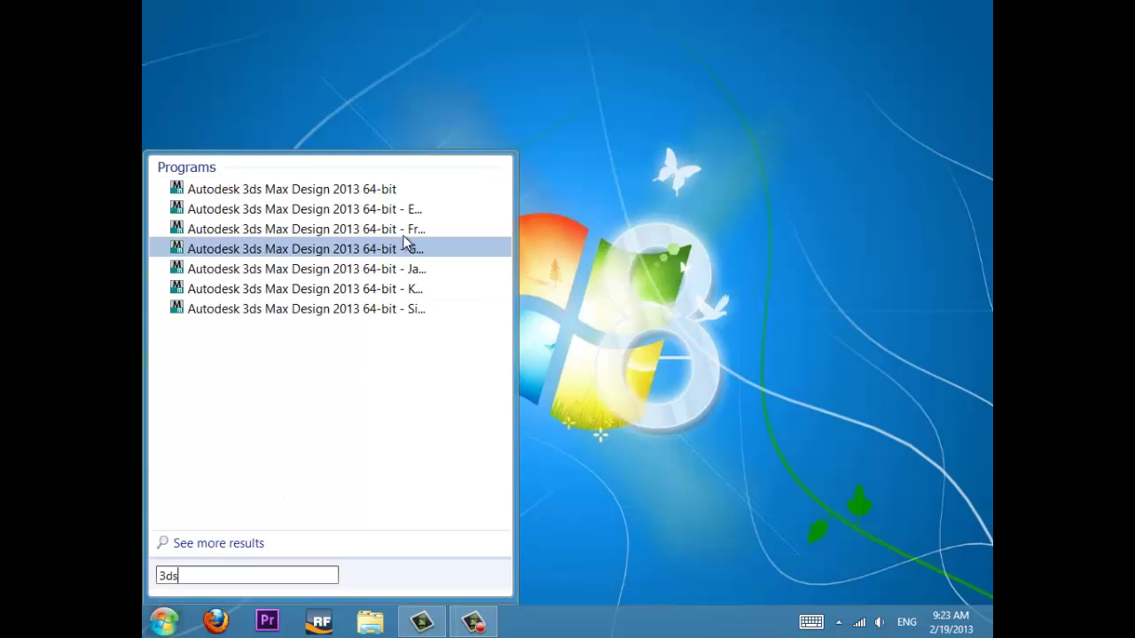
pyautogui.click(396, 190)
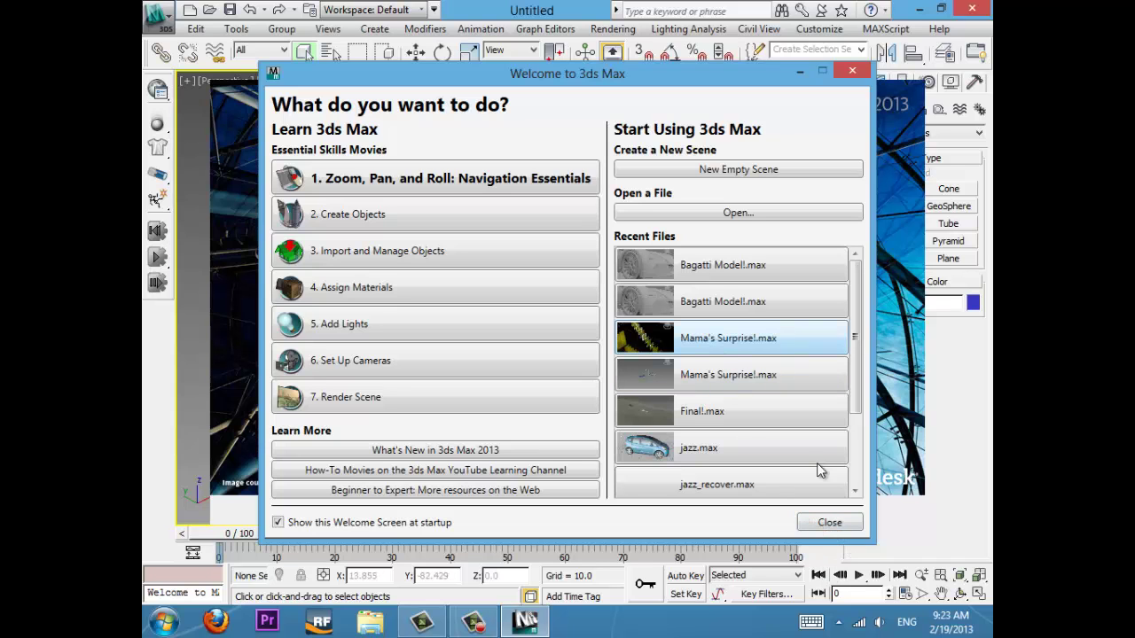
# - Dismiss the Welcome screen and create a sphere with a radius of about 58 at the centre of the grid
pyautogui.click(829, 523)
pyautogui.click(592, 511)
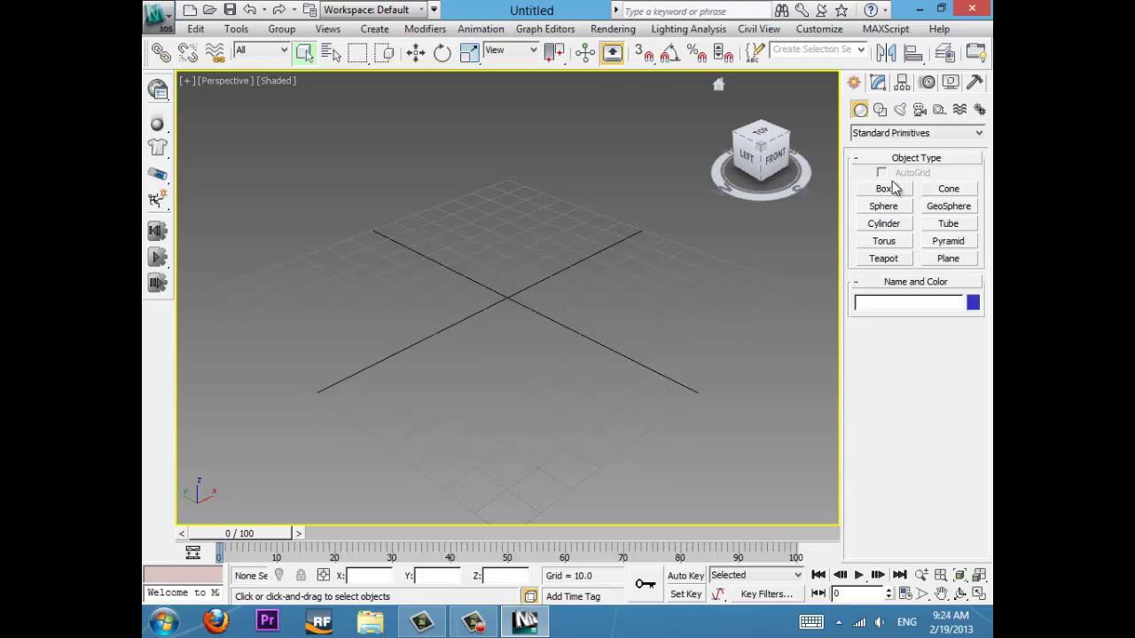
pyautogui.click(885, 207)
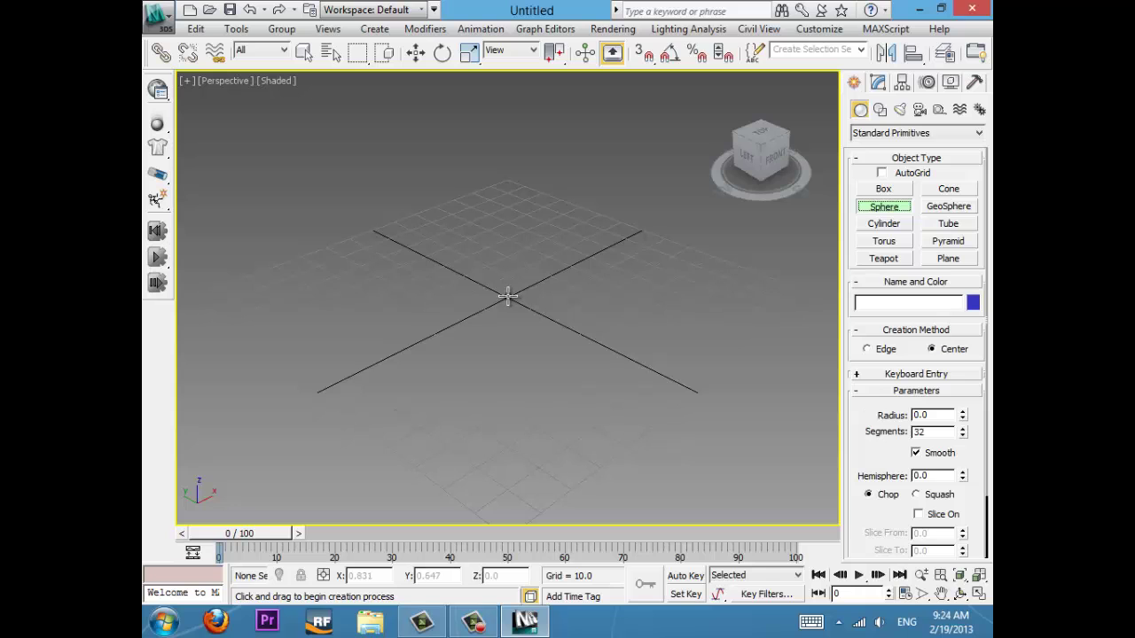
pyautogui.moveTo(508, 298); pyautogui.dragTo(532, 411)
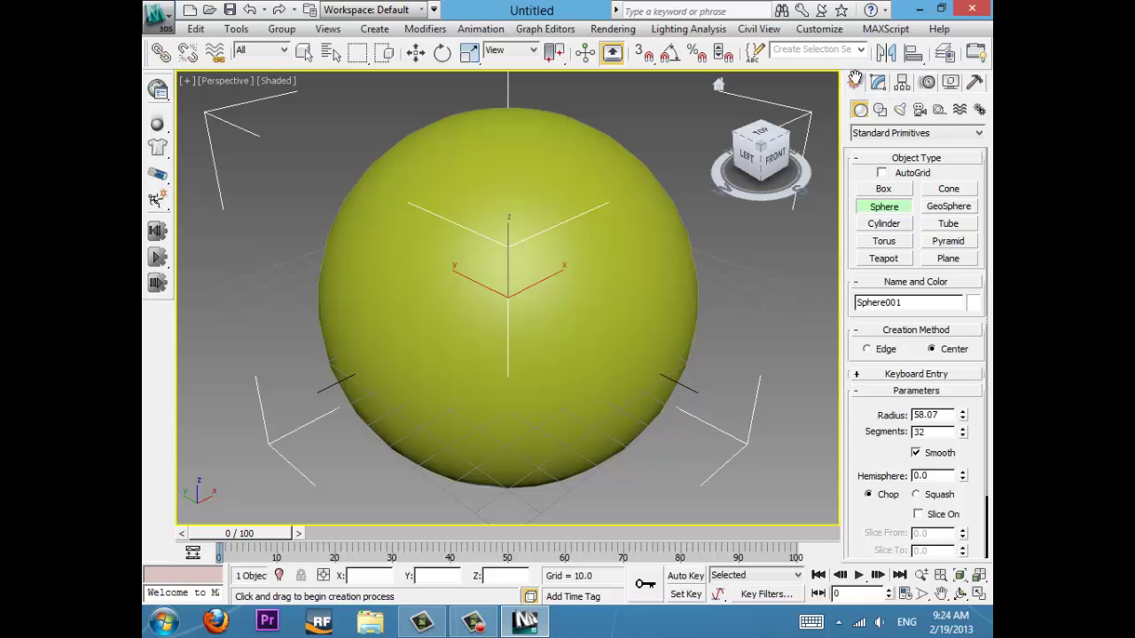
# - Give the 01 - Default material the Glass (Solid Geometry) template, assign it to the sphere and close the Material Editor
pyautogui.press('m')
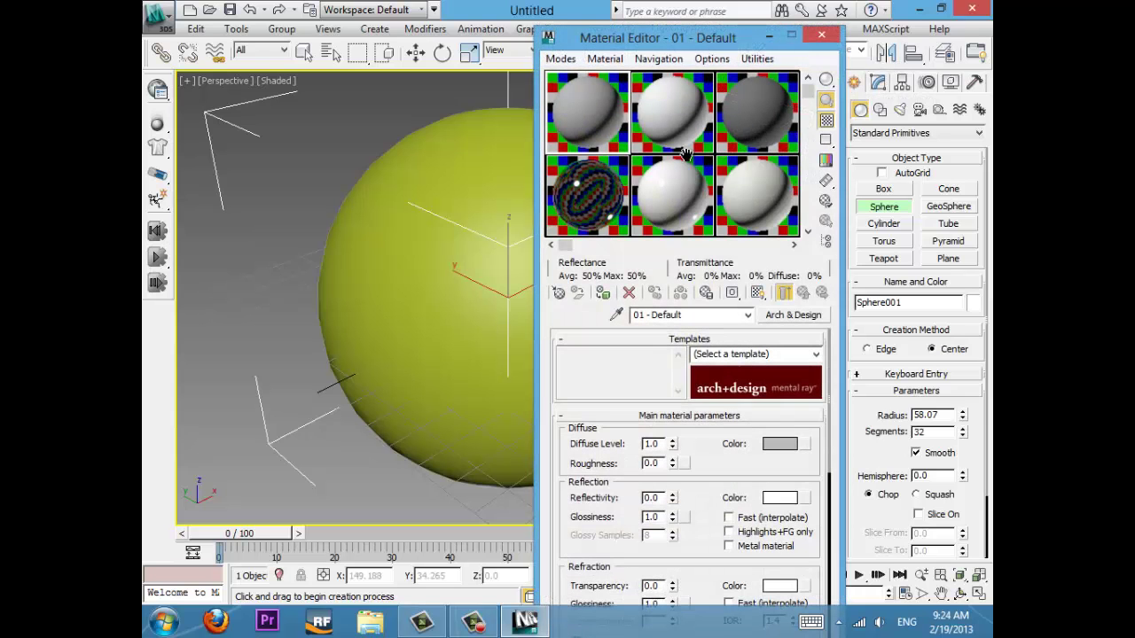
pyautogui.click(822, 354)
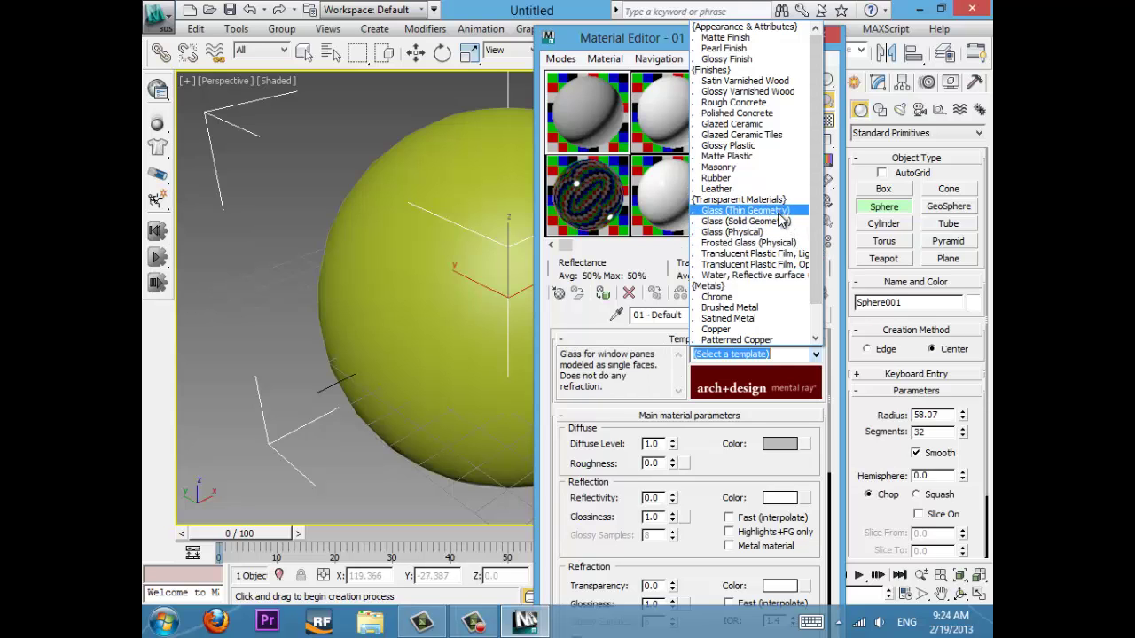
pyautogui.click(780, 220)
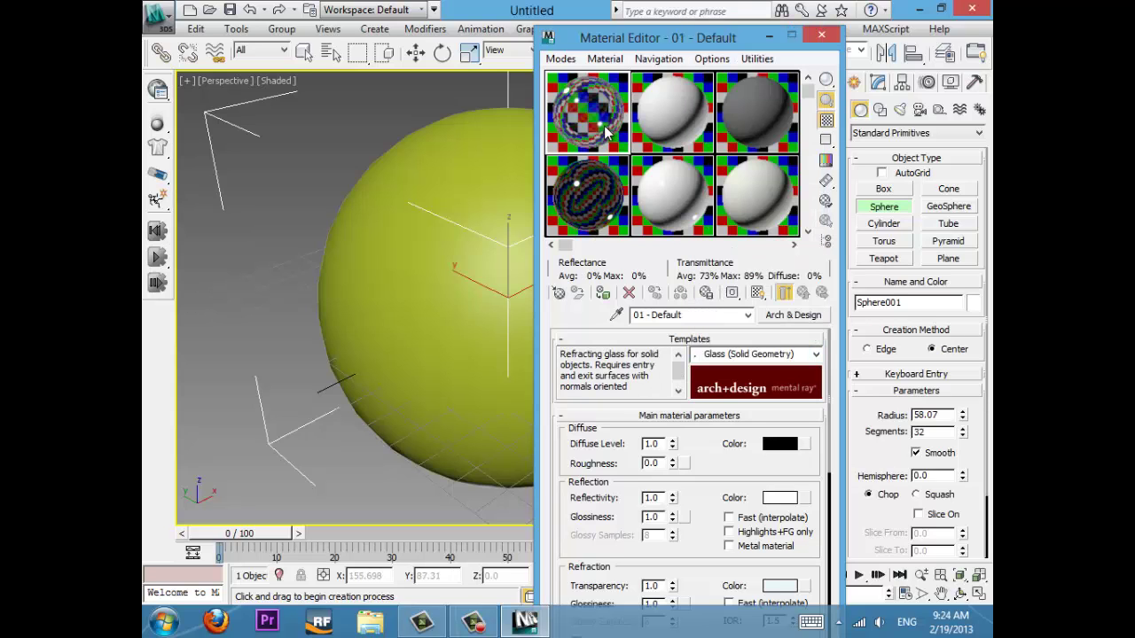
pyautogui.click(603, 293)
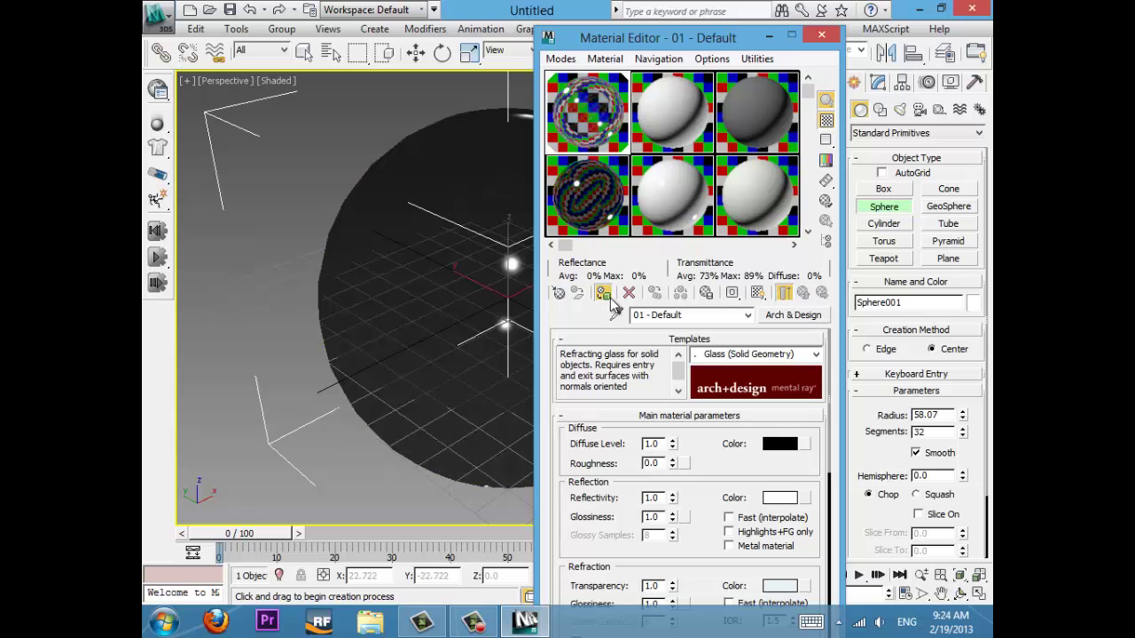
pyautogui.click(823, 38)
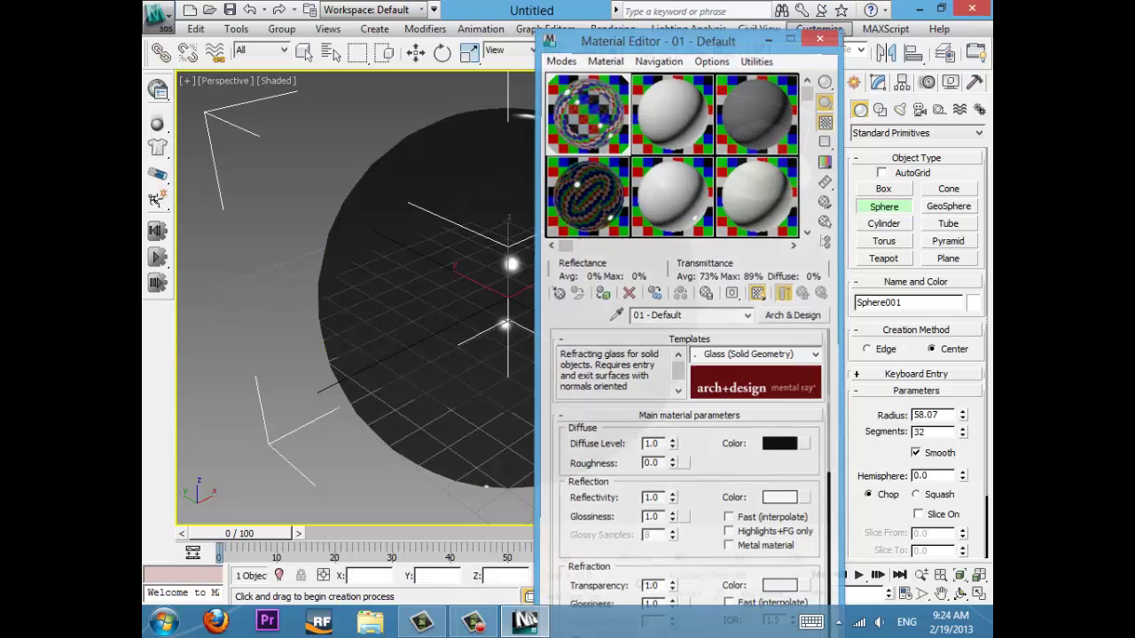
# - Apply the Greeble modifier to the glass sphere and view the result from another angle
pyautogui.scroll(-2, 594, 232)
pyautogui.click(878, 83)
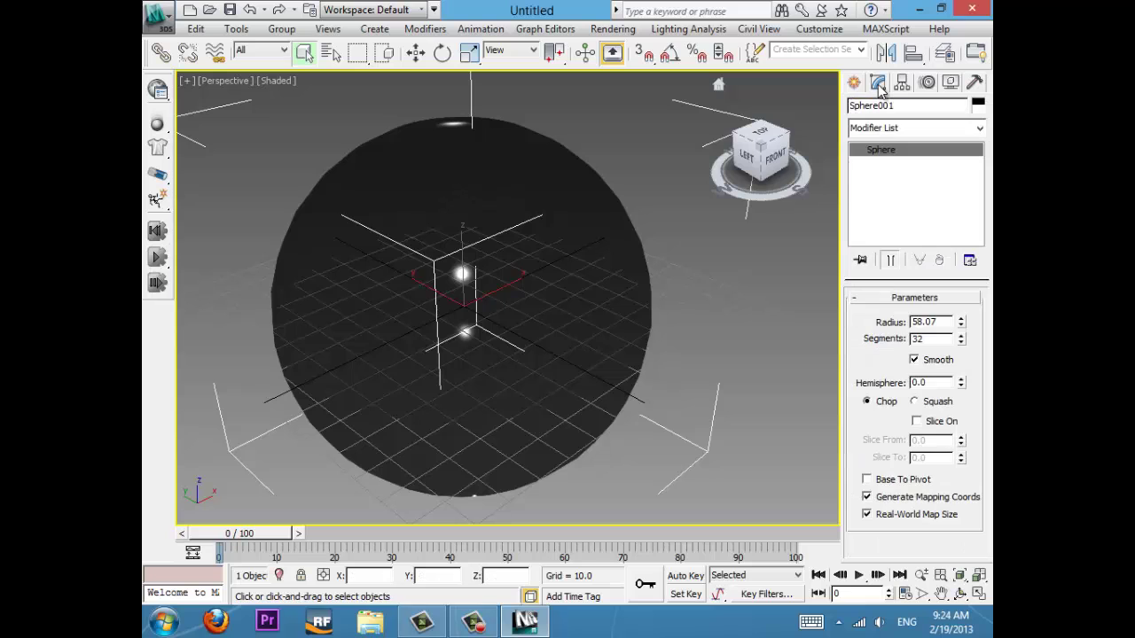
pyautogui.click(977, 130)
pyautogui.moveTo(981, 168); pyautogui.dragTo(980, 282)
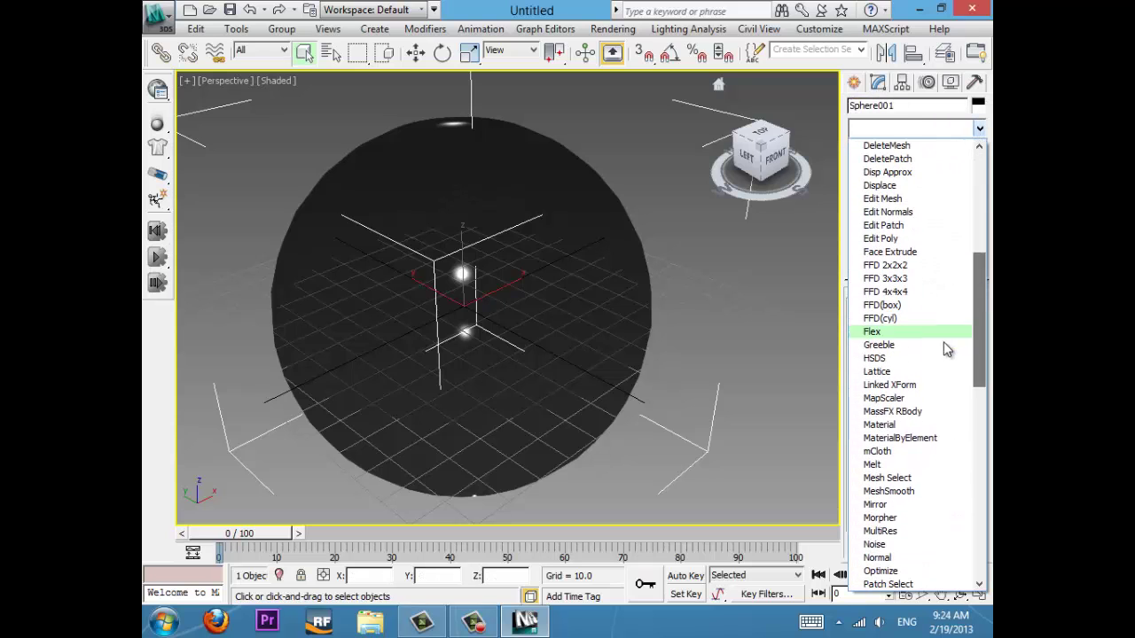
pyautogui.click(941, 345)
pyautogui.keyDown('alt'); pyautogui.moveTo(514, 208); pyautogui.dragTo(562, 192, button='middle'); pyautogui.keyUp('alt')
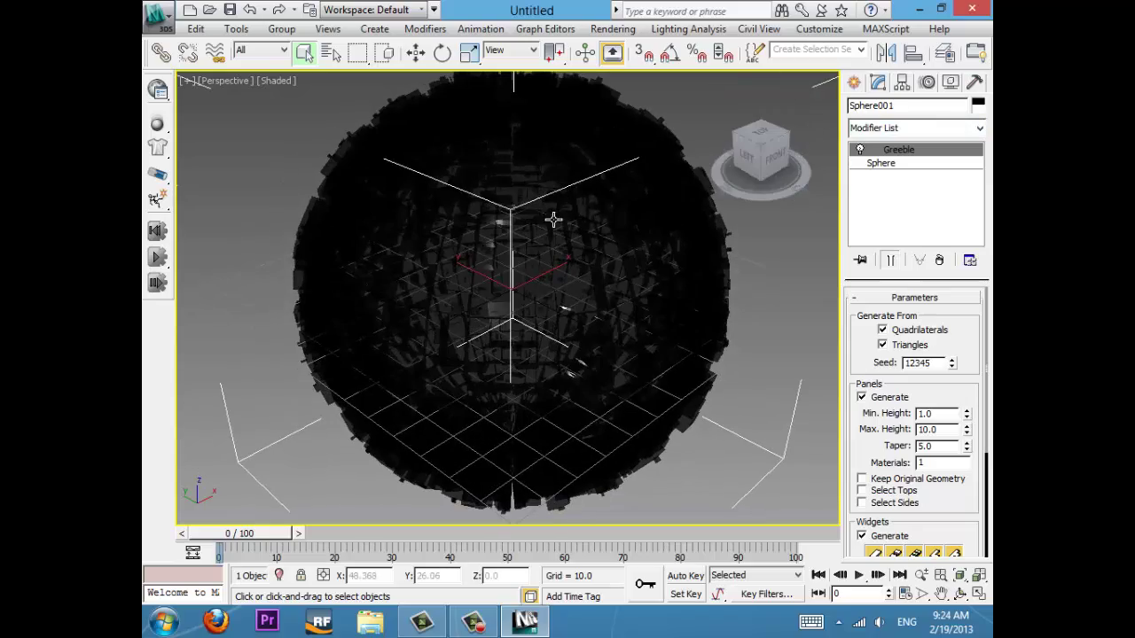
# - Change the sphere's 01 - Default material to the Standard type and close the Material Editor
pyautogui.keyDown('alt'); pyautogui.moveTo(524, 235); pyautogui.dragTo(570, 230, button='middle'); pyautogui.keyUp('alt')
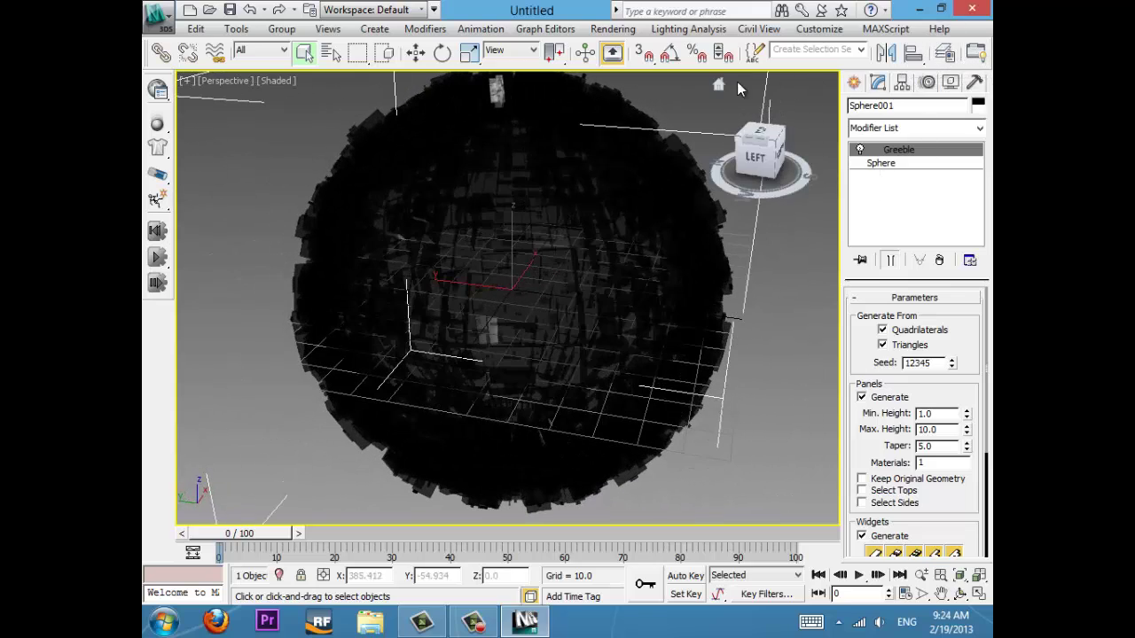
pyautogui.press('m')
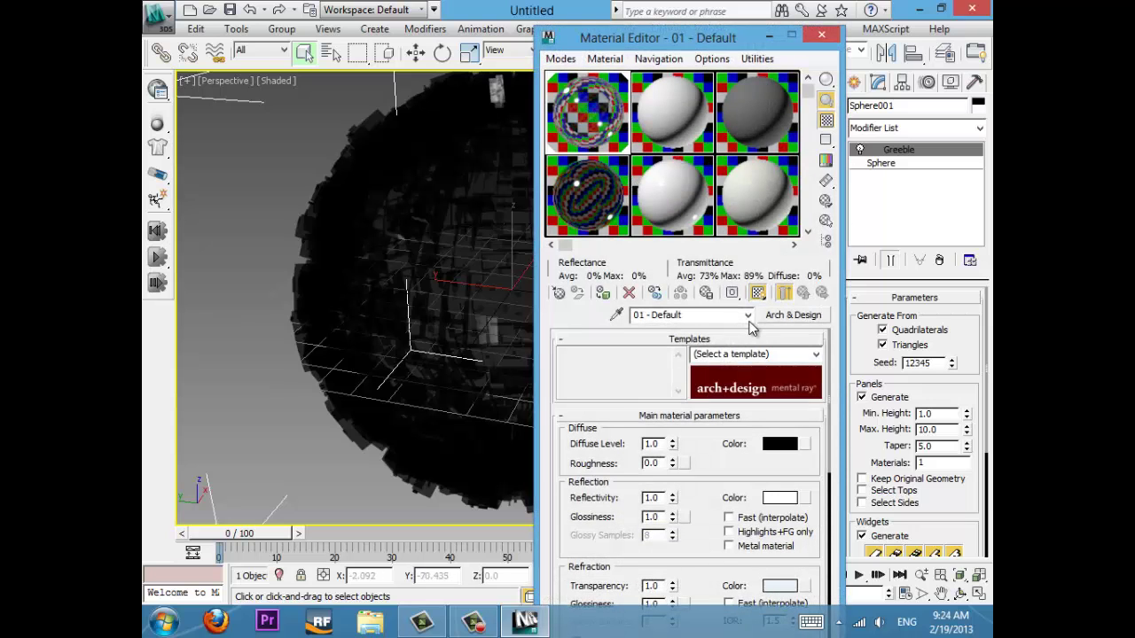
pyautogui.click(796, 316)
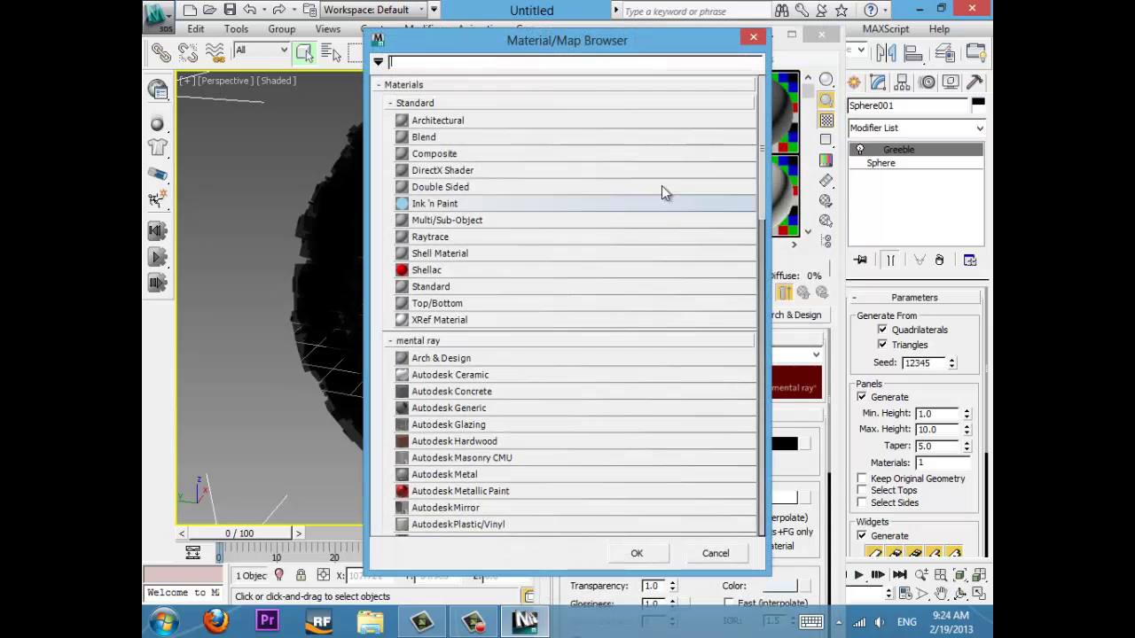
pyautogui.doubleClick(486, 286)
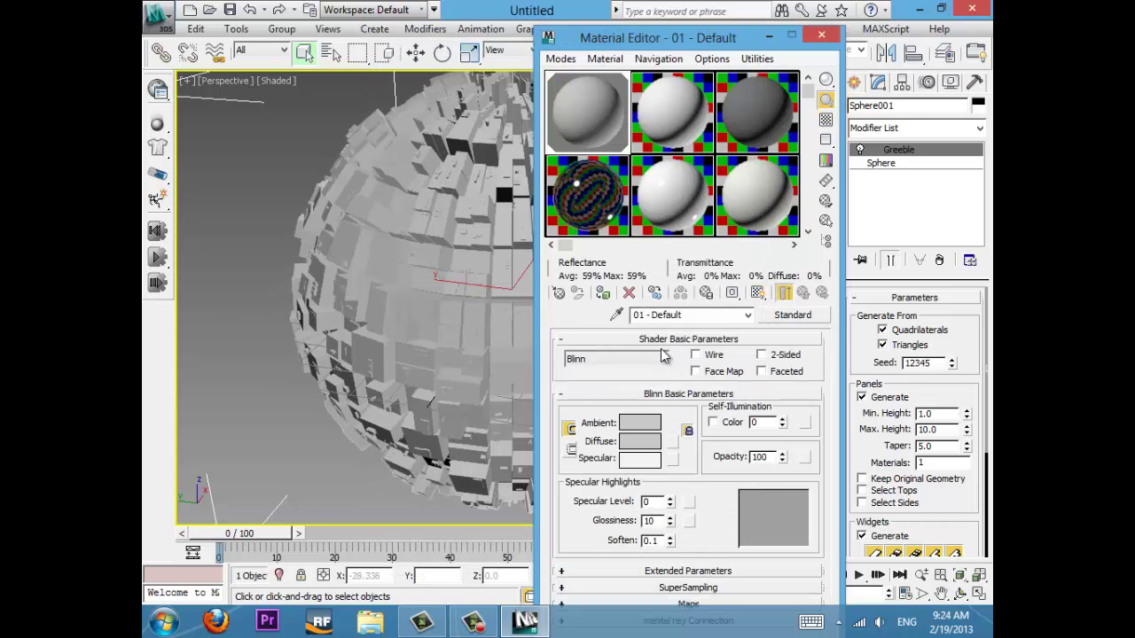
pyautogui.click(822, 35)
# - Inspect the greebled sphere from several sides and set the base sphere's segments to 75
pyautogui.scroll(-3, 570, 297)
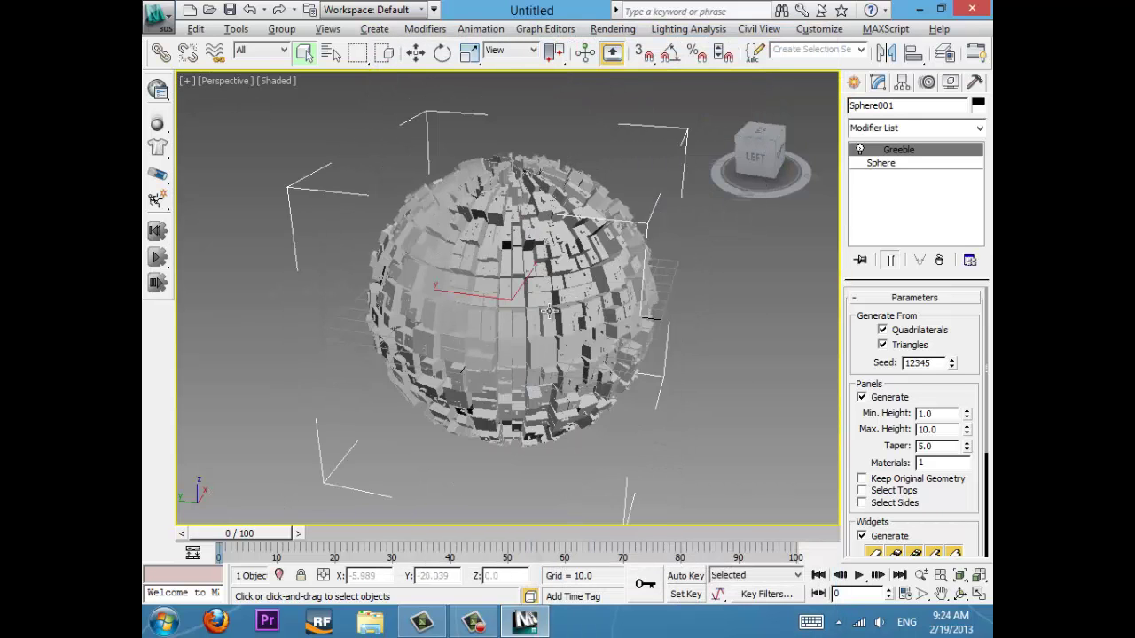
pyautogui.keyDown('alt'); pyautogui.moveTo(550, 311); pyautogui.dragTo(582, 303, button='middle'); pyautogui.keyUp('alt')
pyautogui.keyDown('alt'); pyautogui.moveTo(739, 240); pyautogui.dragTo(476, 277, button='middle'); pyautogui.keyUp('alt')
pyautogui.scroll(8, 577, 211)
pyautogui.scroll(5, 576, 211)
pyautogui.scroll(-10, 532, 231)
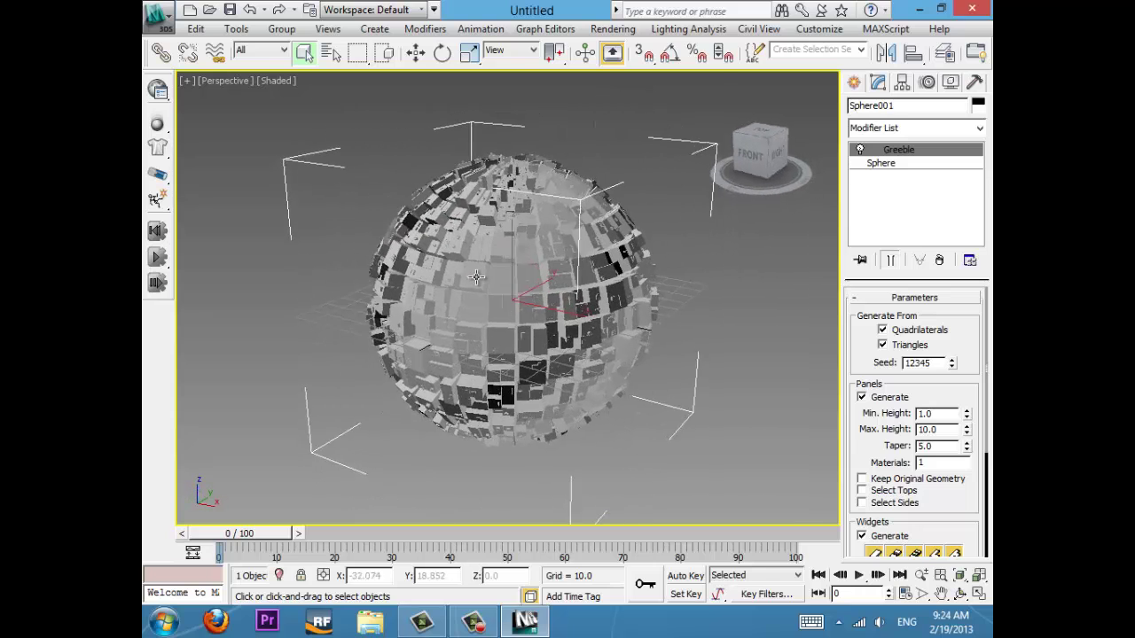
pyautogui.scroll(2, 476, 278)
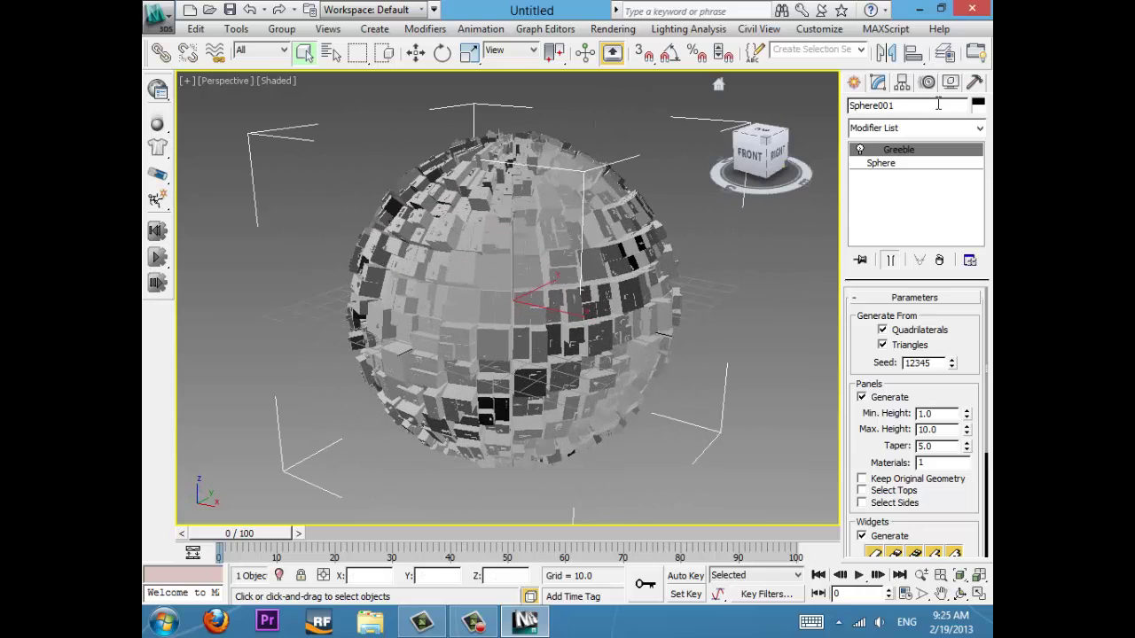
pyautogui.click(883, 165)
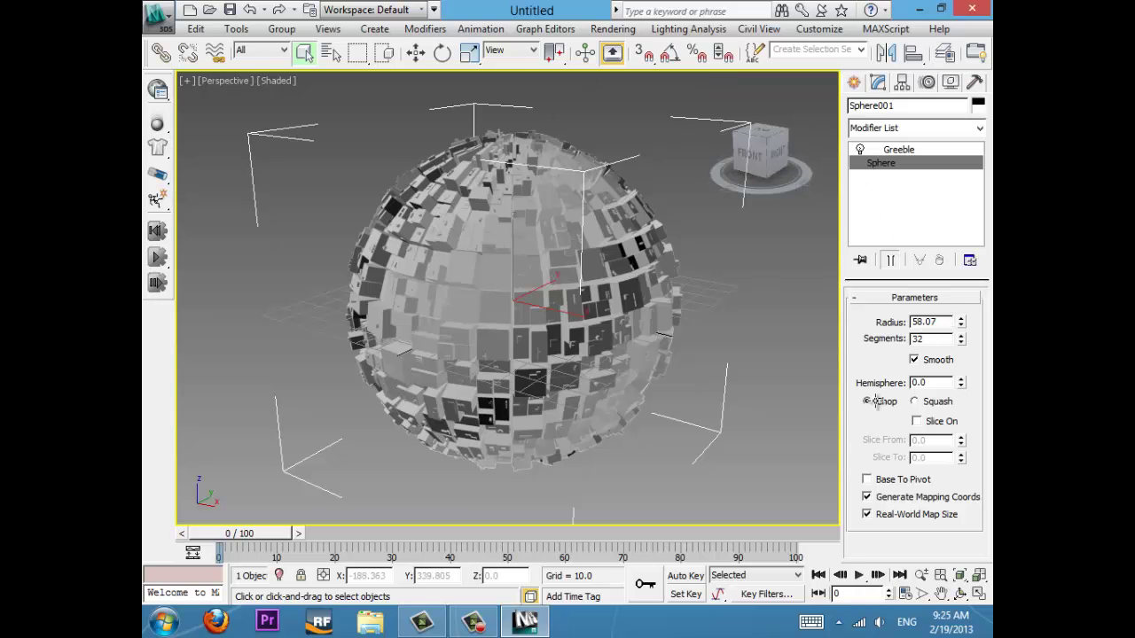
pyautogui.moveTo(962, 341); pyautogui.dragTo(962, 307)
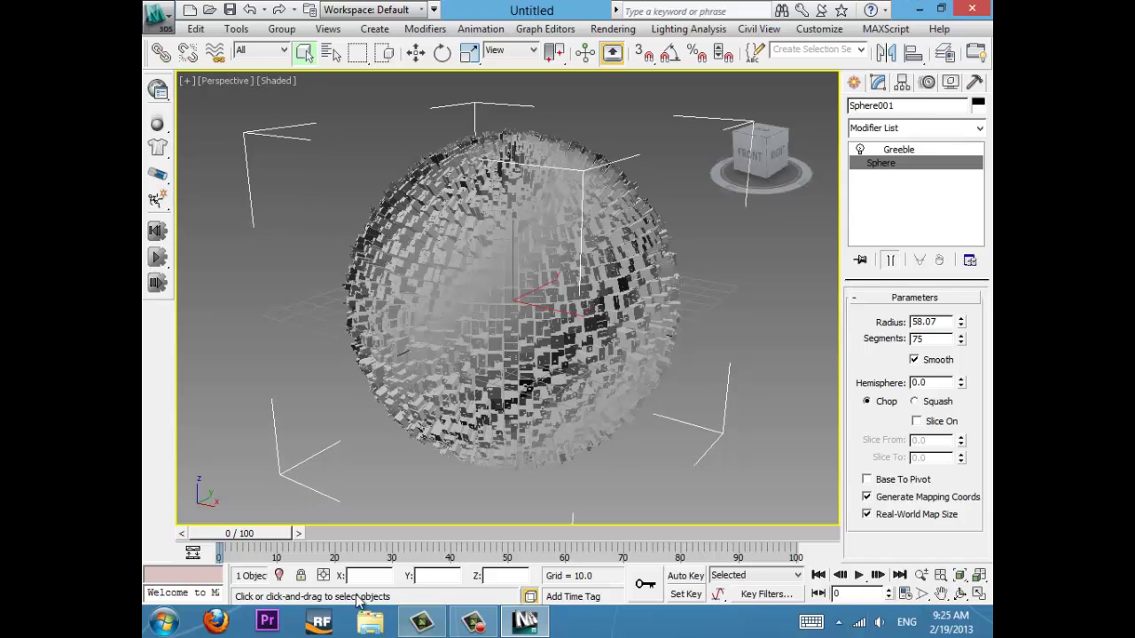
# - Disable the Greeble modifier, examine the base sphere's mesh with edged faces shown, and enable the modifier again
pyautogui.click(859, 150)
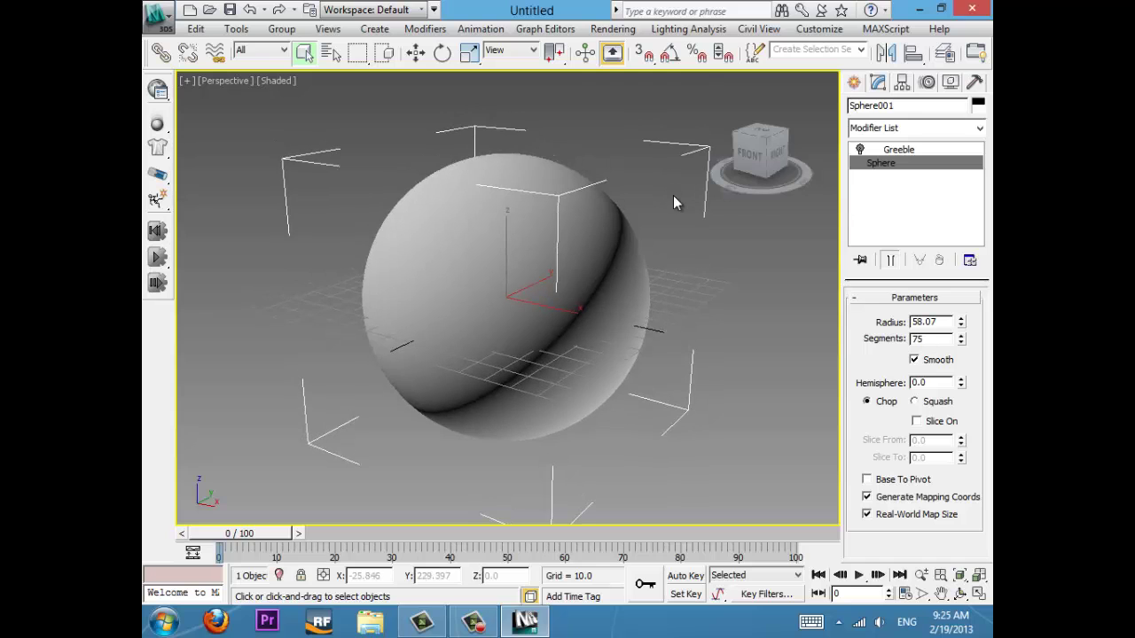
pyautogui.press('F4')
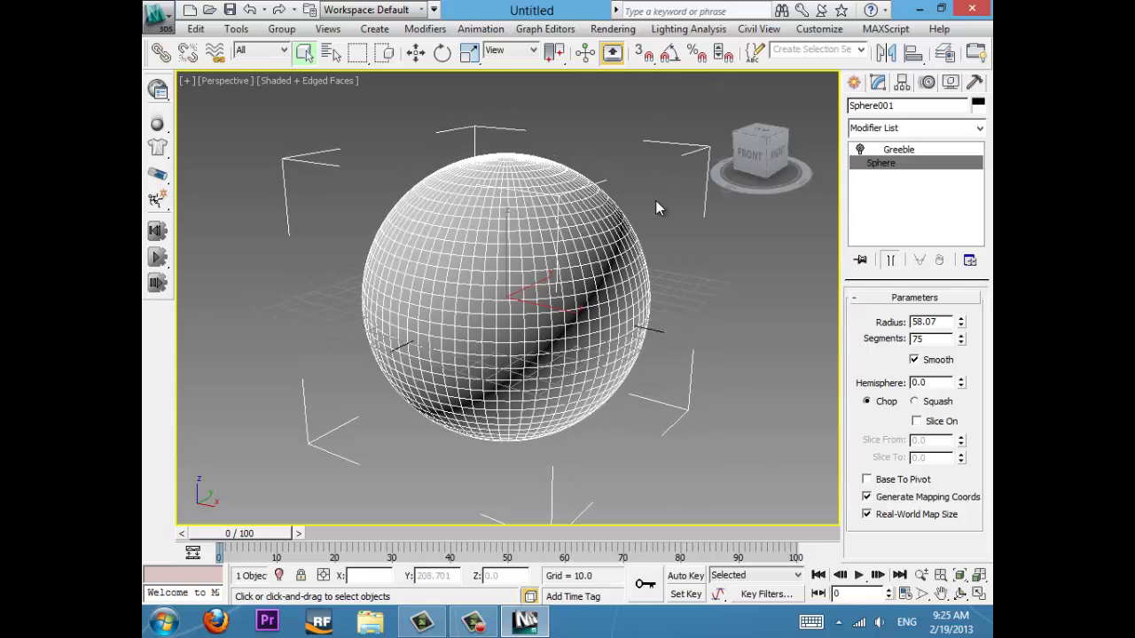
pyautogui.scroll(4, 550, 267)
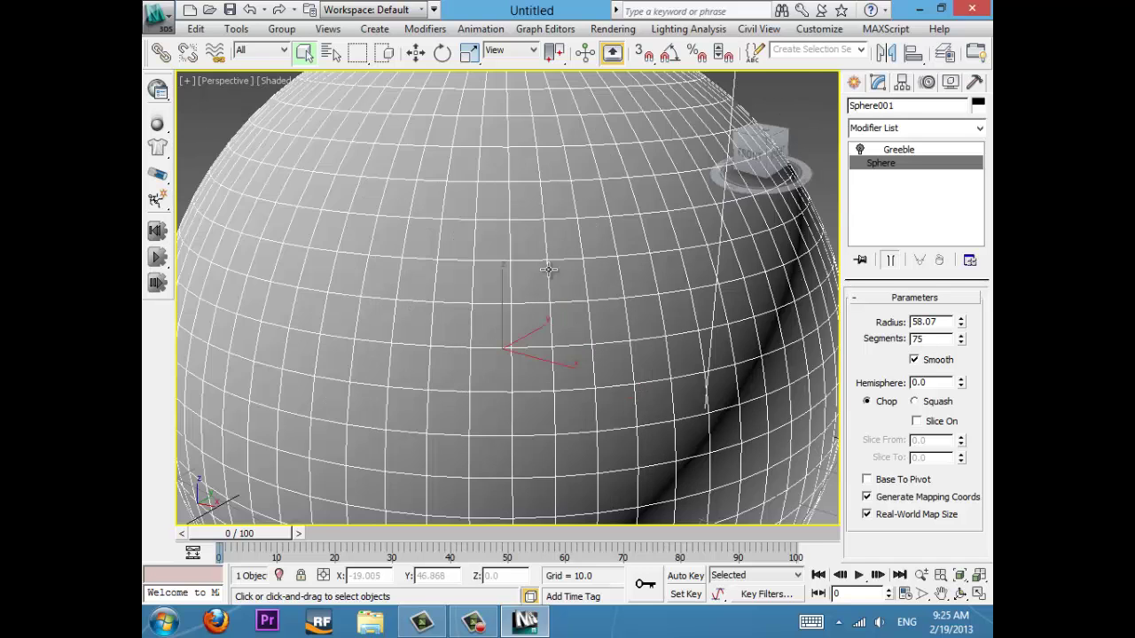
pyautogui.scroll(-2, 548, 269)
pyautogui.scroll(1, 548, 269)
pyautogui.scroll(-3, 528, 229)
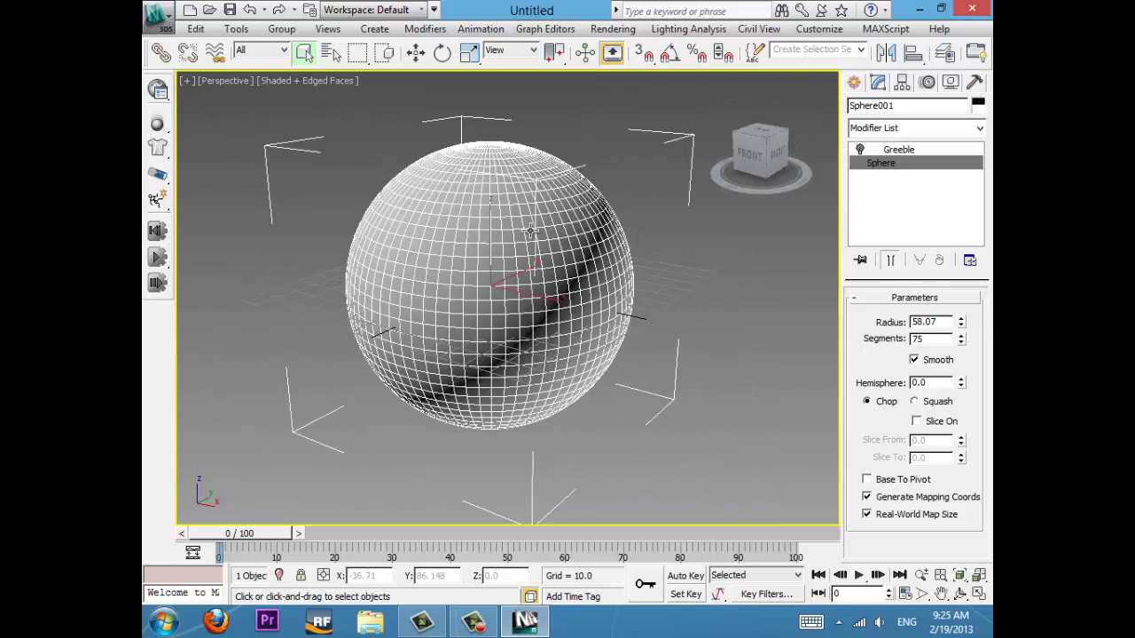
pyautogui.moveTo(532, 248)
pyautogui.keyDown('alt'); pyautogui.mouseDown(button='middle')
pyautogui.moveTo(523, 257)
pyautogui.moveTo(528, 226)
pyautogui.mouseUp(button='middle'); pyautogui.keyUp('alt')
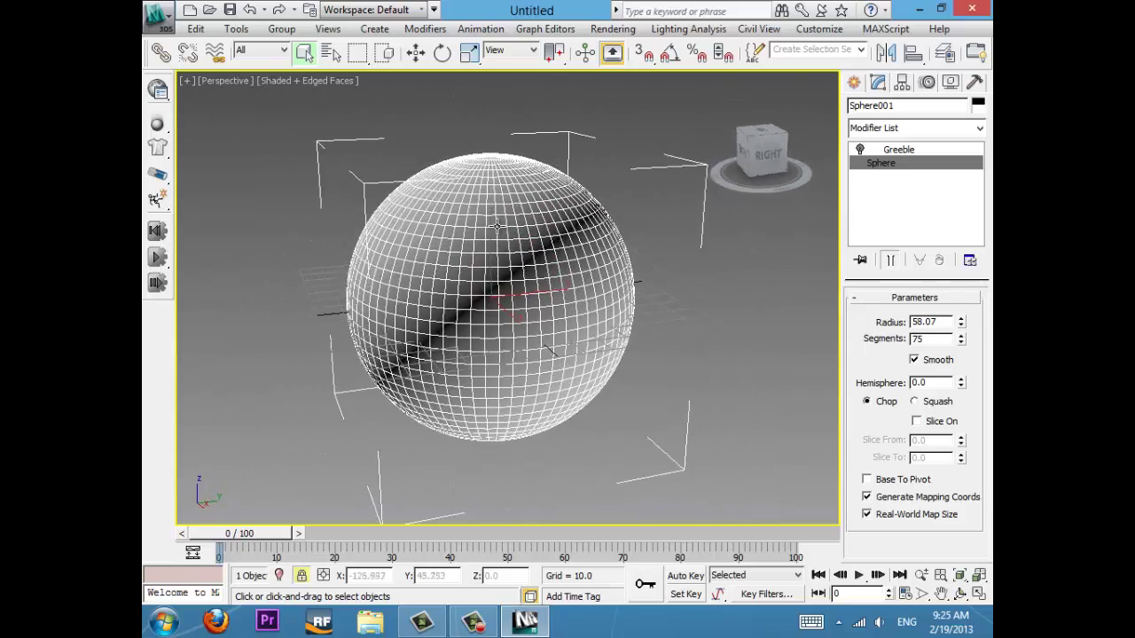
pyautogui.click(860, 150)
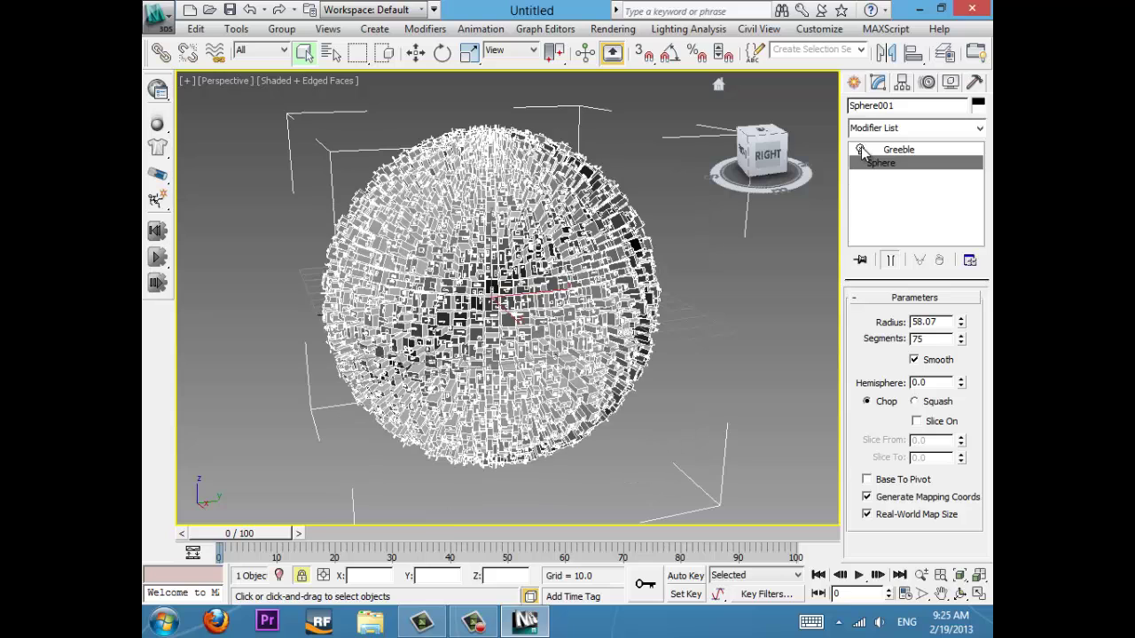
# - Try 73 segments on the base sphere, set them back to 75 and hide the edged faces
pyautogui.click(961, 343)
pyautogui.click(962, 342)
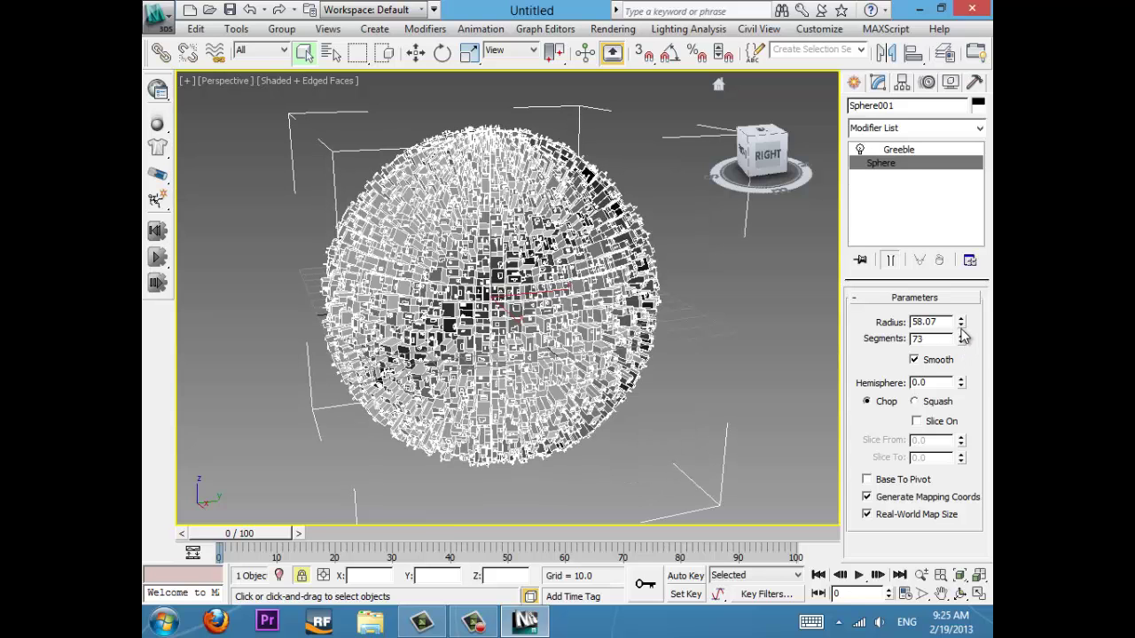
pyautogui.click(961, 335)
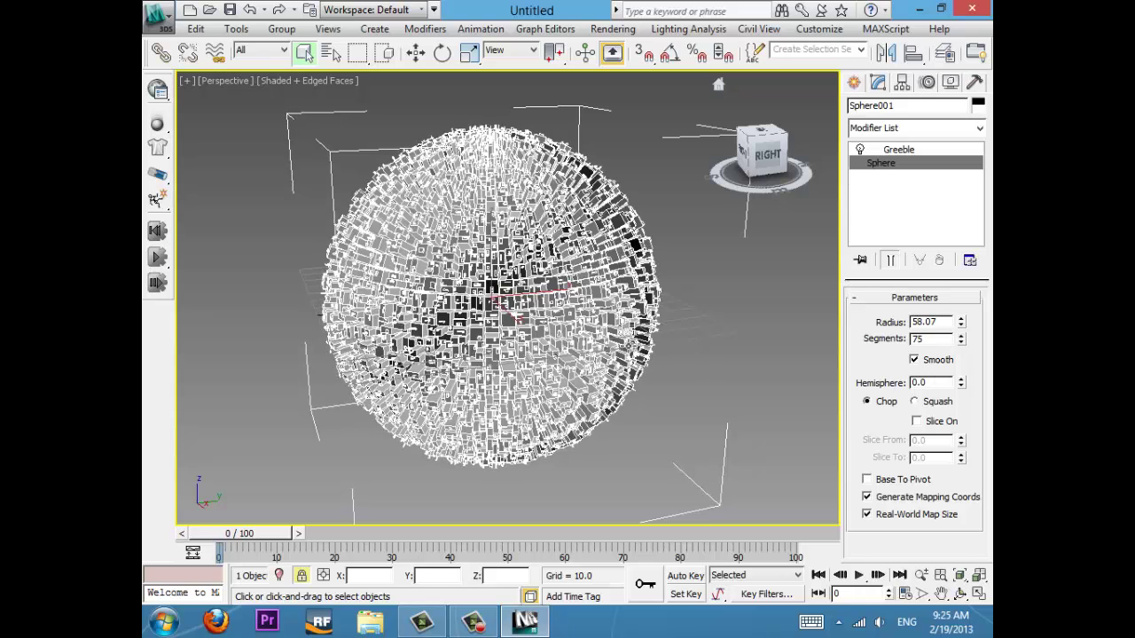
pyautogui.keyDown('alt'); pyautogui.moveTo(319, 313); pyautogui.dragTo(334, 334, button='middle'); pyautogui.keyUp('alt')
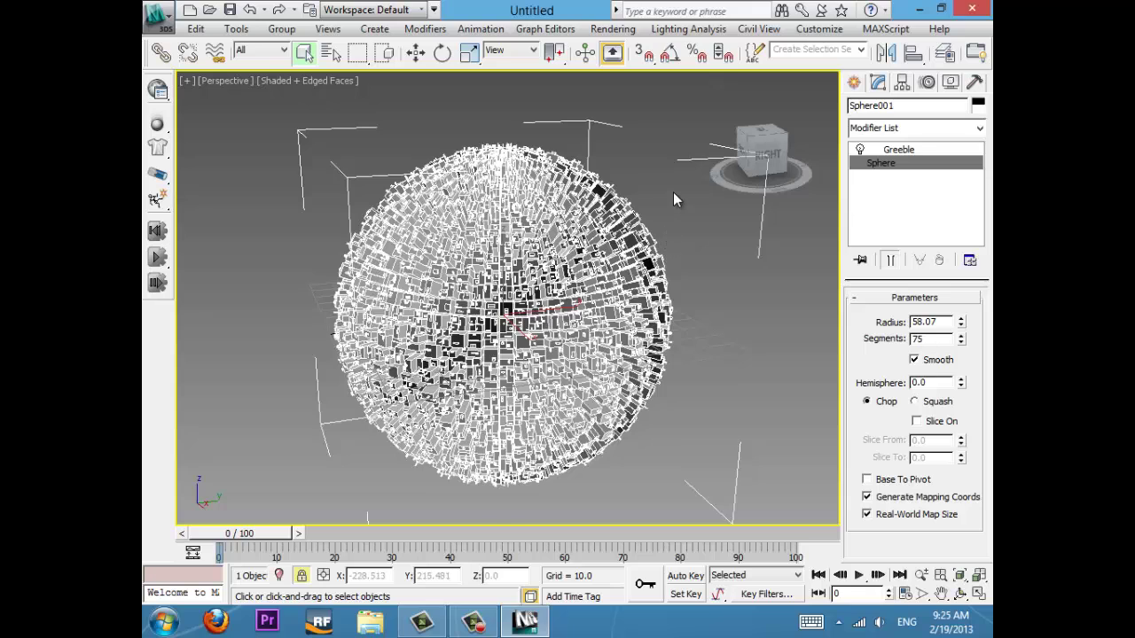
pyautogui.press('F4')
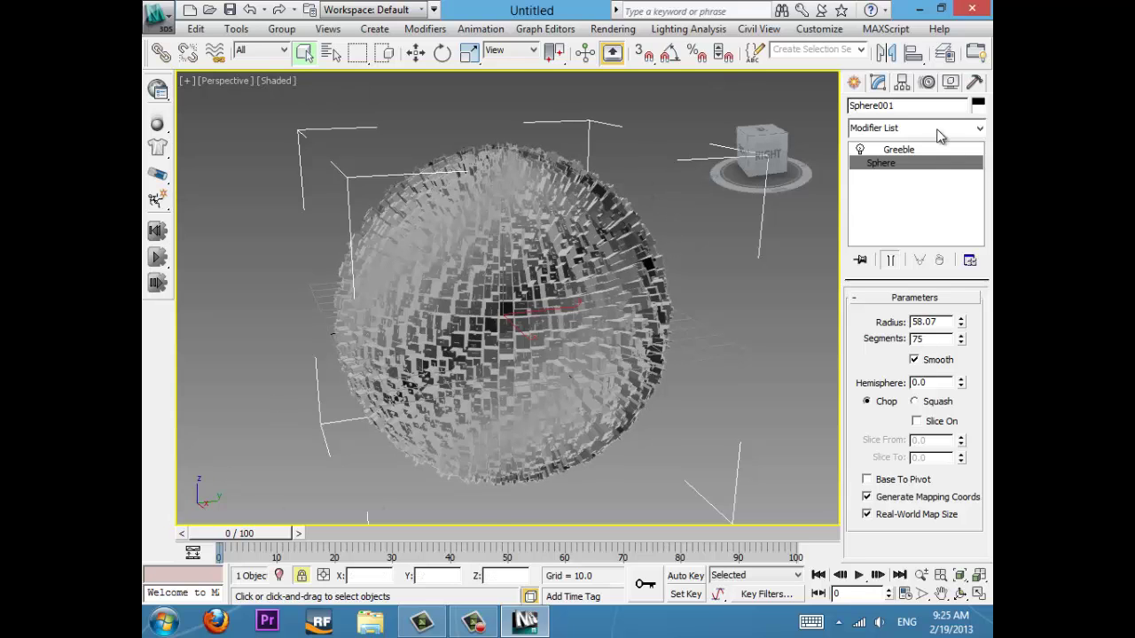
# - Exclude triangles from the Greeble generation and examine the sphere's top pole with edged faces shown
pyautogui.click(889, 153)
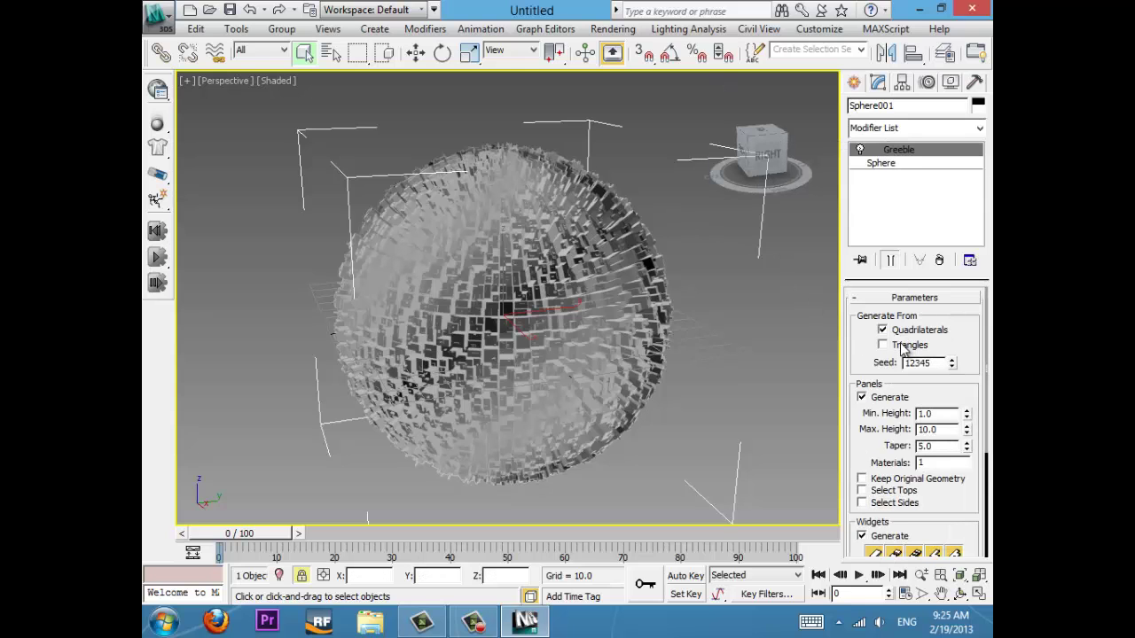
pyautogui.keyDown('alt'); pyautogui.moveTo(629, 206); pyautogui.dragTo(620, 290, button='middle'); pyautogui.keyUp('alt')
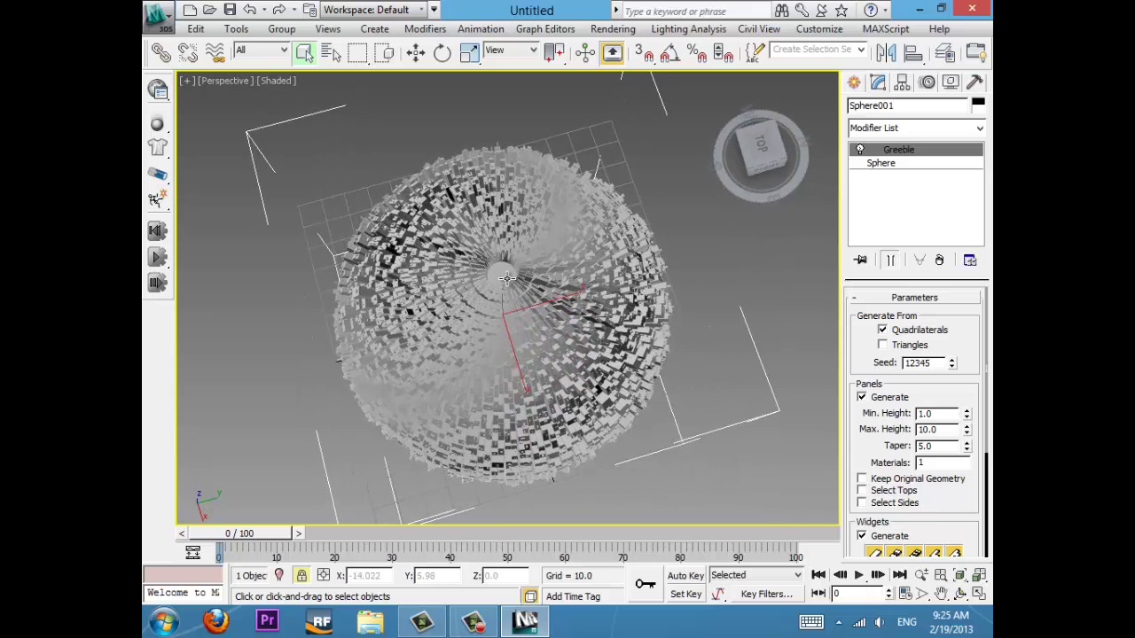
pyautogui.press('F4')
pyautogui.scroll(10, 526, 277)
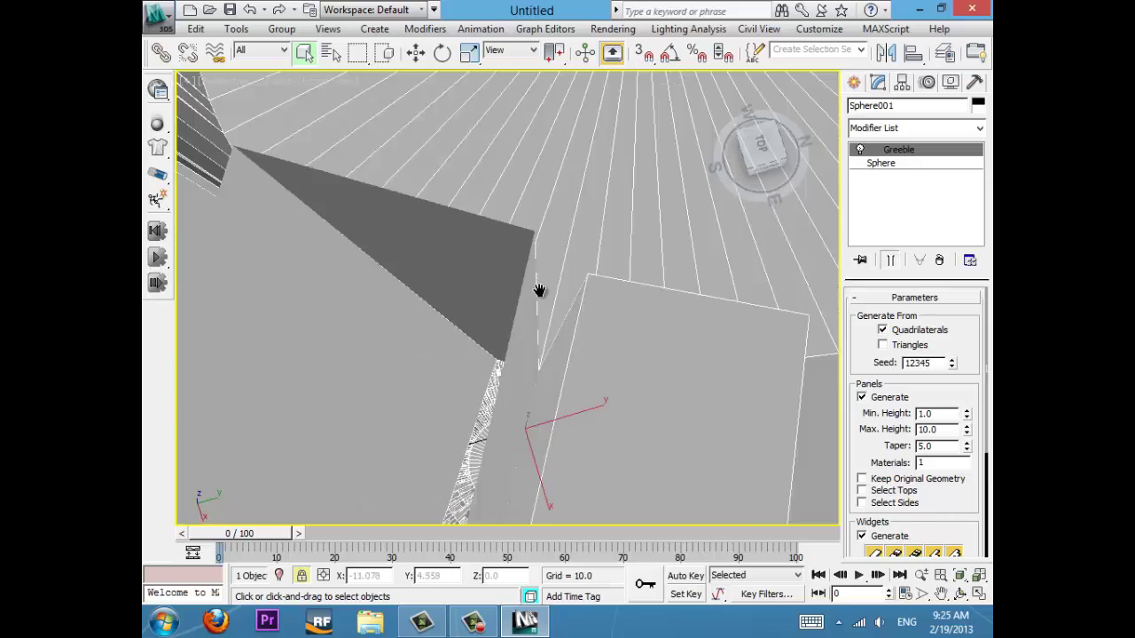
pyautogui.moveTo(537, 291); pyautogui.dragTo(521, 346, button='middle')
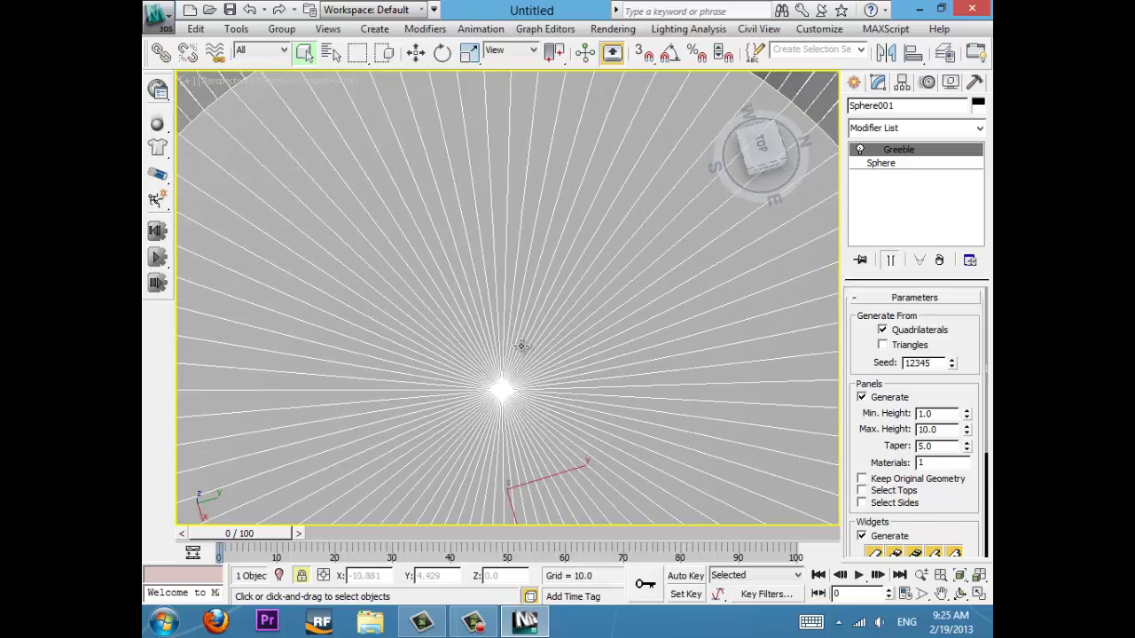
pyautogui.scroll(-3, 523, 344)
pyautogui.scroll(-4, 536, 332)
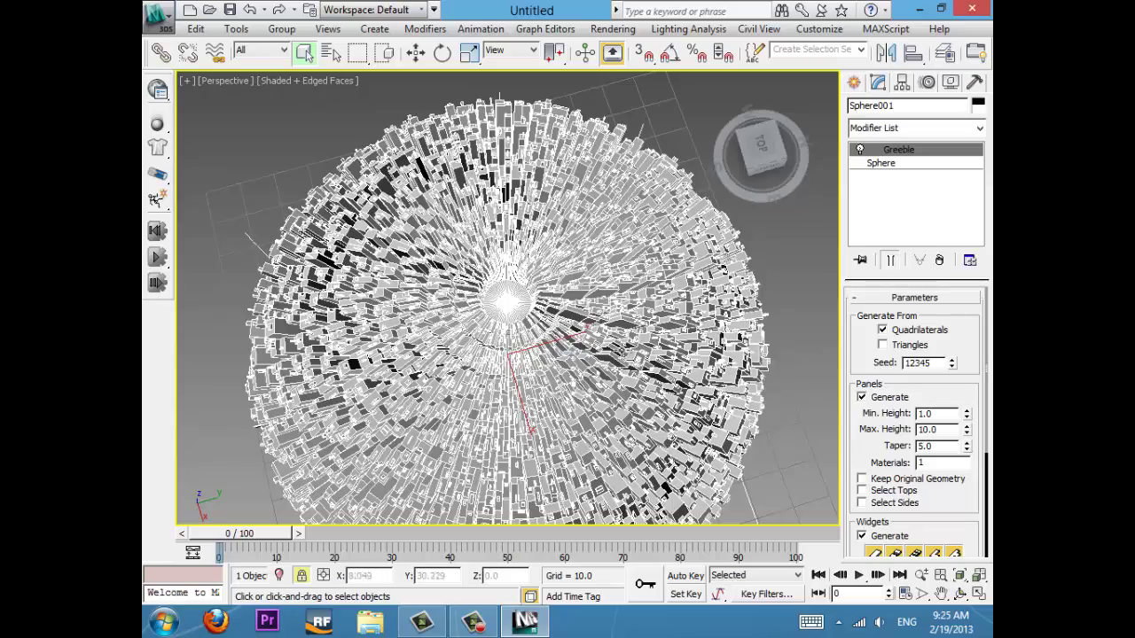
# - Examine the sphere's underside and include triangles in the Greeble generation again
pyautogui.keyDown('alt'); pyautogui.moveTo(616, 351); pyautogui.dragTo(606, 185, button='middle'); pyautogui.keyUp('alt')
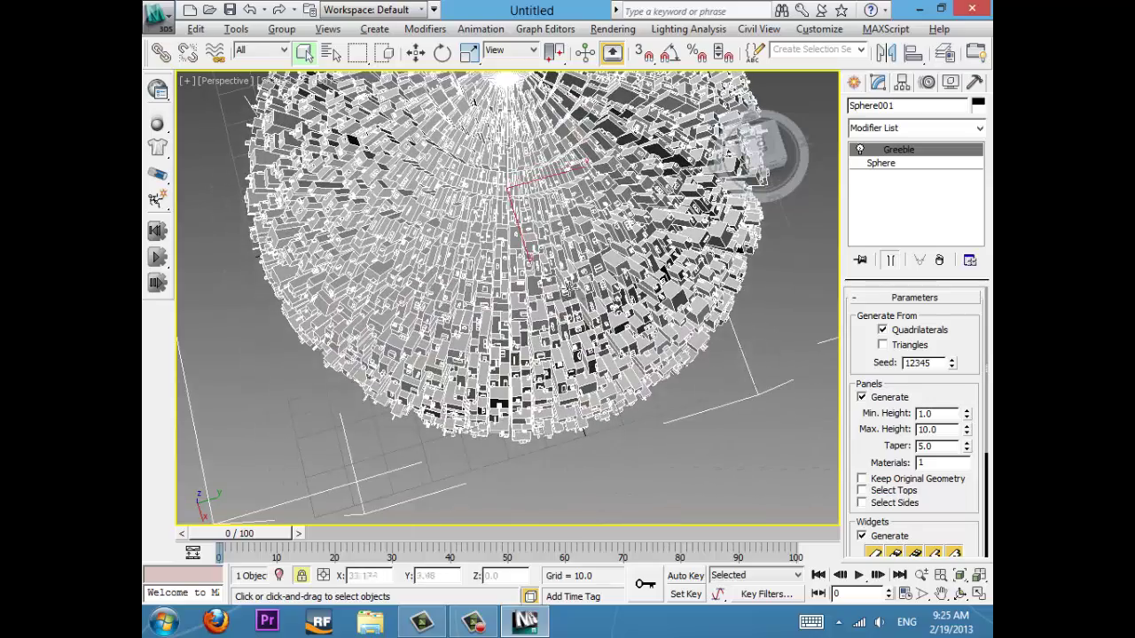
pyautogui.keyDown('alt'); pyautogui.moveTo(569, 285); pyautogui.dragTo(552, 253, button='middle'); pyautogui.keyUp('alt')
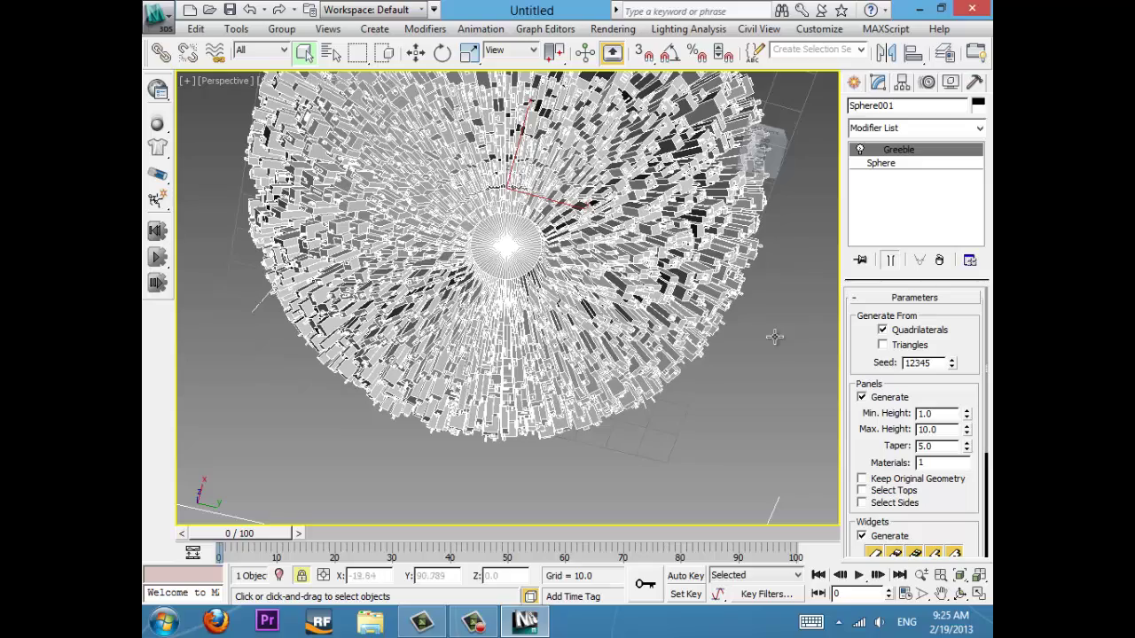
pyautogui.keyDown('alt'); pyautogui.moveTo(503, 124); pyautogui.dragTo(814, 374, button='middle'); pyautogui.keyUp('alt')
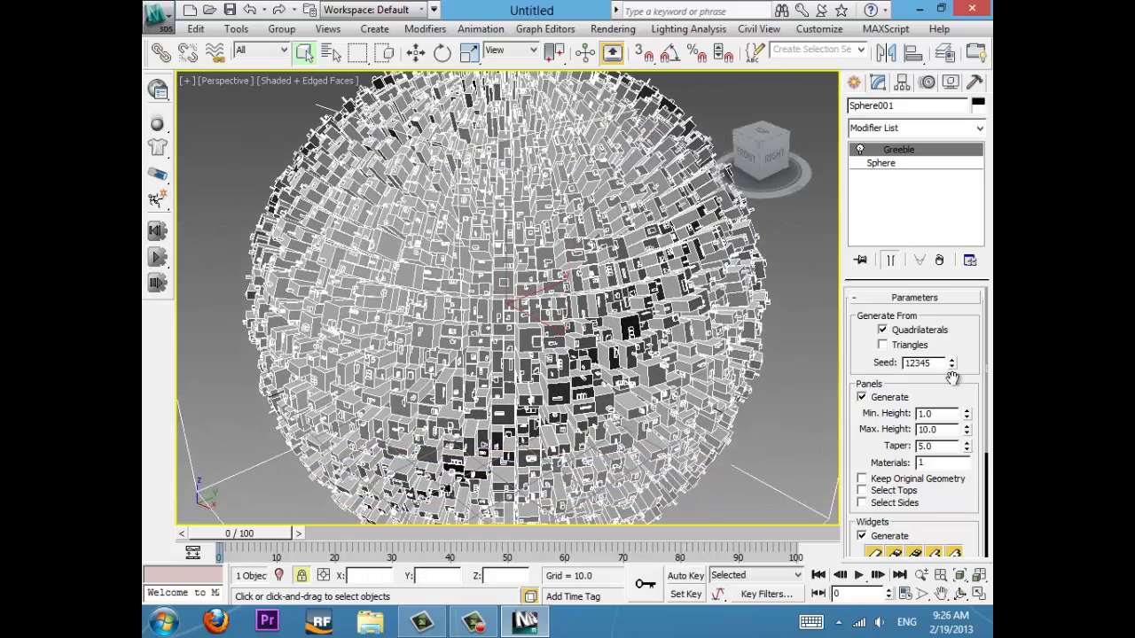
pyautogui.click(884, 345)
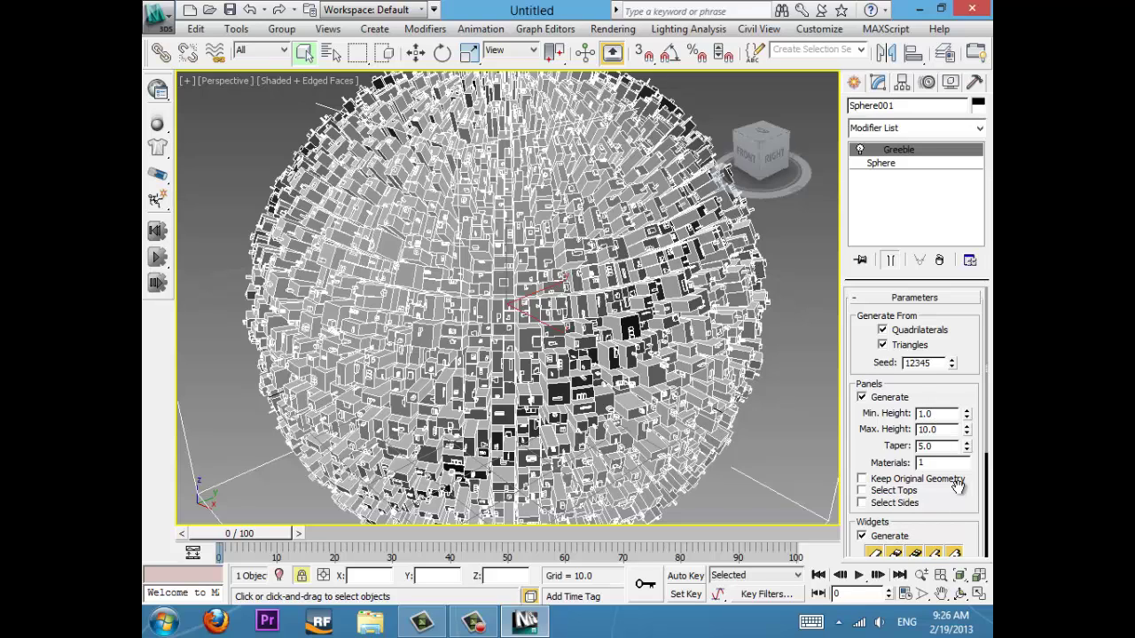
# - Compare the sphere with and without Greeble widgets, hide the edged faces and leave widget generation on
pyautogui.scroll(-1, 942, 499)
pyautogui.scroll(-1, 945, 492)
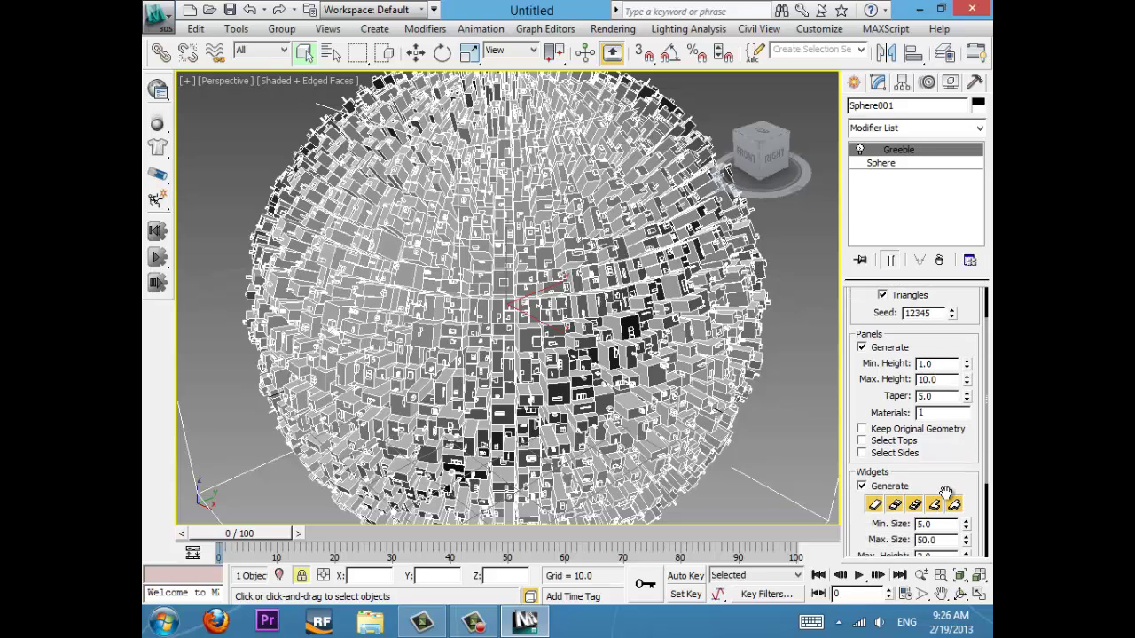
pyautogui.scroll(-1, 947, 493)
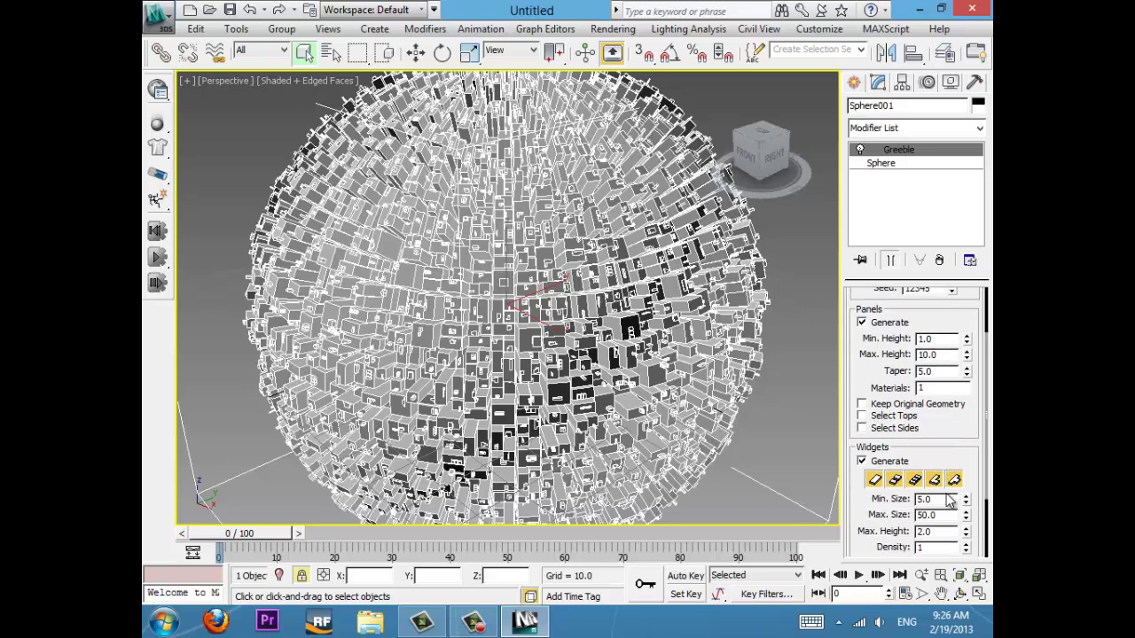
pyautogui.click(862, 463)
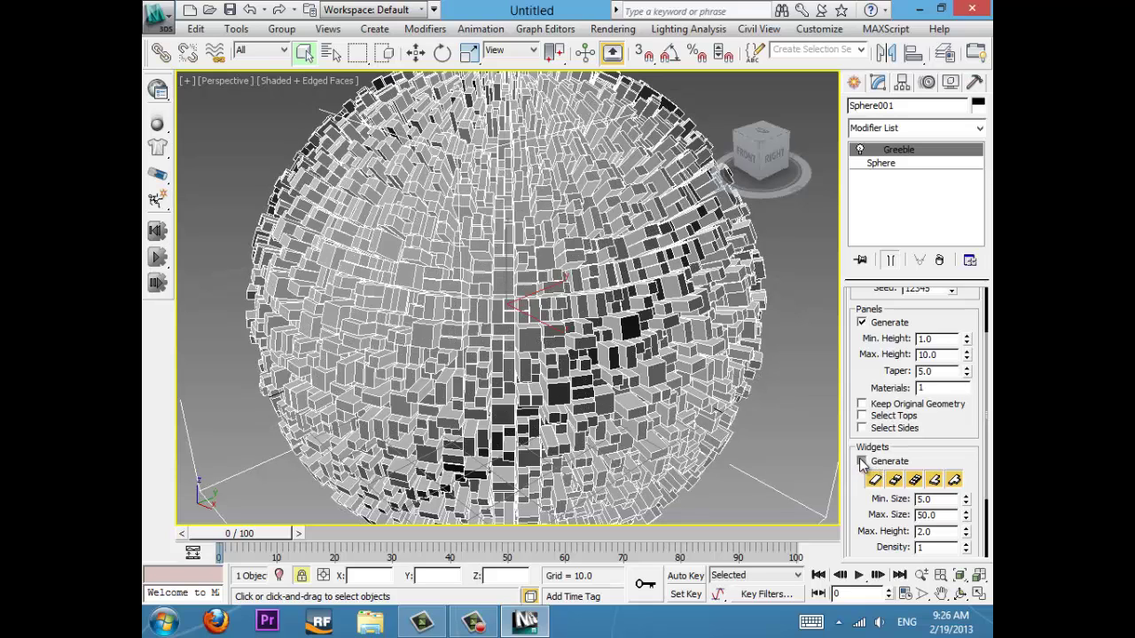
pyautogui.click(862, 462)
pyautogui.click(862, 462)
pyautogui.press('F4')
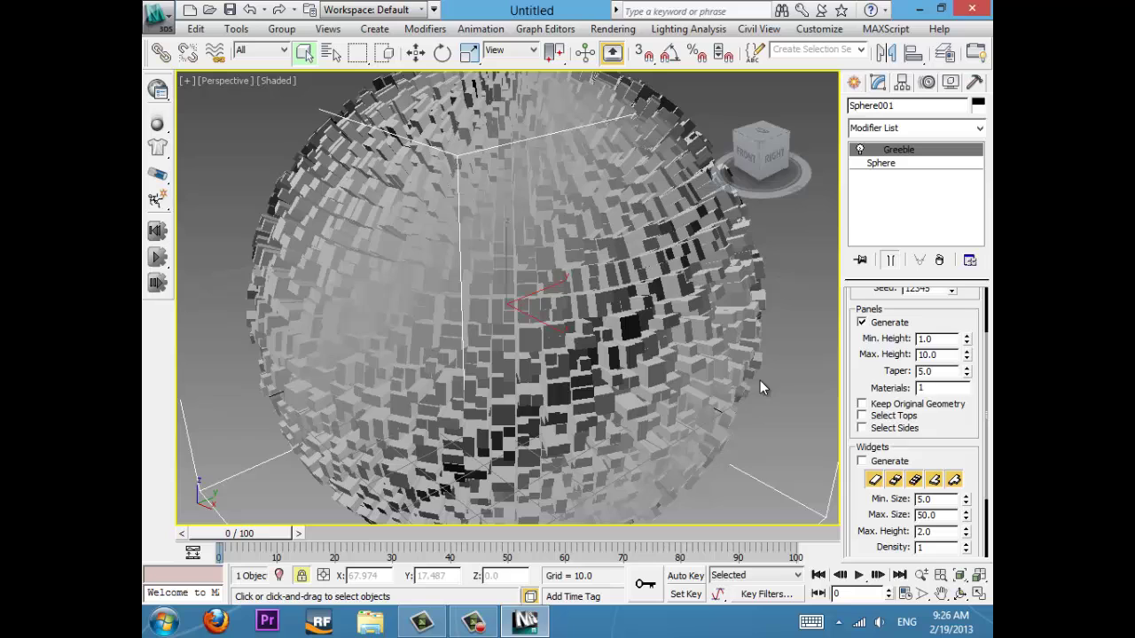
pyautogui.click(862, 462)
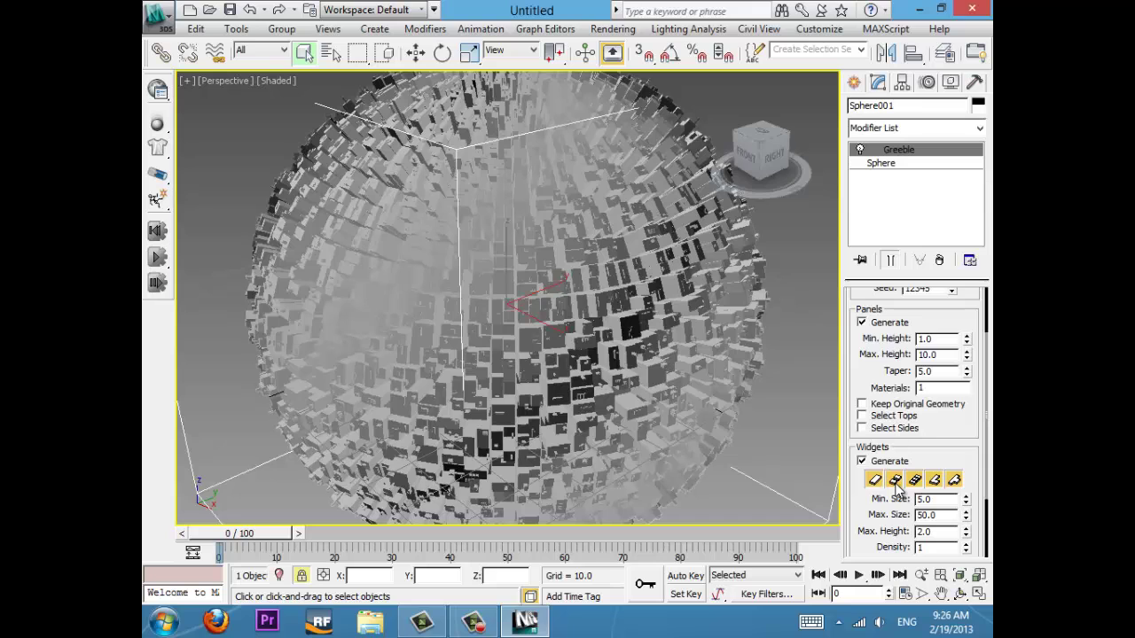
# - Set the Greeble widgets' density to 5 and check the result on the sphere
pyautogui.scroll(-3, 965, 480)
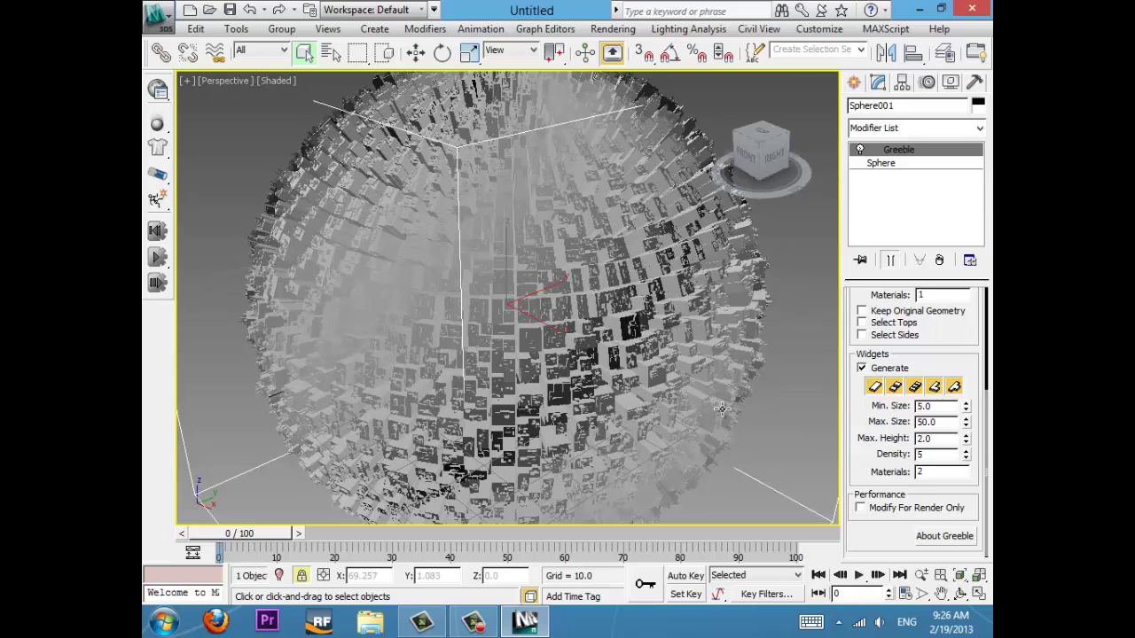
pyautogui.keyDown('alt'); pyautogui.moveTo(719, 411); pyautogui.dragTo(724, 447, button='middle'); pyautogui.keyUp('alt')
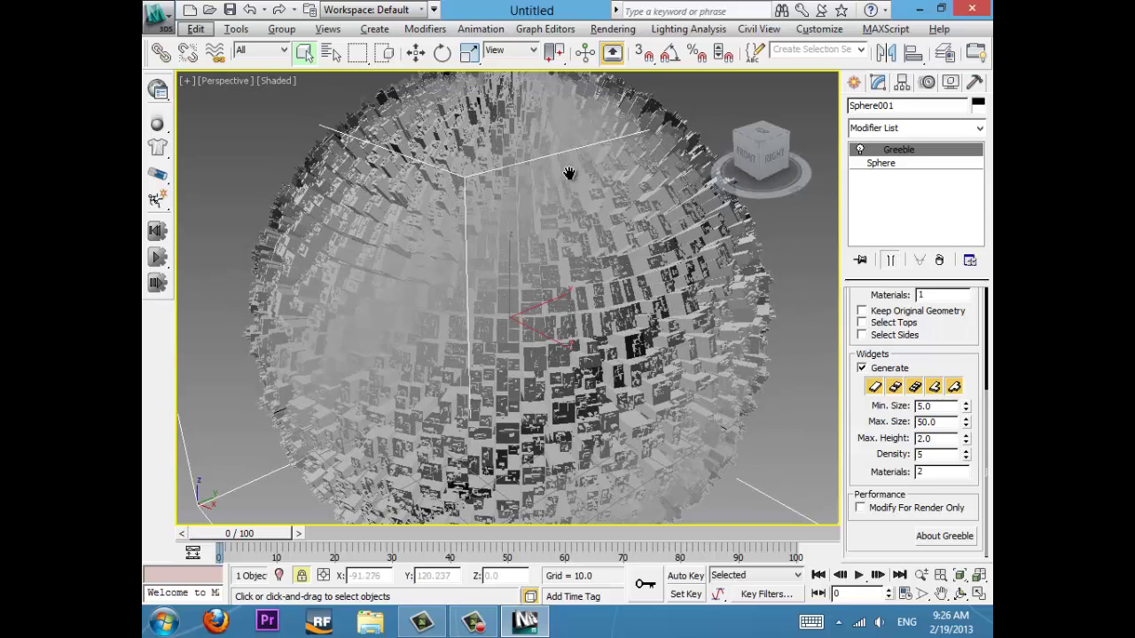
# - Inspect the sphere's widgets and try limiting the Greeble modification to rendering only, switching that option off again
pyautogui.scroll(10, 519, 299)
pyautogui.moveTo(506, 311); pyautogui.dragTo(271, 268, button='middle')
pyautogui.press('z')
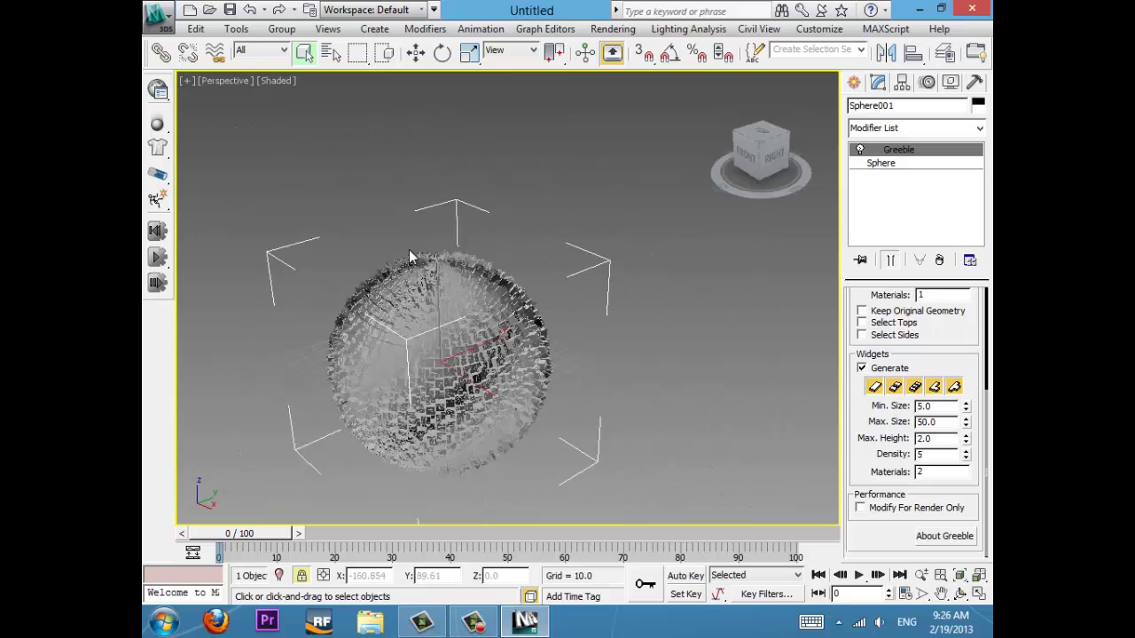
pyautogui.scroll(-3, 408, 257)
pyautogui.scroll(5, 561, 282)
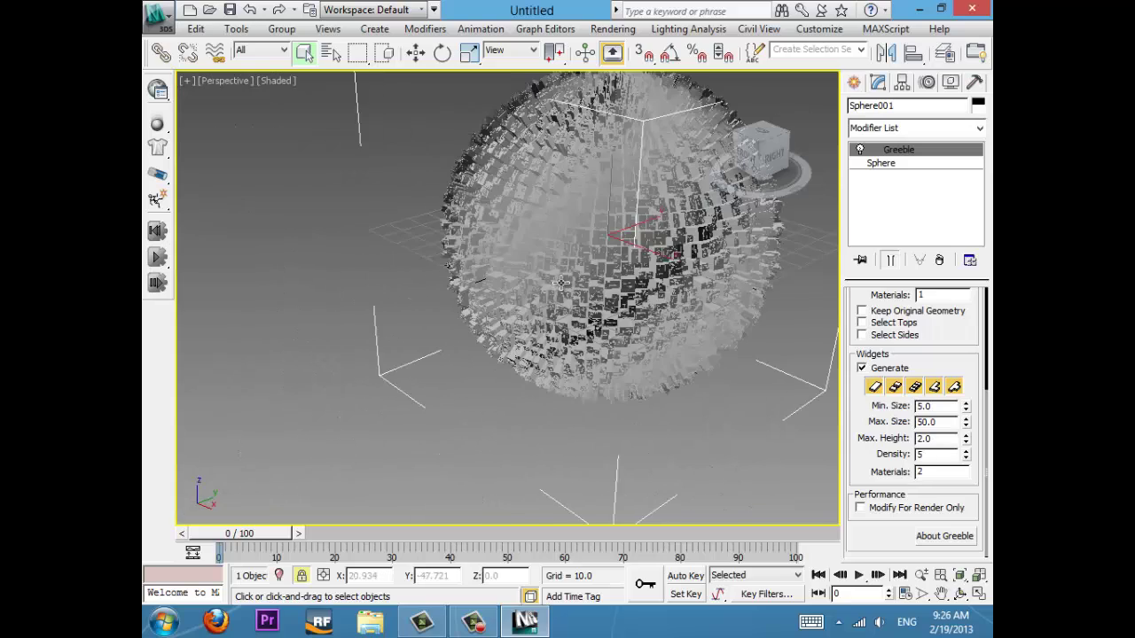
pyautogui.moveTo(547, 291); pyautogui.dragTo(489, 254, button='middle')
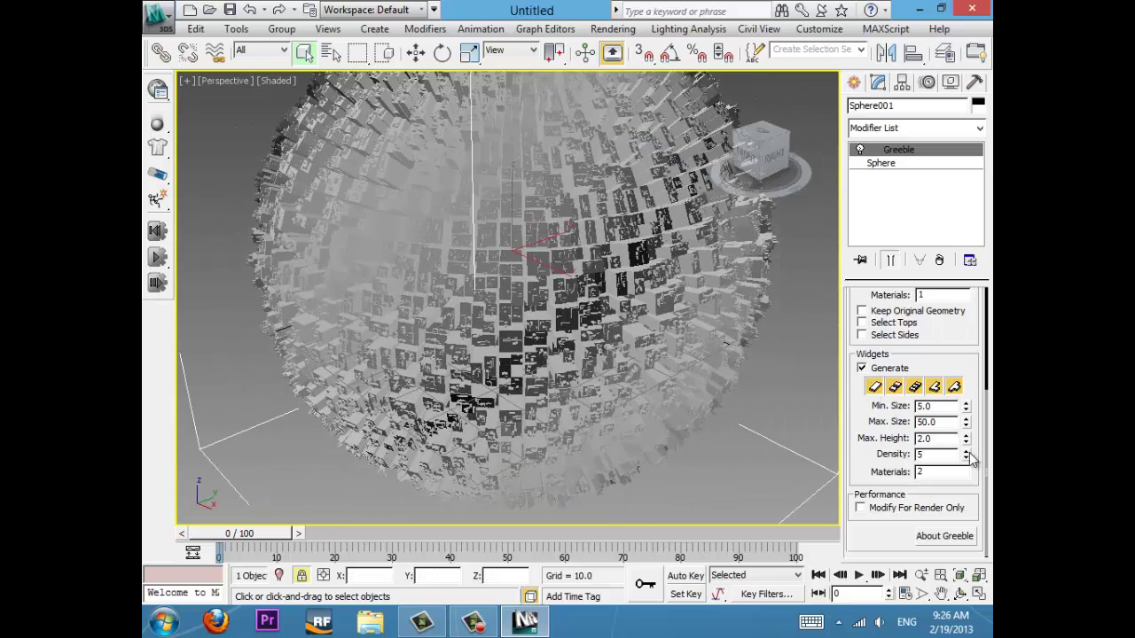
pyautogui.click(860, 509)
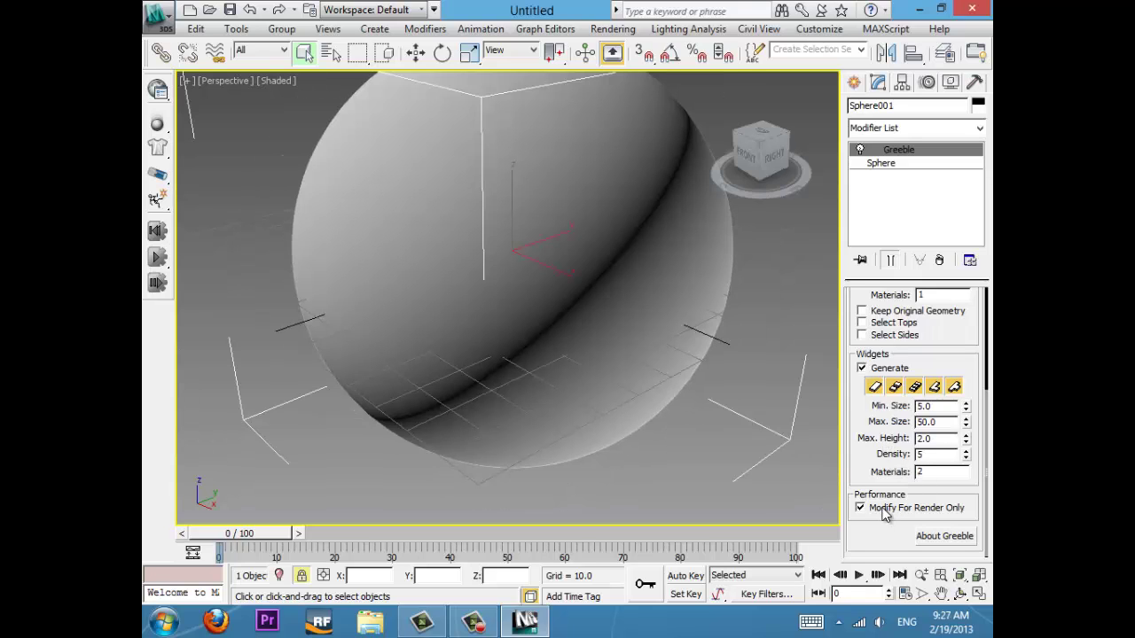
pyautogui.scroll(-3, 581, 386)
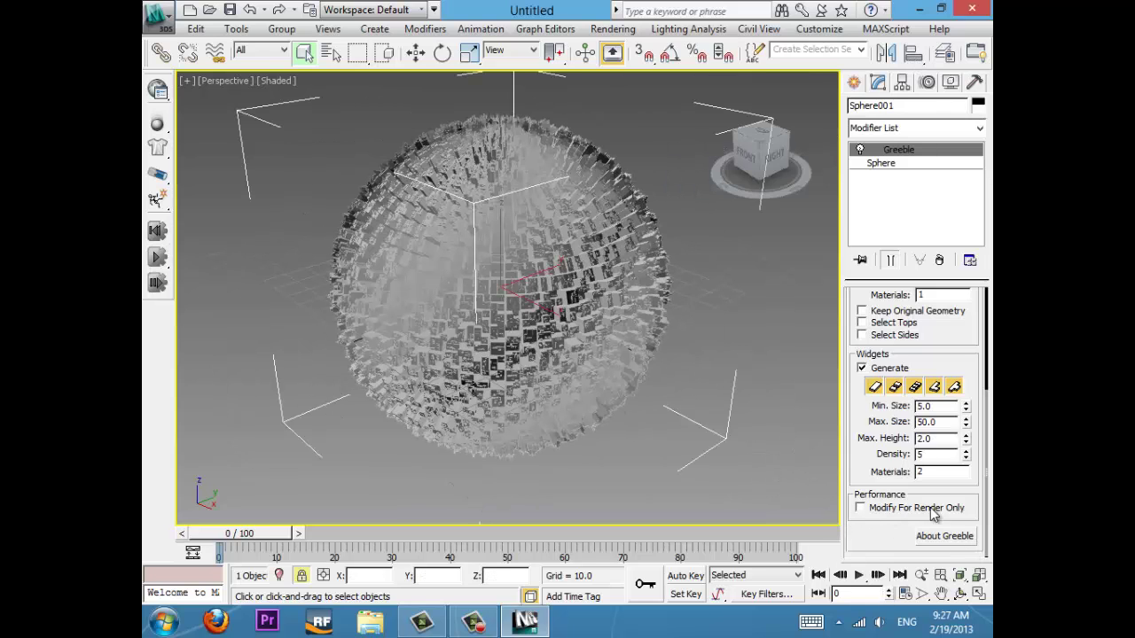
# - View the Greeble plugin's version information and run a test render of the Perspective view, closing its frame window
pyautogui.click(945, 535)
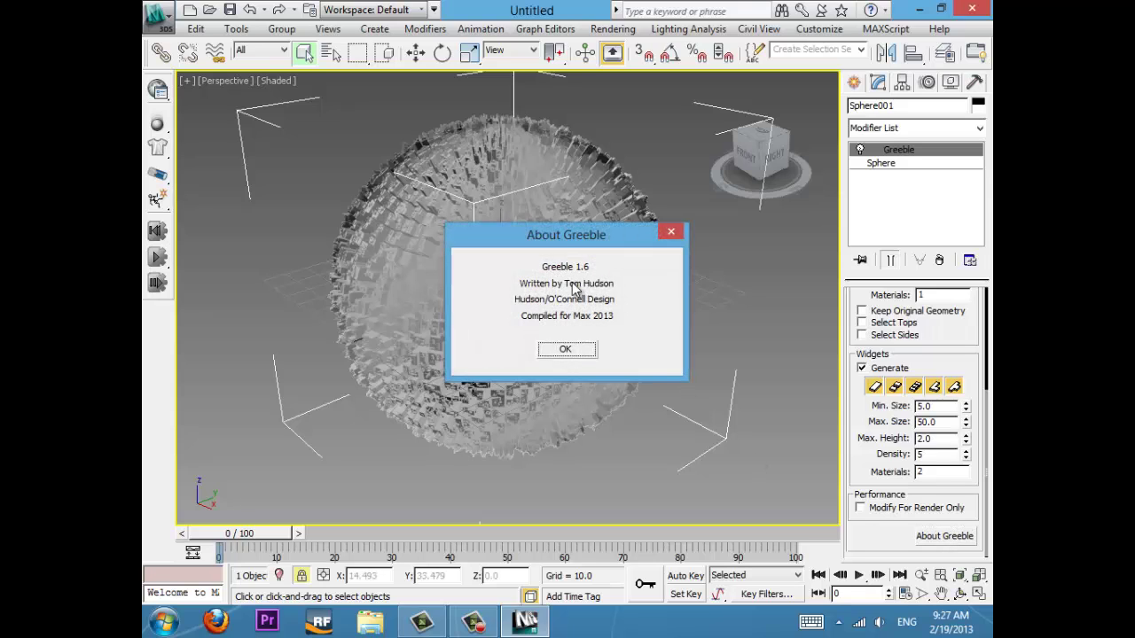
pyautogui.click(565, 350)
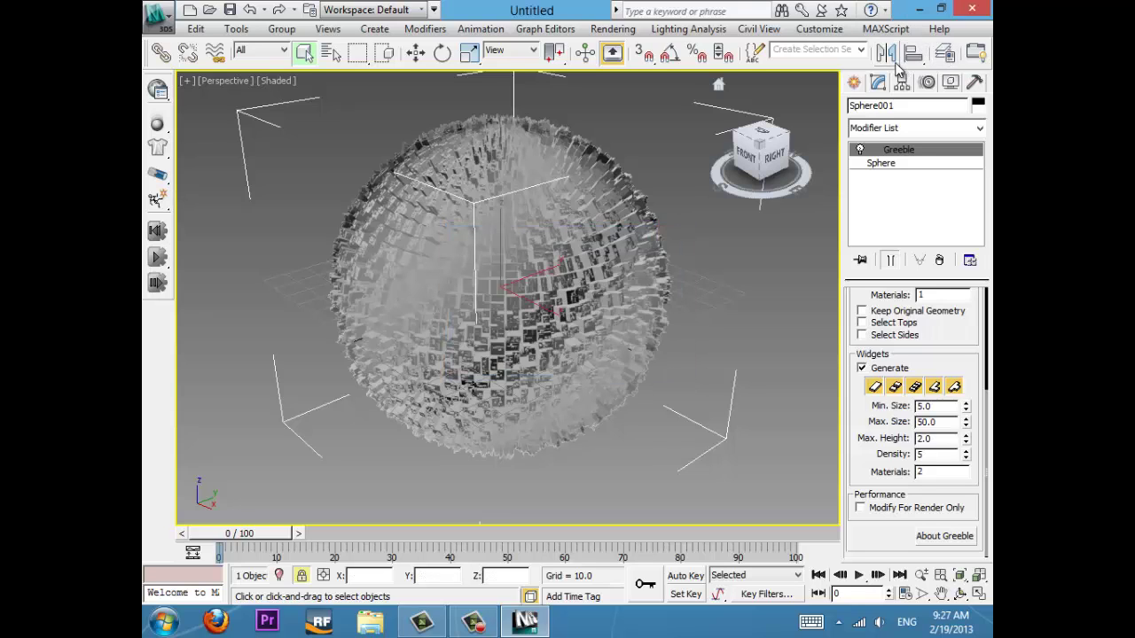
pyautogui.moveTo(887, 62); pyautogui.dragTo(146, 71)
pyautogui.click(973, 54)
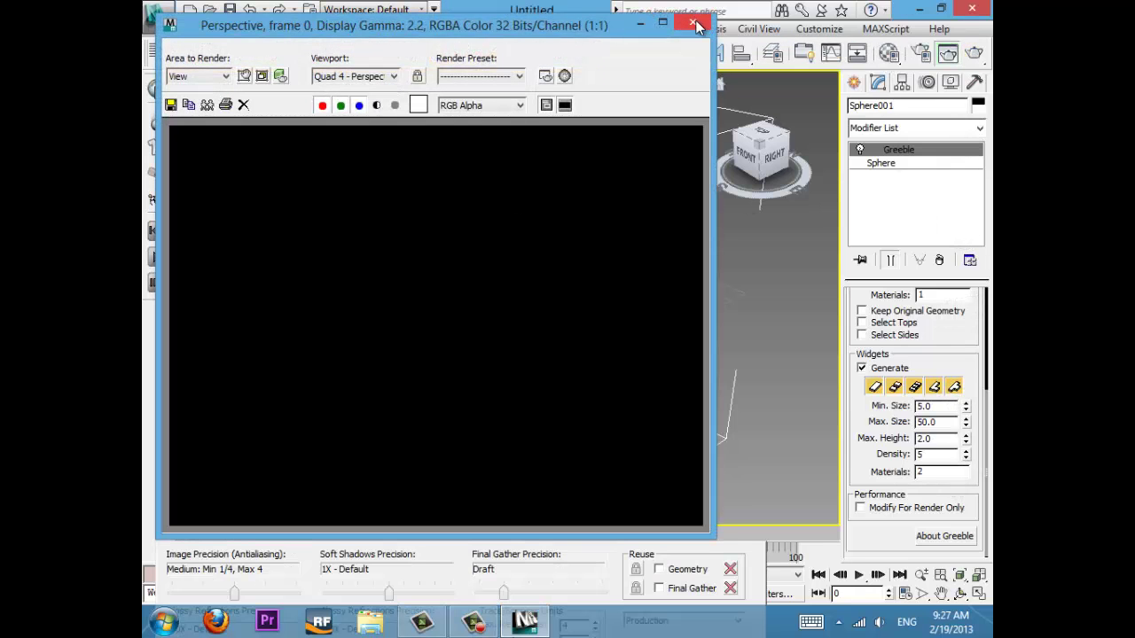
pyautogui.click(693, 24)
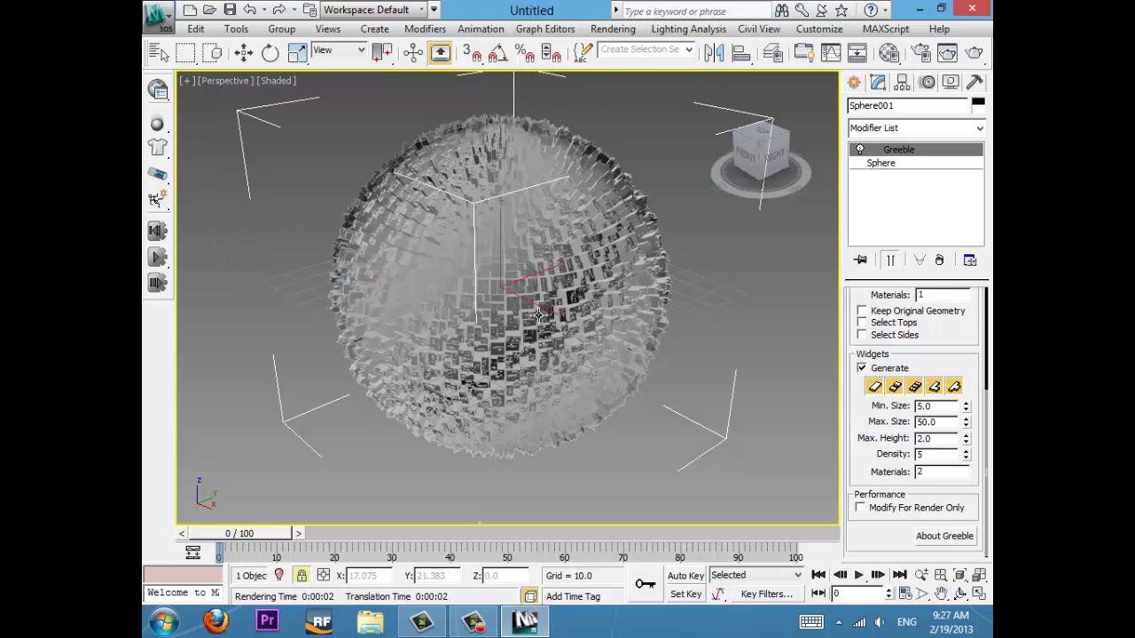
# - Move the sphere upward along the Z axis to about 67 so it sits above the grid
pyautogui.keyDown('alt'); pyautogui.moveTo(597, 139); pyautogui.dragTo(597, 98, button='middle'); pyautogui.keyUp('alt')
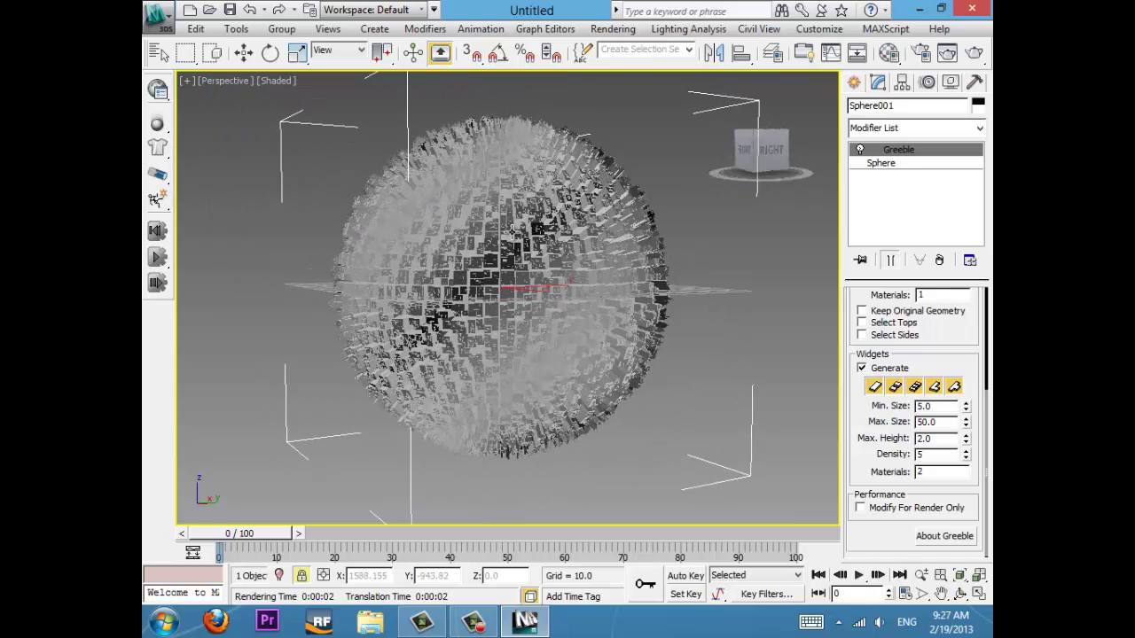
pyautogui.press('w')
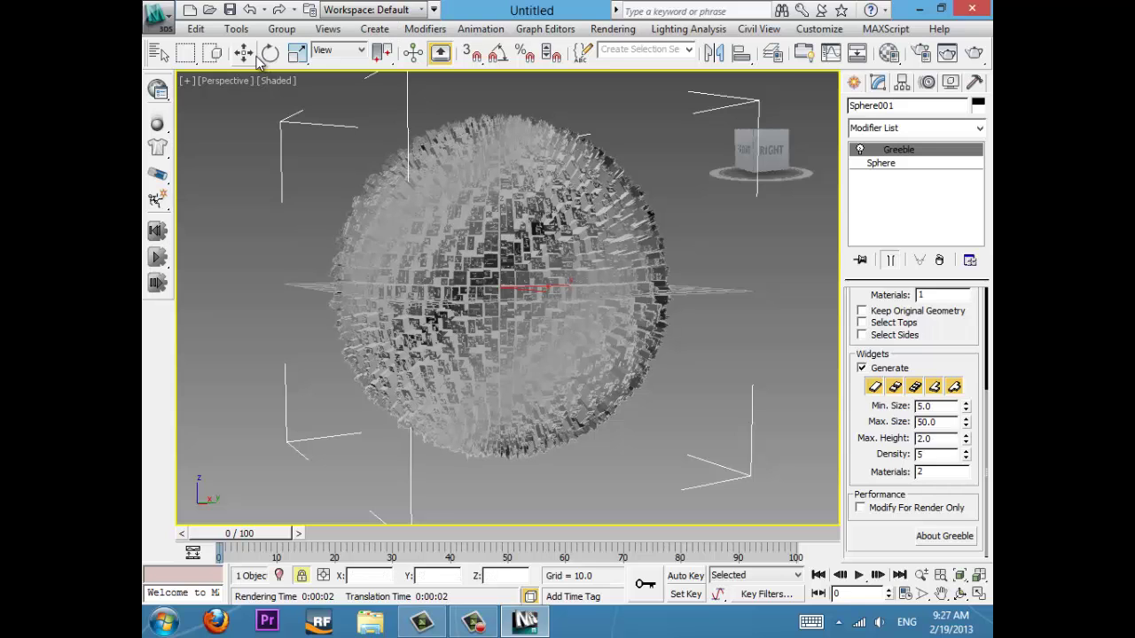
pyautogui.moveTo(499, 233); pyautogui.dragTo(513, 76)
pyautogui.keyDown('alt'); pyautogui.moveTo(513, 76); pyautogui.dragTo(586, 373, button='middle'); pyautogui.keyUp('alt')
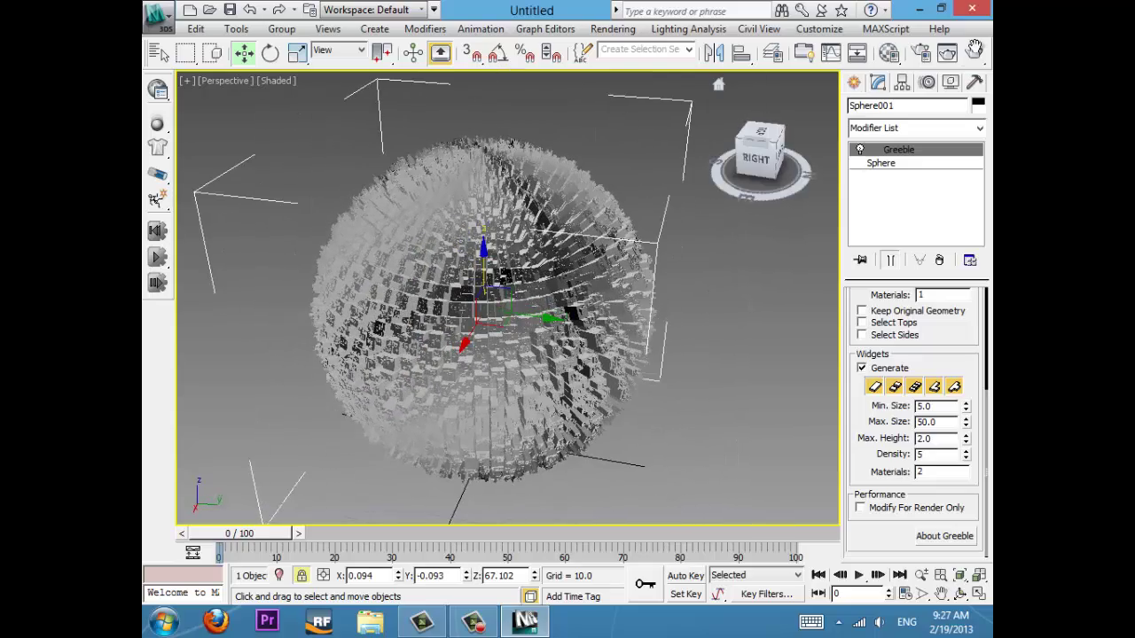
# - Replace the sphere's 01 - Default Standard material with the Clear glass from the Autodesk Material Library and check it around the sphere
pyautogui.click(887, 52)
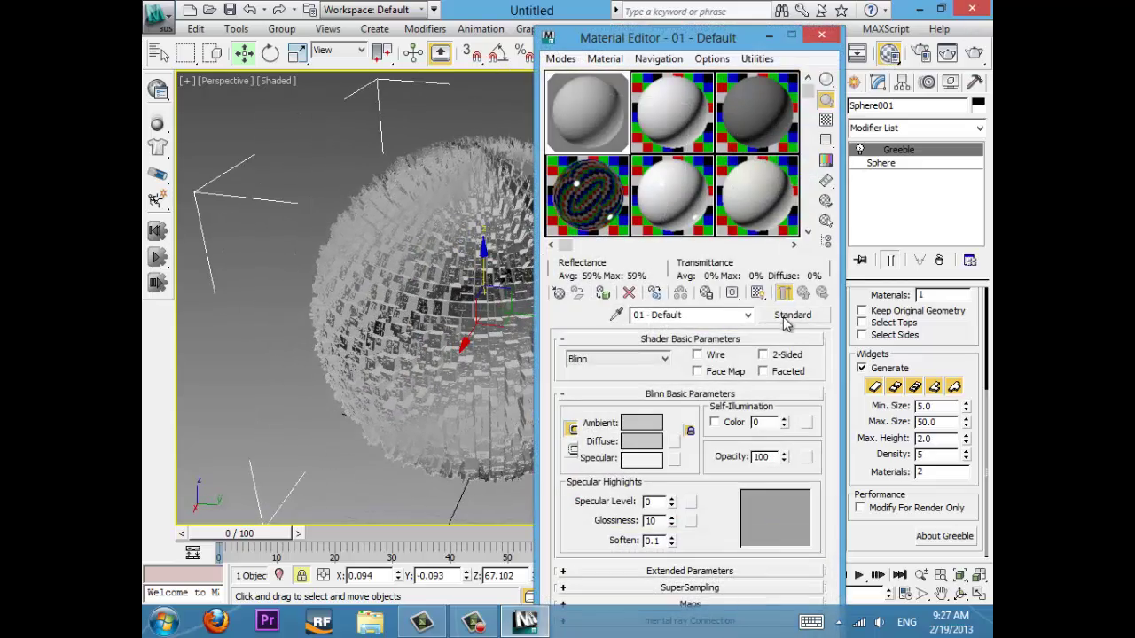
pyautogui.click(789, 316)
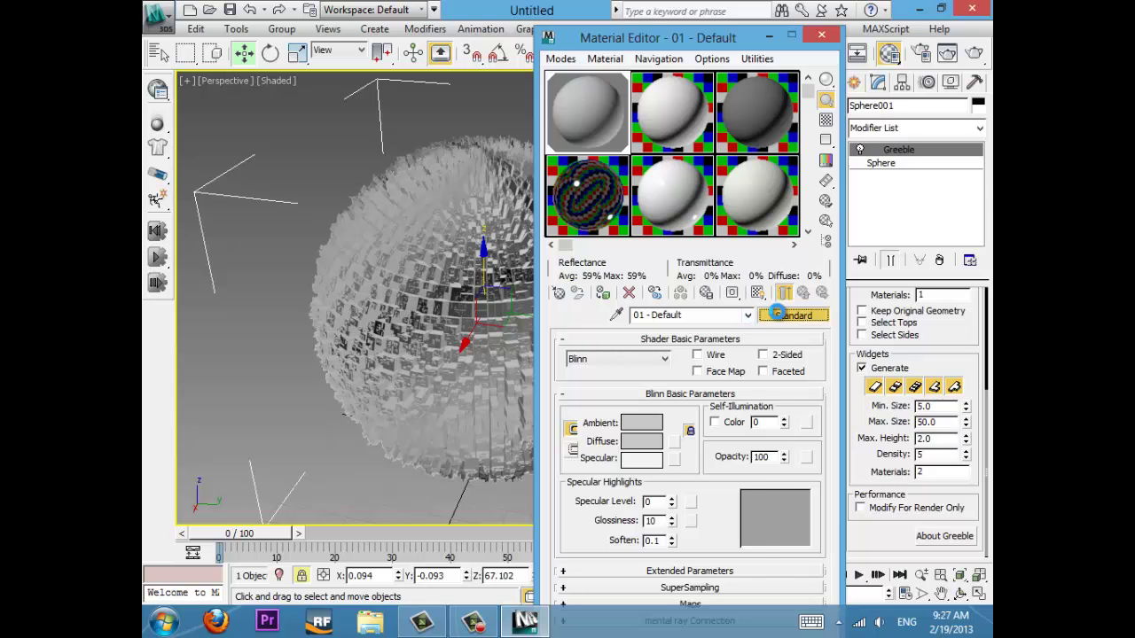
pyautogui.moveTo(759, 166); pyautogui.dragTo(760, 336)
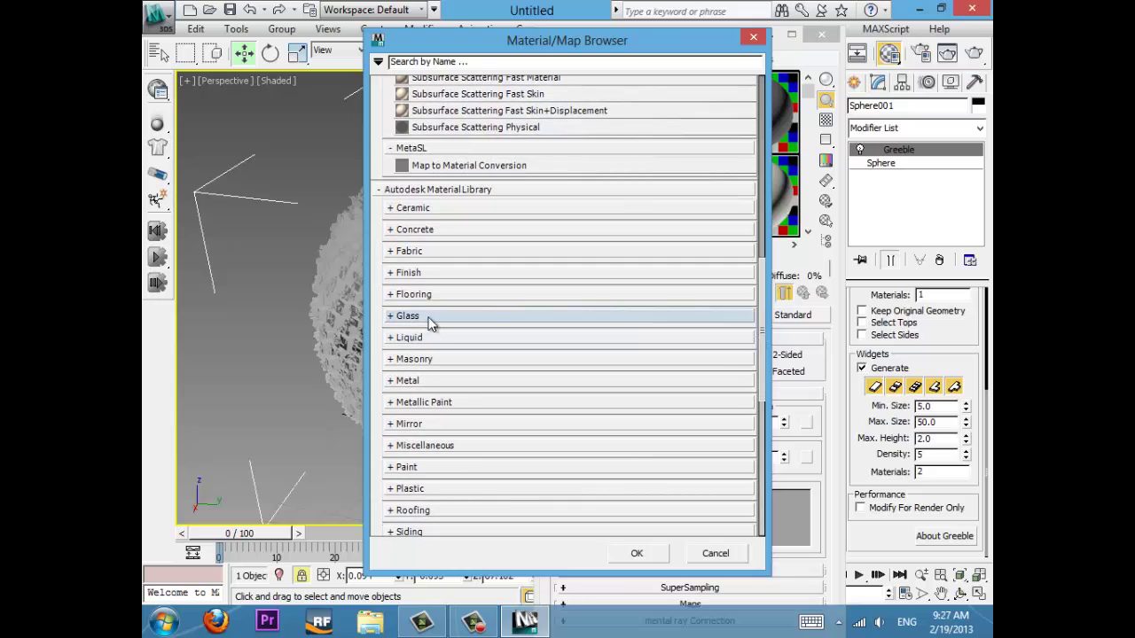
pyautogui.click(427, 317)
pyautogui.scroll(-3, 532, 369)
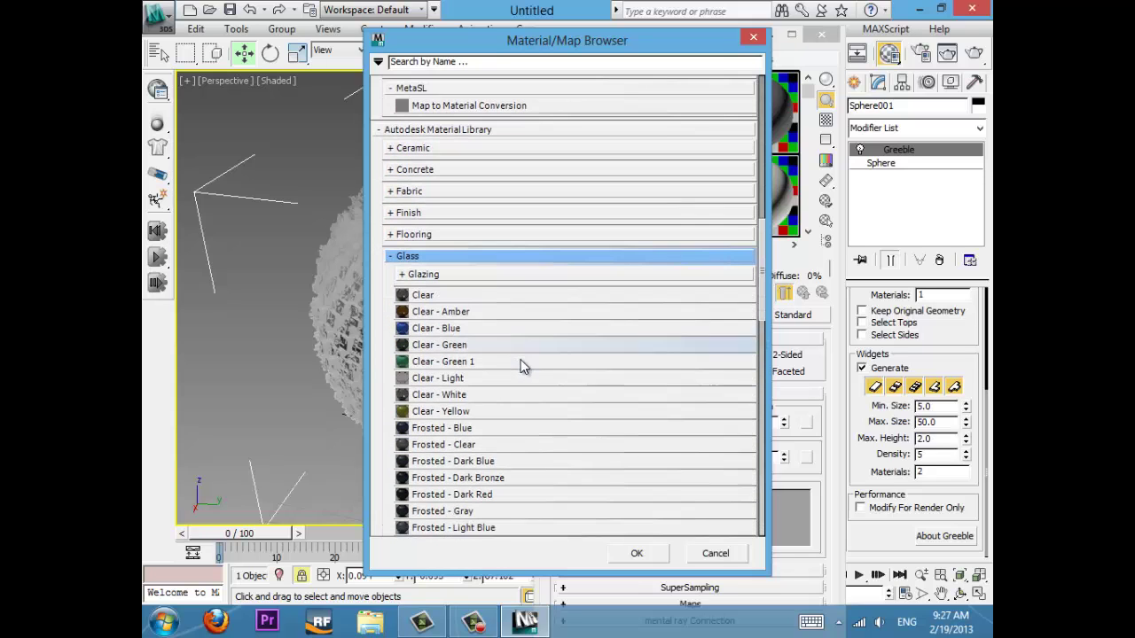
pyautogui.click(486, 301)
pyautogui.click(637, 552)
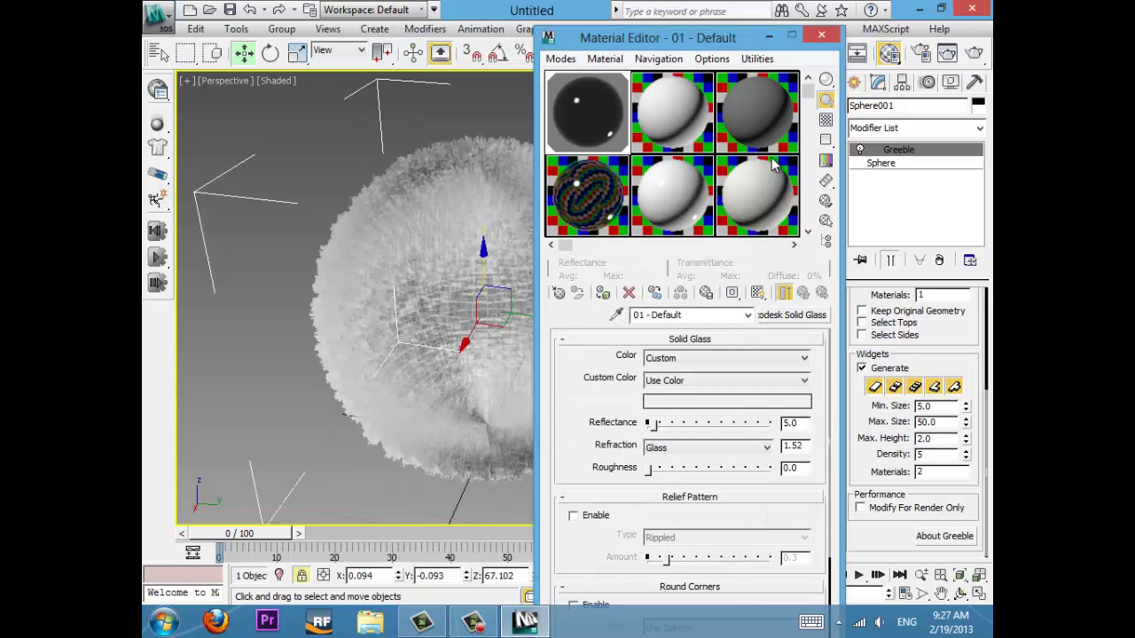
pyautogui.click(822, 35)
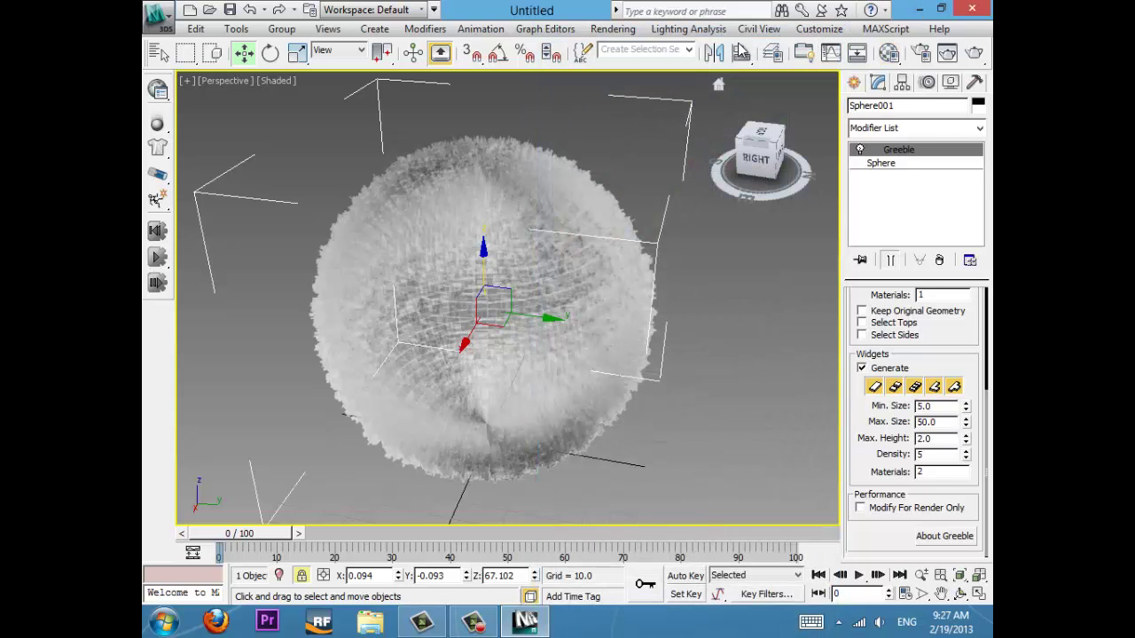
pyautogui.keyDown('alt'); pyautogui.moveTo(559, 284); pyautogui.dragTo(602, 285, button='middle'); pyautogui.keyUp('alt')
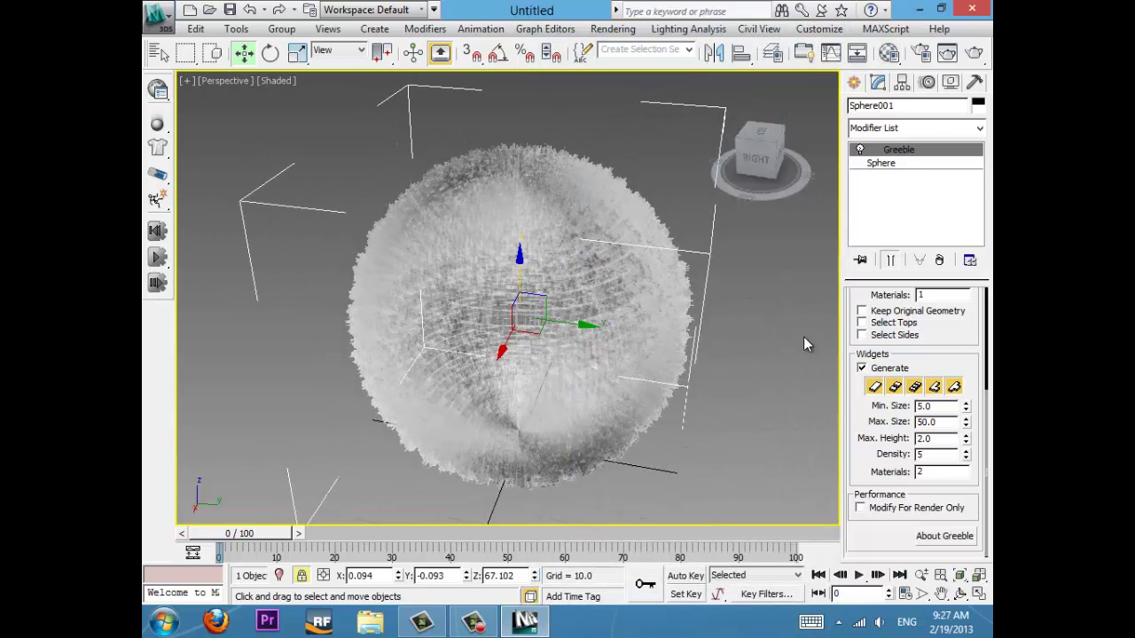
pyautogui.keyDown('alt'); pyautogui.moveTo(803, 337); pyautogui.dragTo(730, 303, button='middle'); pyautogui.keyUp('alt')
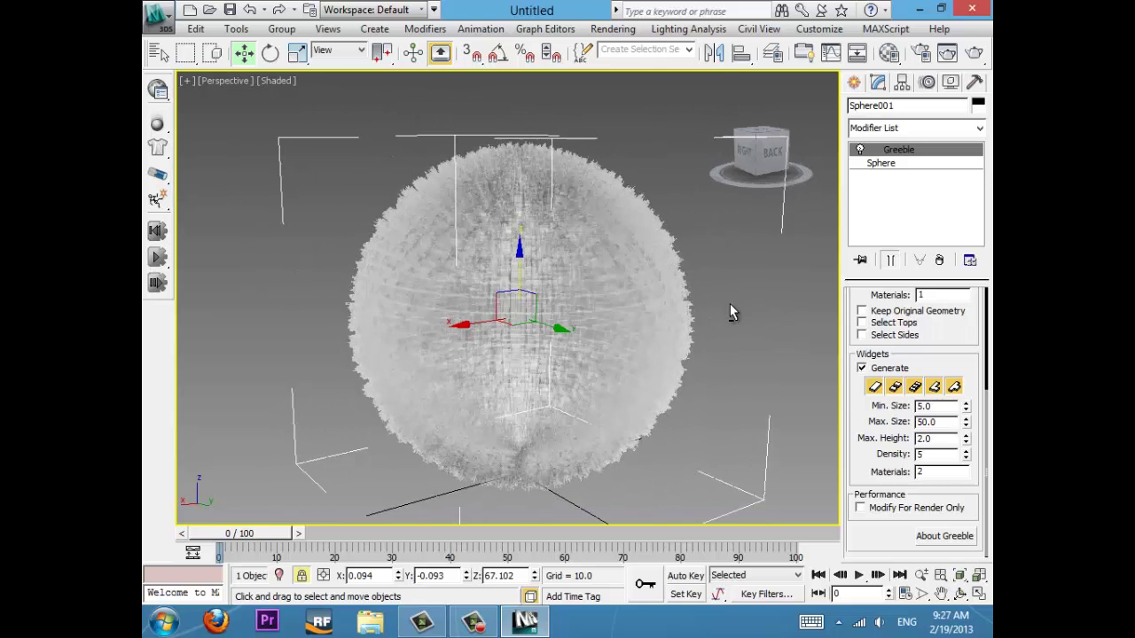
# - Create a Daylight system with its compass around the sphere, accepting the mr Photographic Exposure Control at EV 15
pyautogui.click(854, 83)
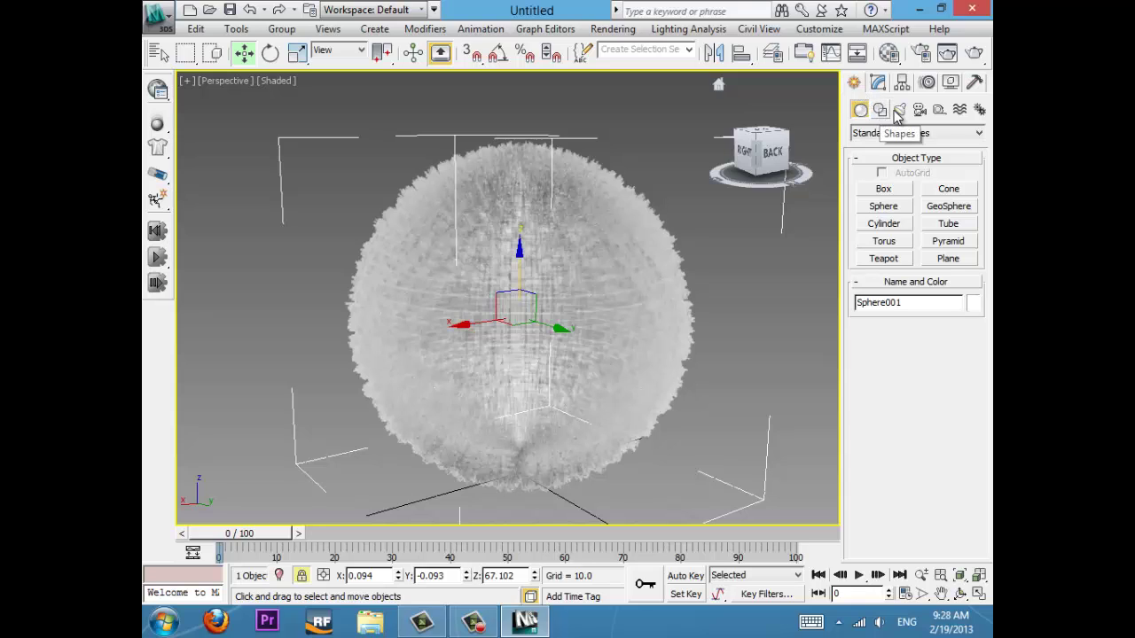
pyautogui.click(978, 112)
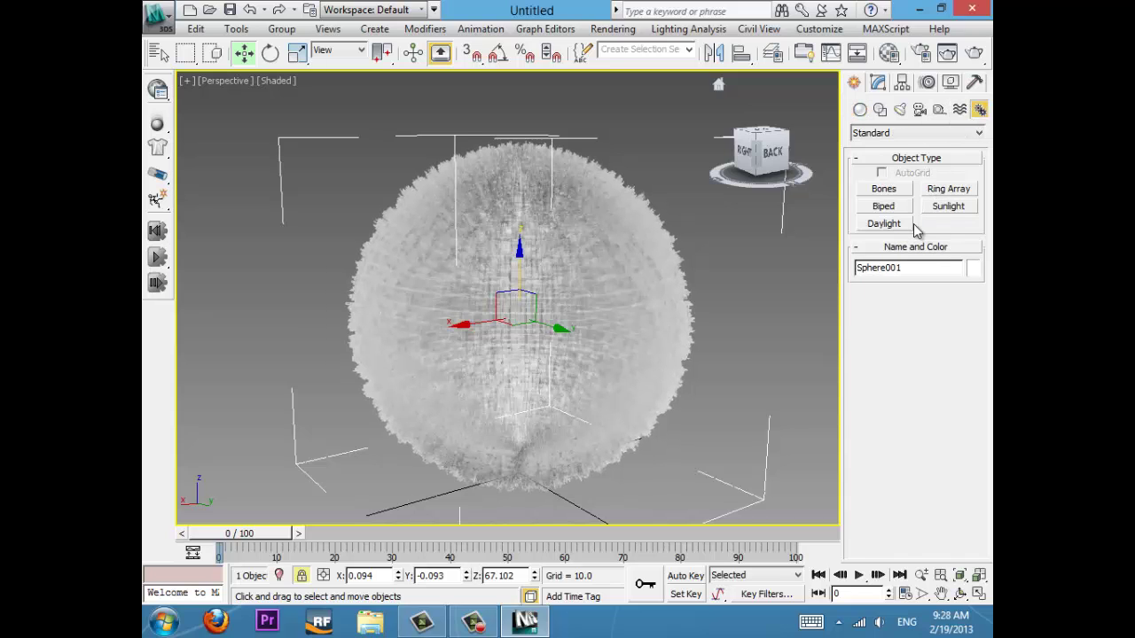
pyautogui.scroll(-6, 596, 333)
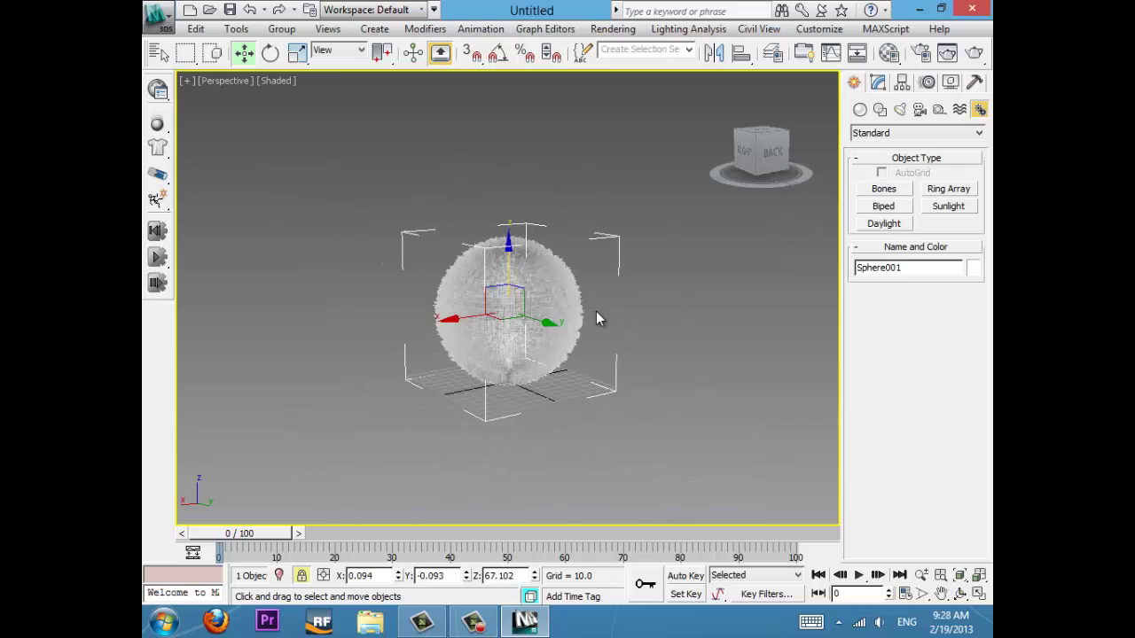
pyautogui.scroll(-2, 588, 342)
pyautogui.keyDown('alt'); pyautogui.moveTo(588, 342); pyautogui.dragTo(684, 332, button='middle'); pyautogui.keyUp('alt')
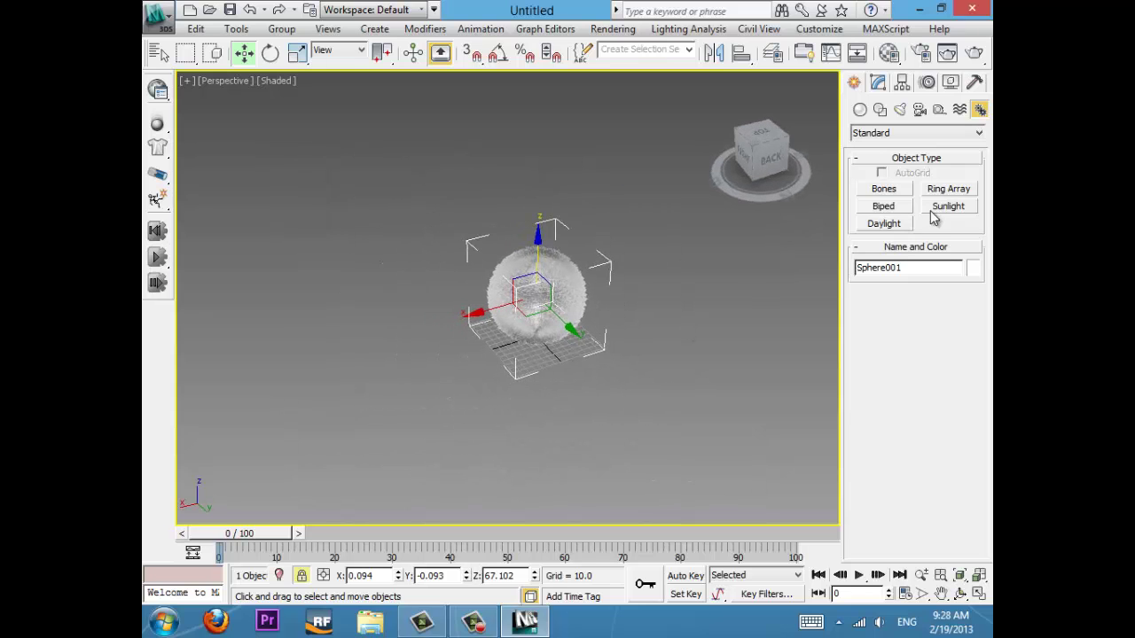
pyautogui.click(898, 228)
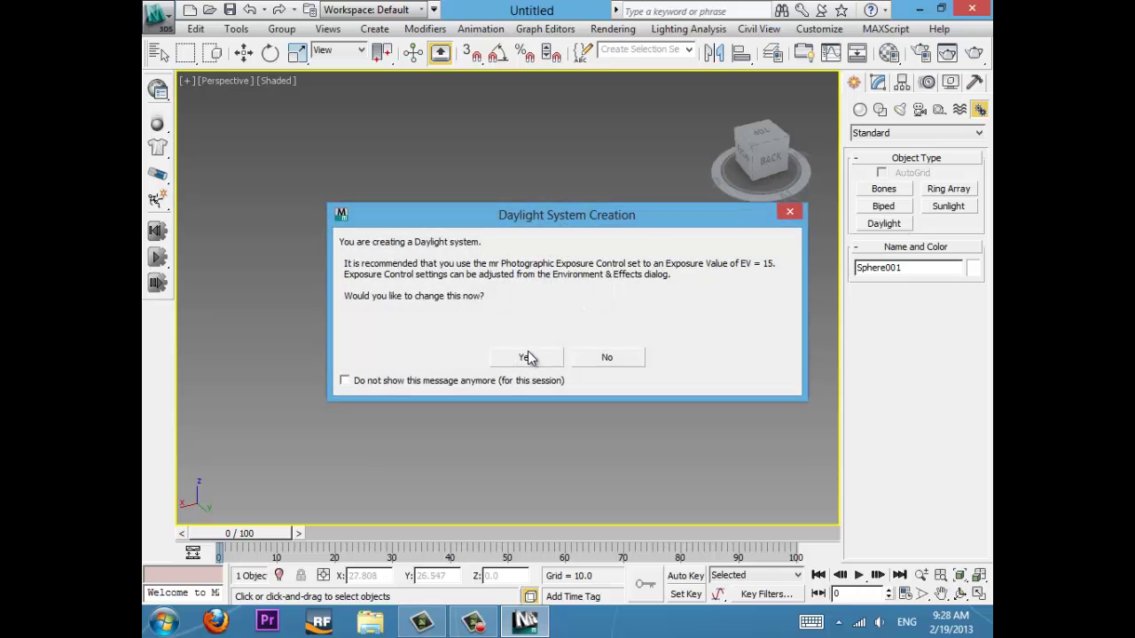
pyautogui.click(527, 357)
pyautogui.moveTo(541, 352); pyautogui.dragTo(561, 451)
pyautogui.click(637, 389)
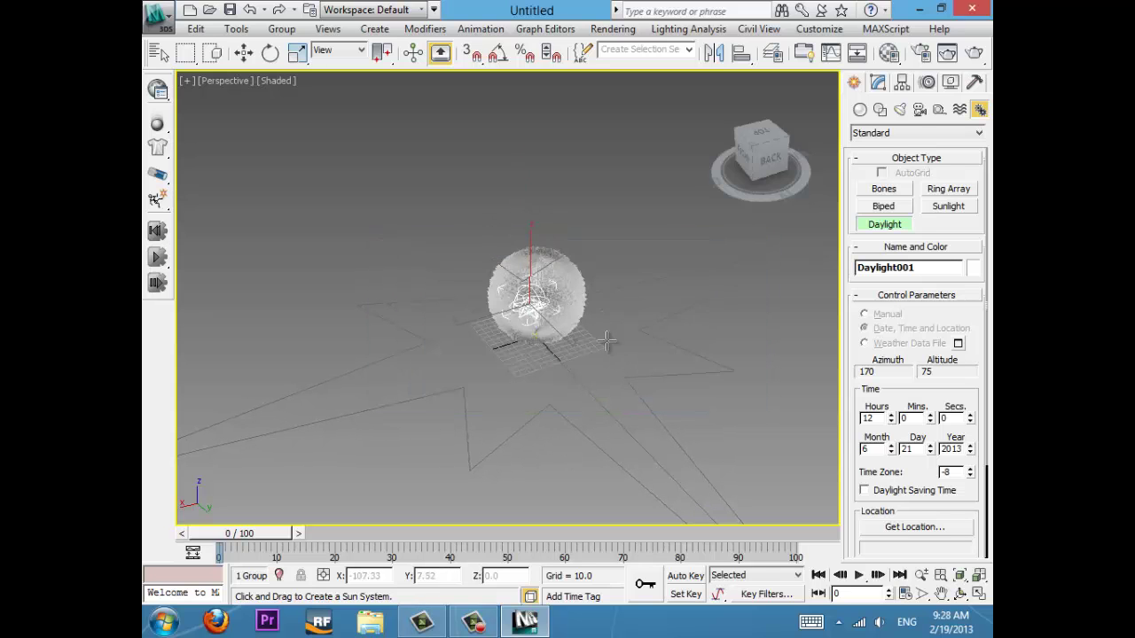
pyautogui.click(831, 414)
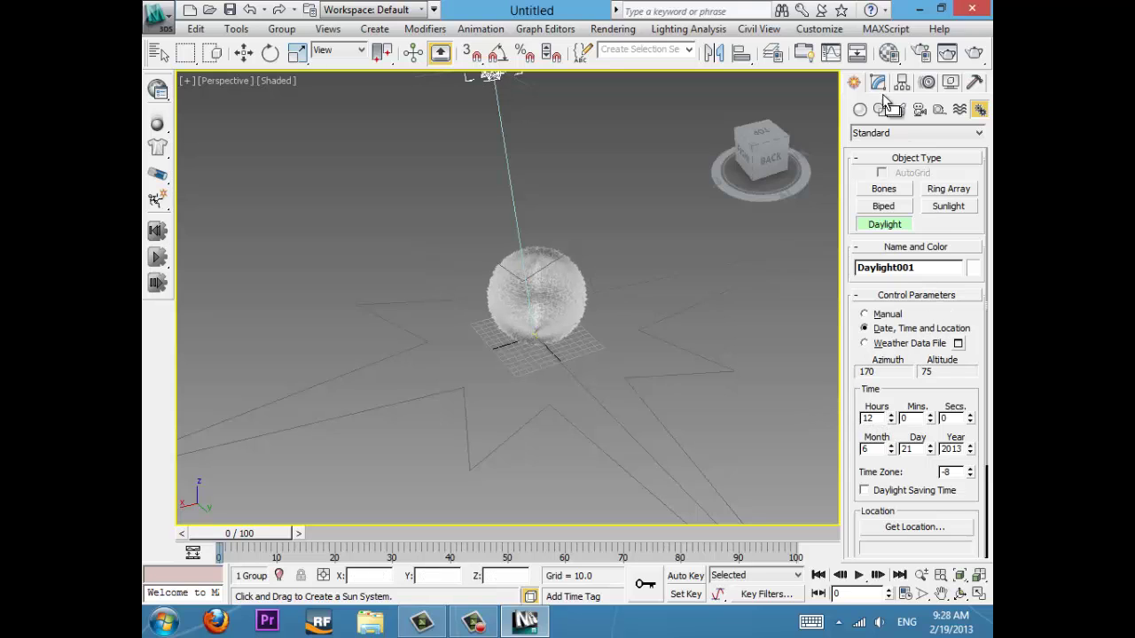
# - Set the Daylight system's time of day to 10 hours in its motion parameters
pyautogui.click(928, 82)
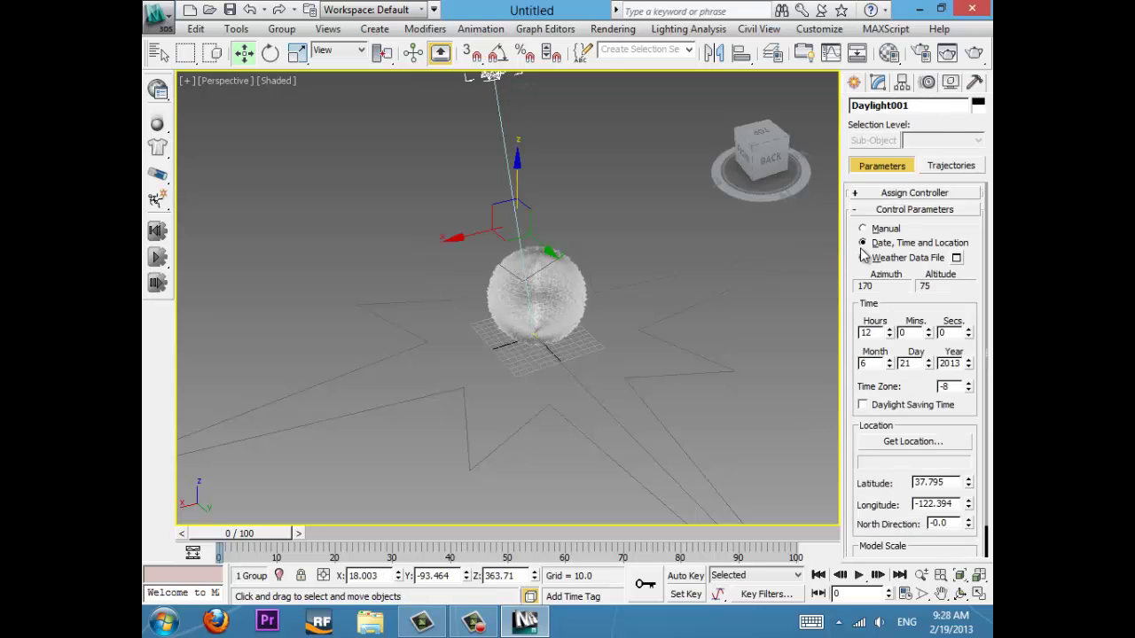
pyautogui.scroll(-2, 859, 254)
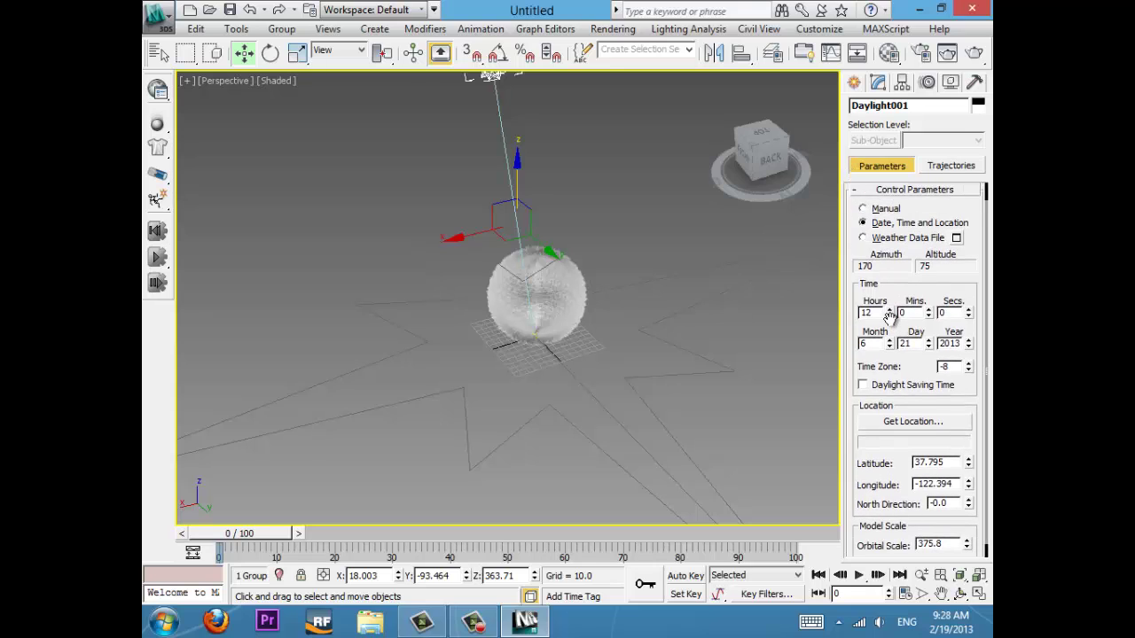
pyautogui.click(890, 317)
pyautogui.click(889, 316)
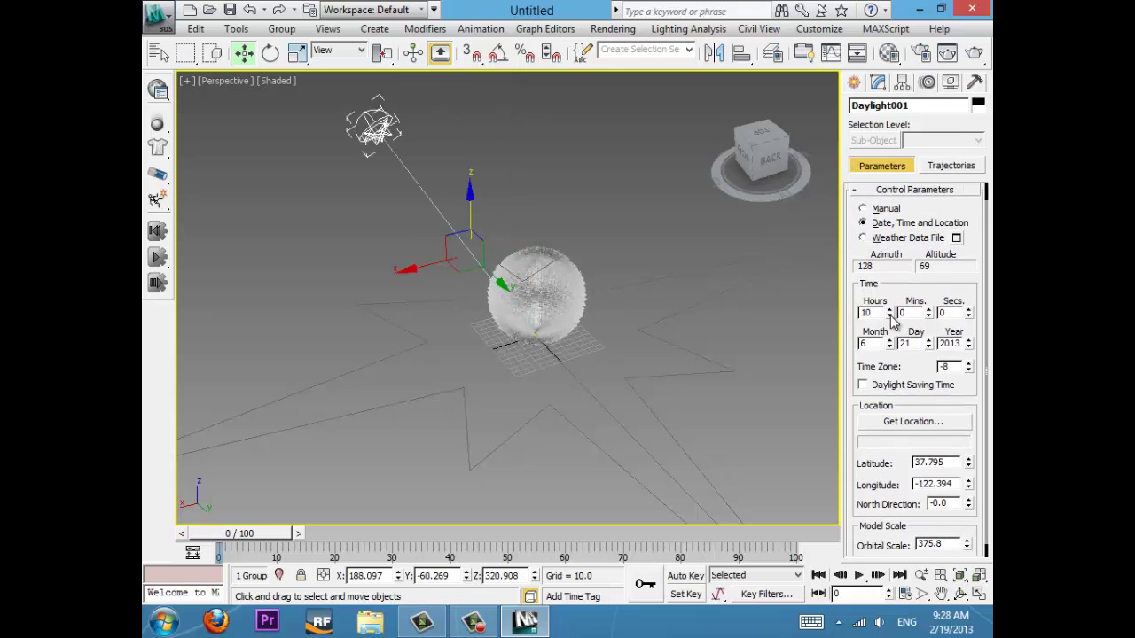
# - Set the Daylight system's geographic location to San Jose, CA on the North America map
pyautogui.scroll(-1, 885, 327)
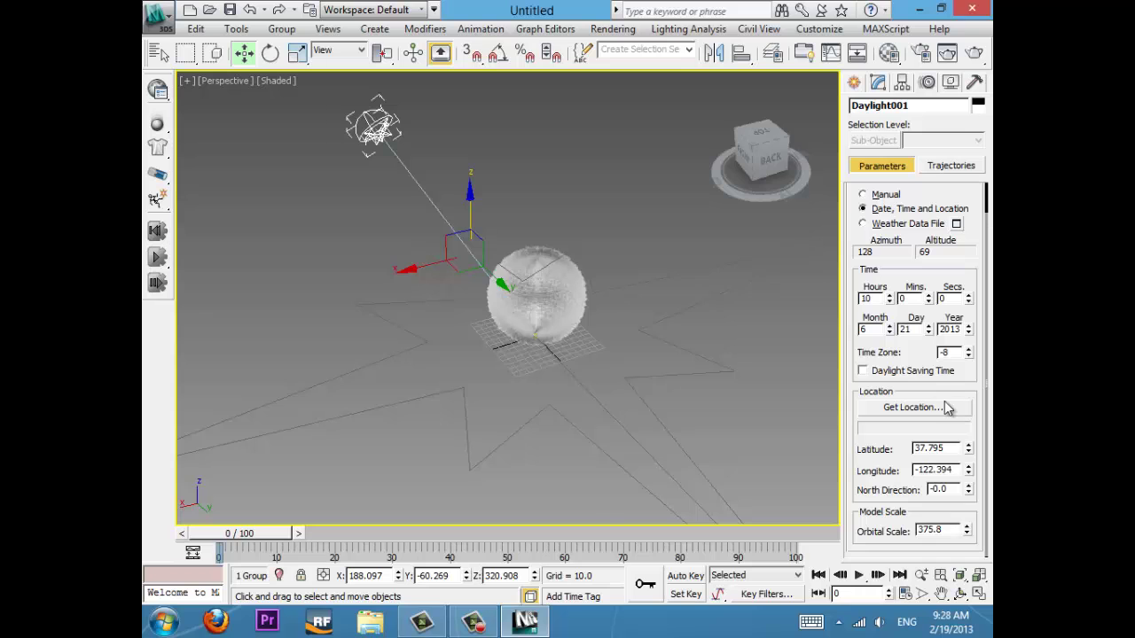
pyautogui.click(948, 407)
pyautogui.press('Down')
pyautogui.press('Down')
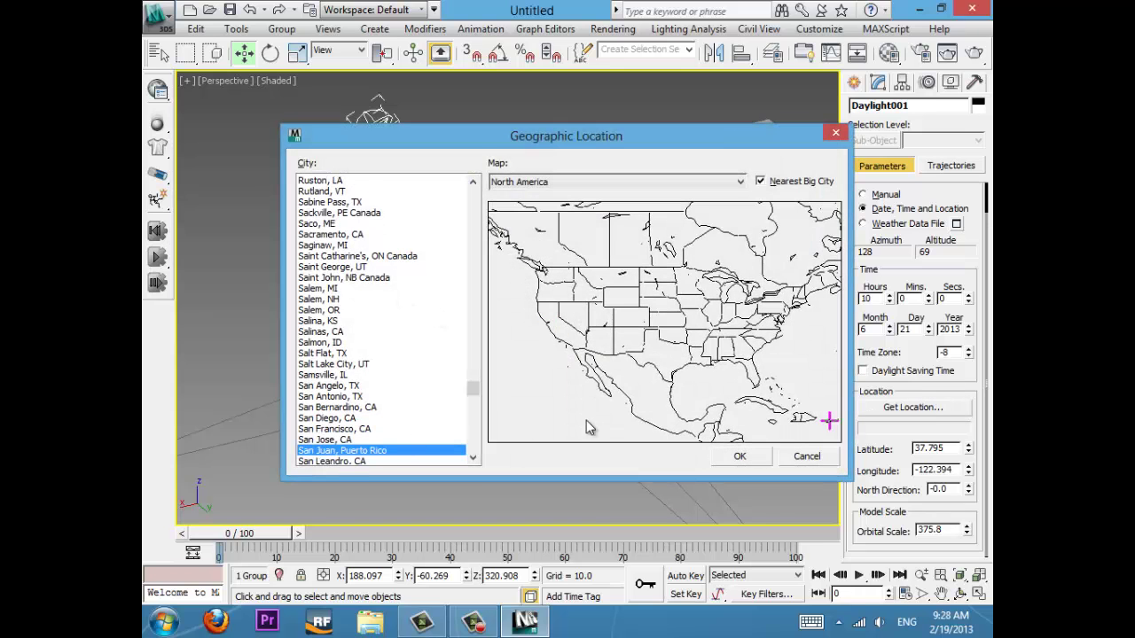
pyautogui.click(359, 441)
pyautogui.click(761, 450)
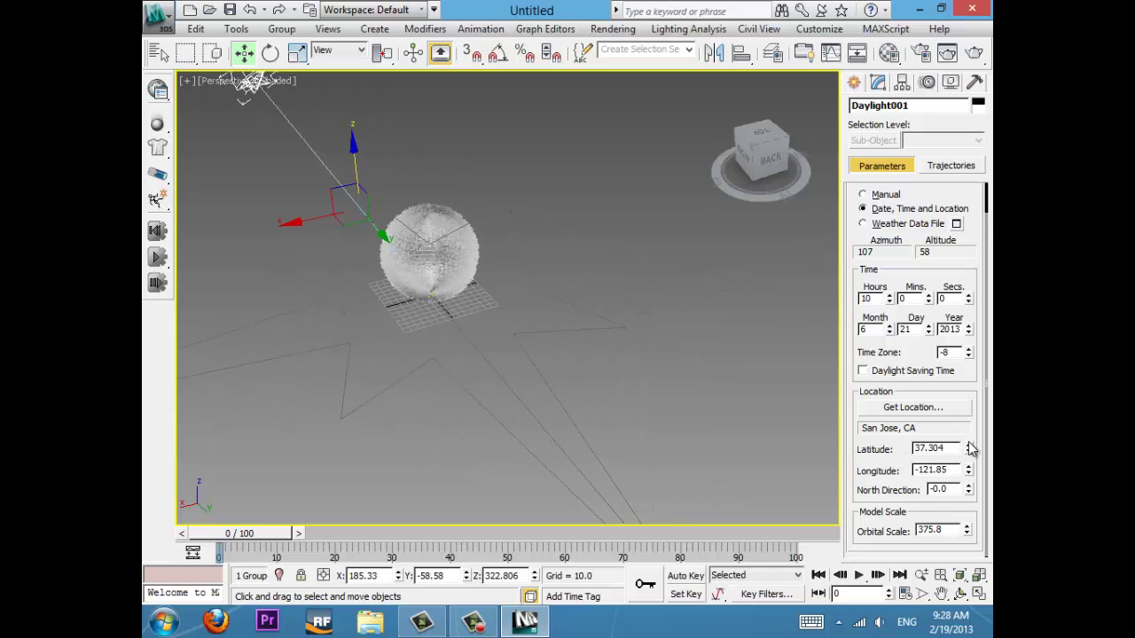
# - Lower the Daylight system's latitude to about 20.1, raise its longitude to shift the sun, and deselect the system
pyautogui.moveTo(971, 449); pyautogui.dragTo(947, 590)
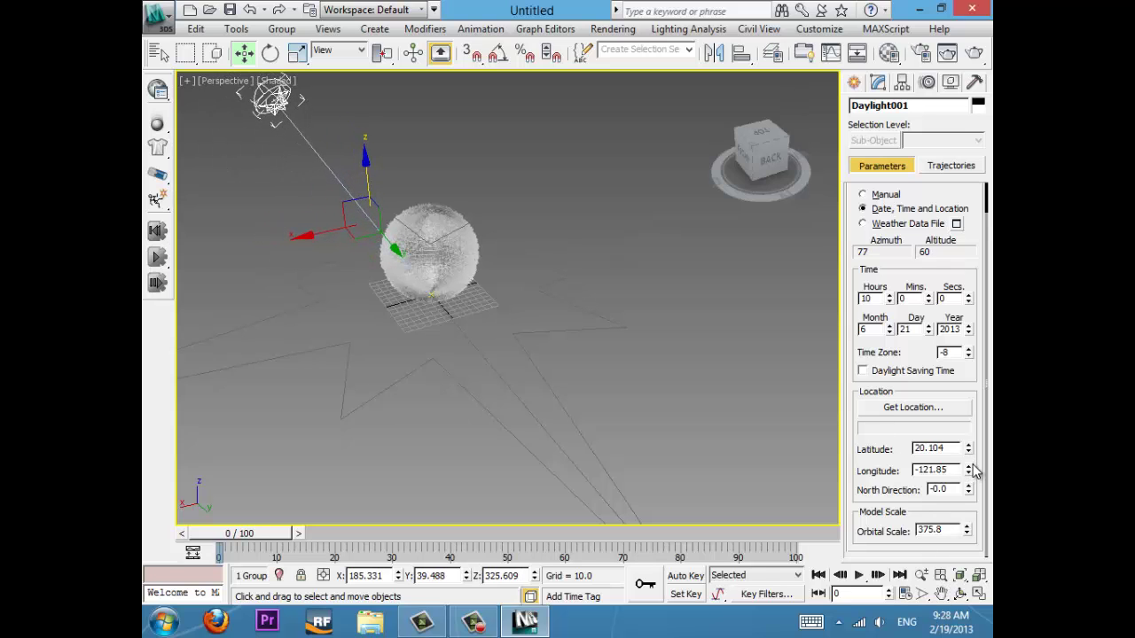
pyautogui.moveTo(969, 471); pyautogui.dragTo(990, 335)
pyautogui.click(571, 169)
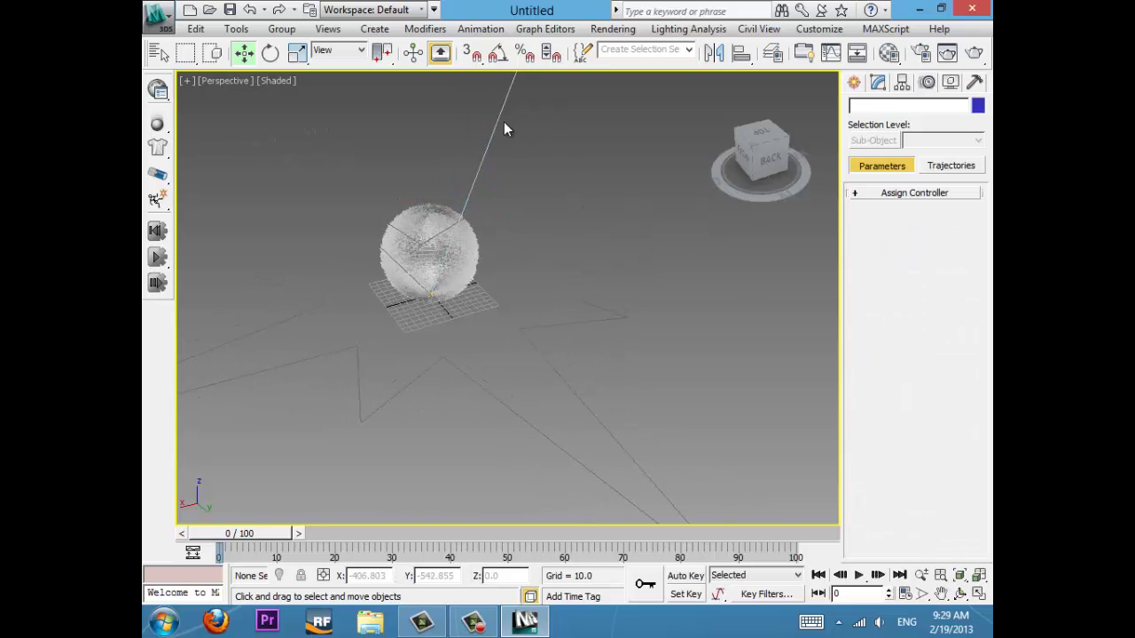
pyautogui.click(562, 323)
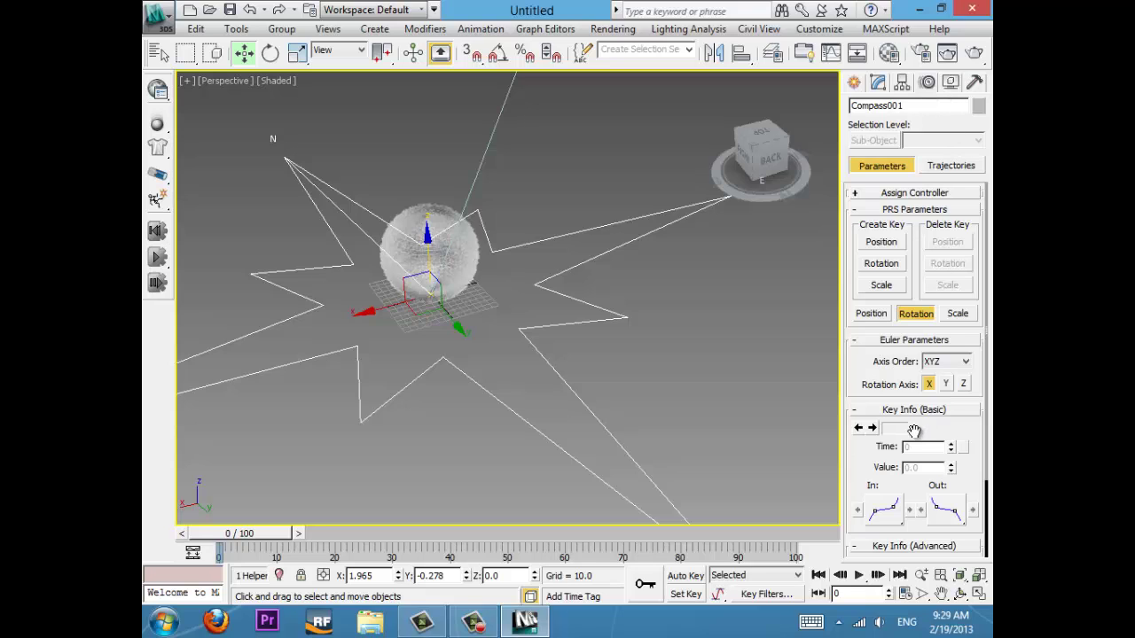
pyautogui.scroll(-1, 901, 369)
pyautogui.scroll(-2, 902, 369)
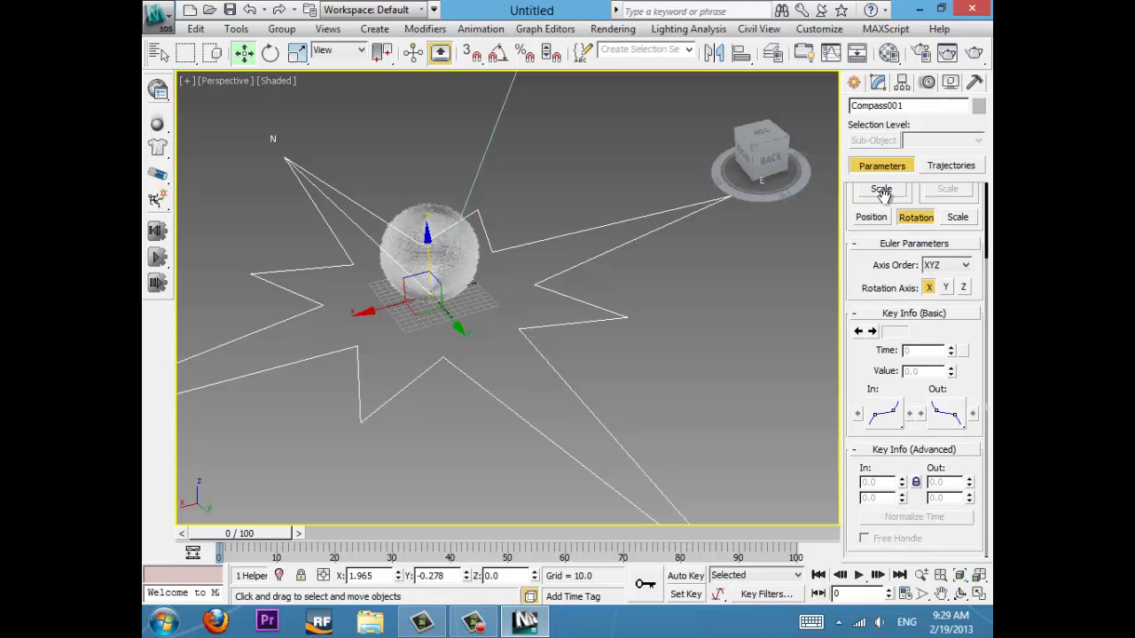
pyautogui.click(501, 118)
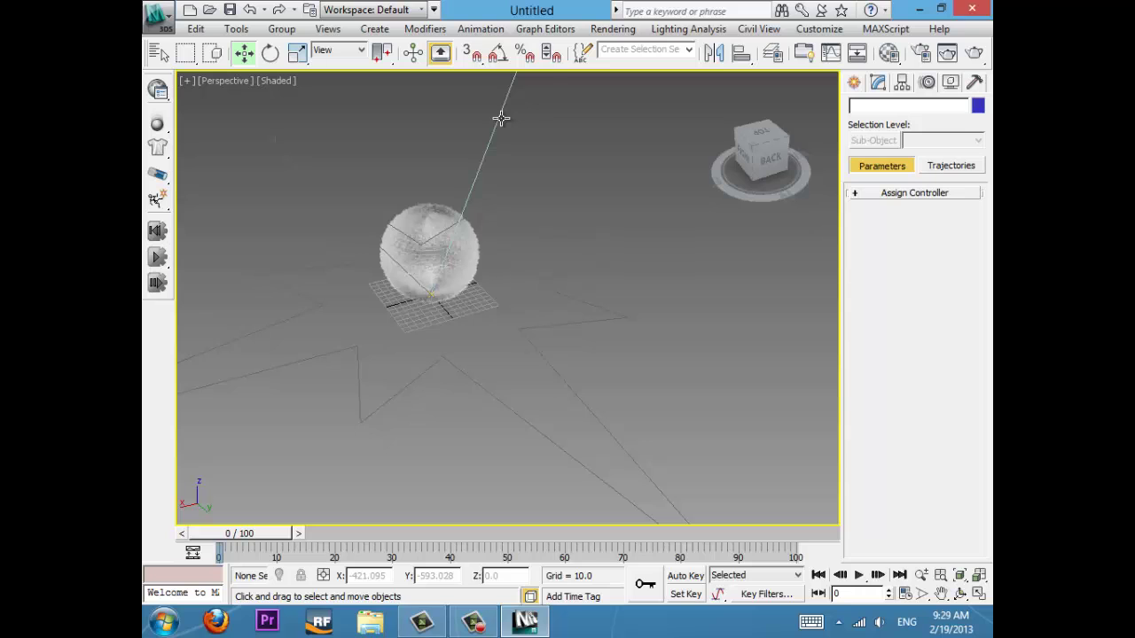
# - Set the Daylight system's time of day to 7 hours in its motion parameters and deselect the system
pyautogui.moveTo(502, 118); pyautogui.dragTo(494, 239, button='middle')
pyautogui.click(460, 211)
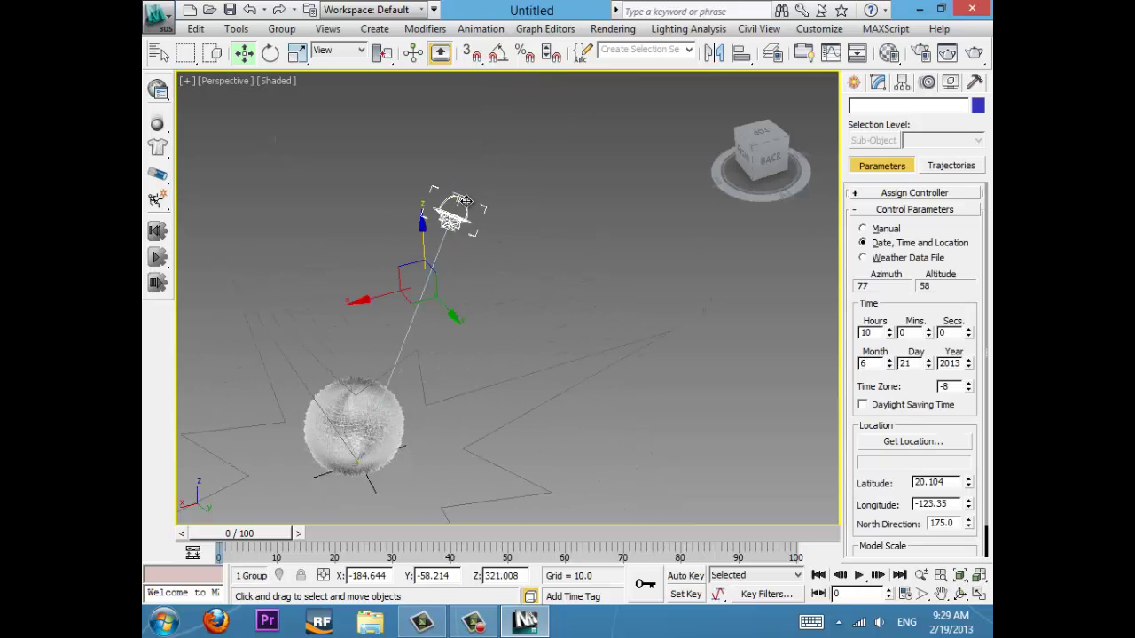
pyautogui.moveTo(544, 331); pyautogui.dragTo(633, 204, button='middle')
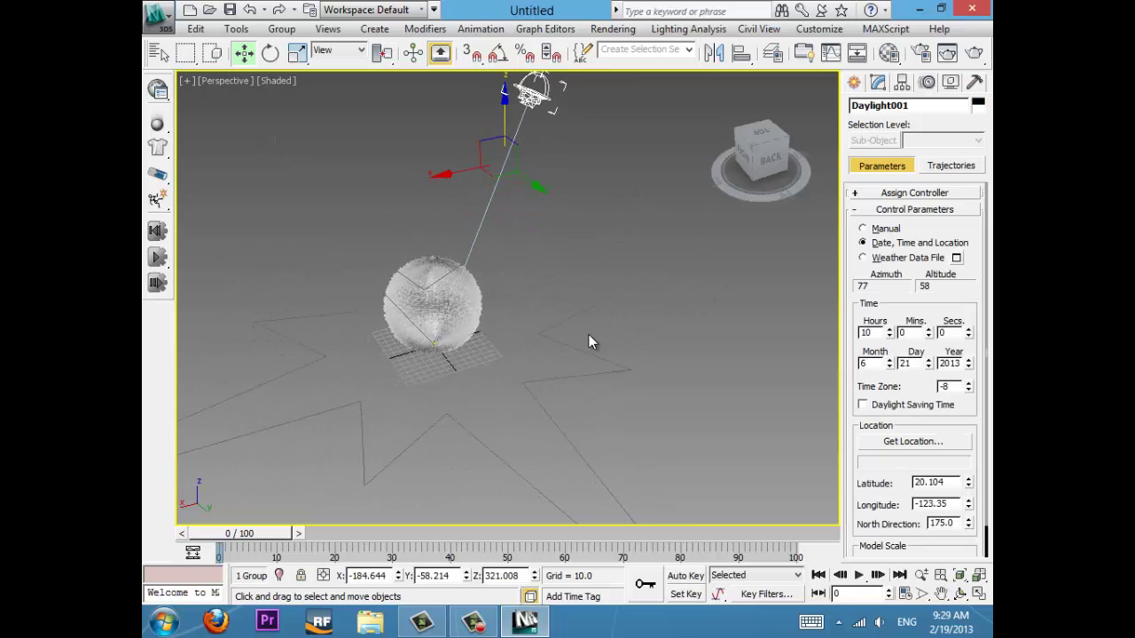
pyautogui.click(890, 336)
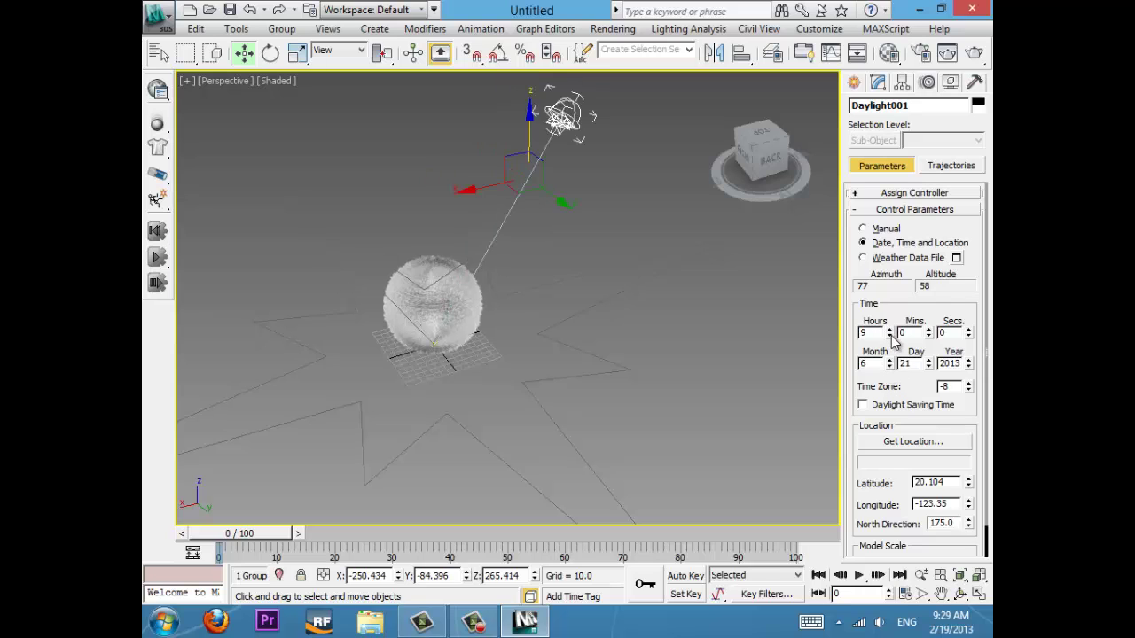
pyautogui.click(890, 336)
pyautogui.click(890, 336)
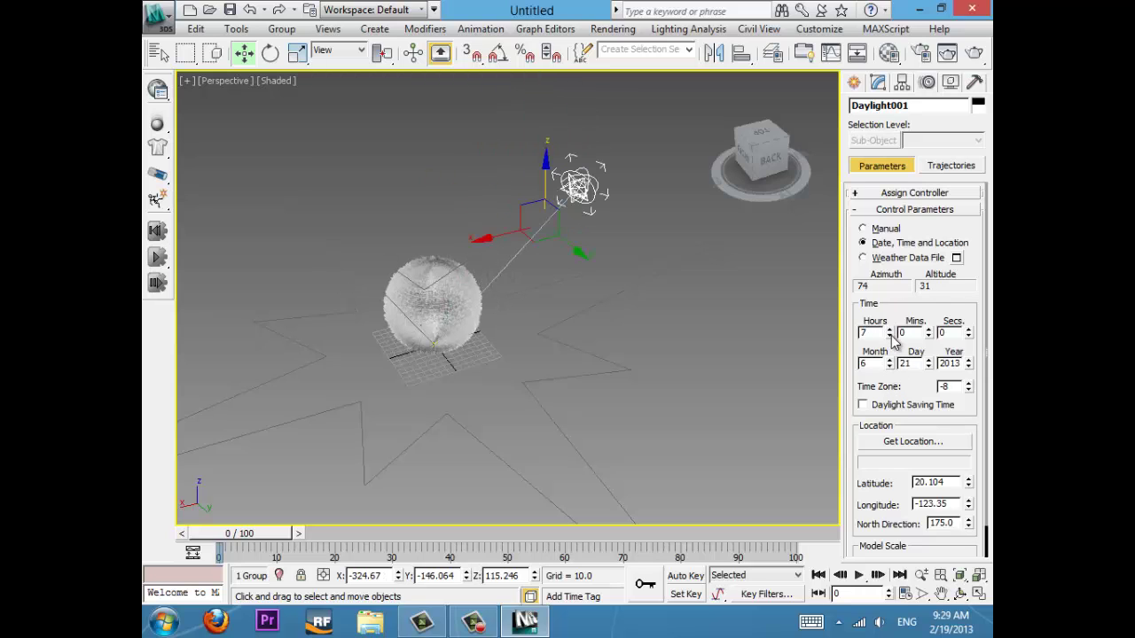
pyautogui.click(747, 273)
# - Create a large ground plane under the greebled sphere and uniformly scale it up to about 369%
pyautogui.scroll(6, 735, 282)
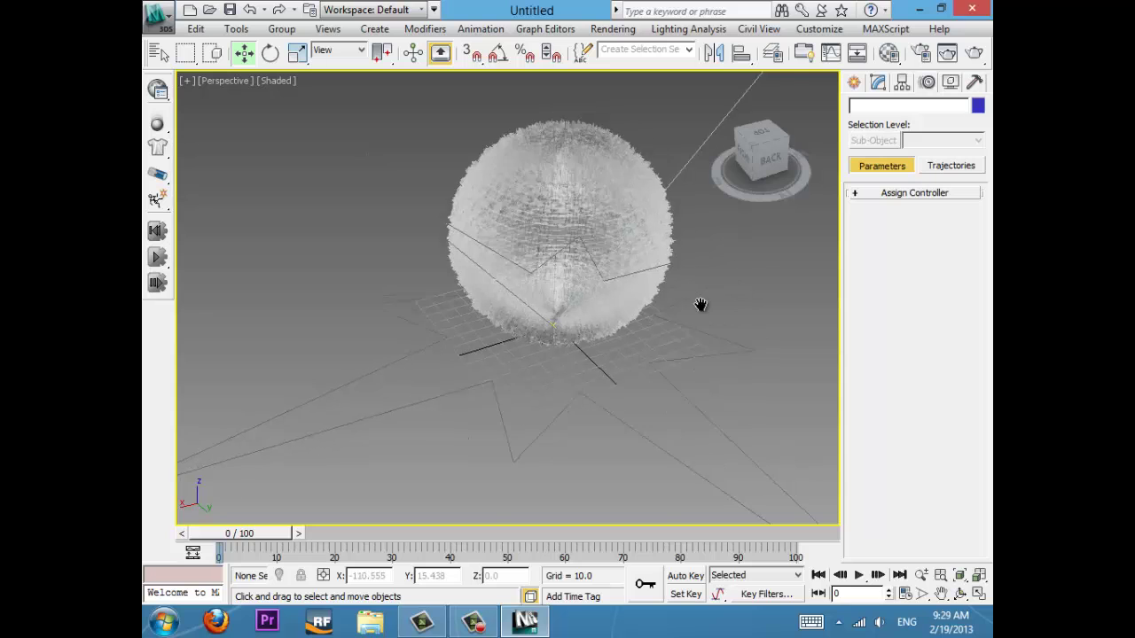
pyautogui.keyDown('alt'); pyautogui.moveTo(696, 327); pyautogui.dragTo(423, 304, button='middle'); pyautogui.keyUp('alt')
pyautogui.scroll(-6, 674, 222)
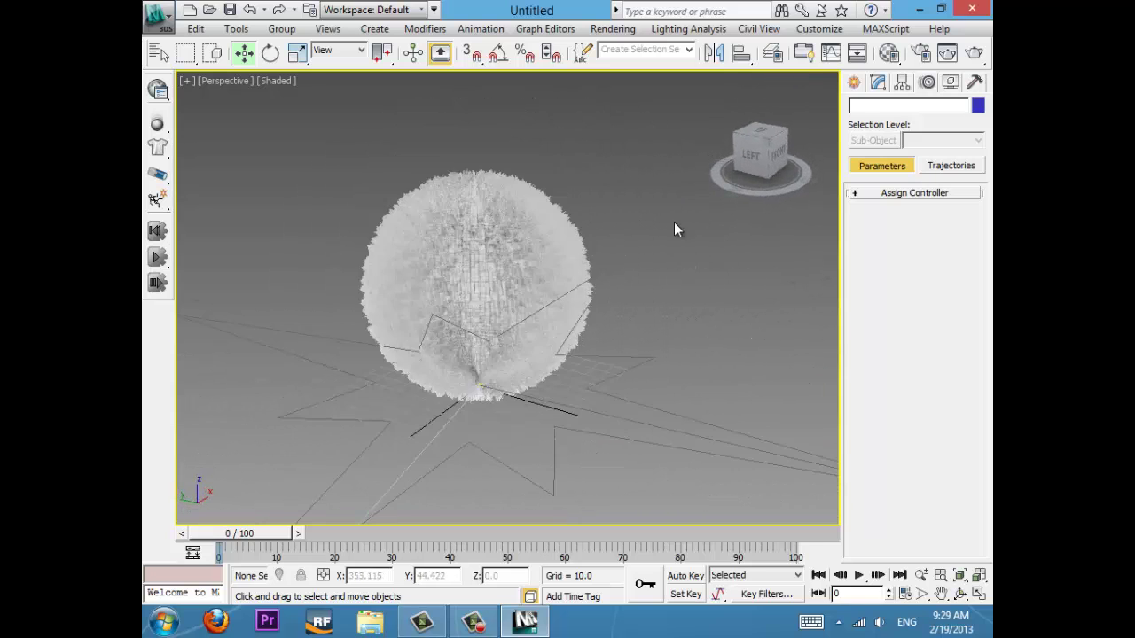
pyautogui.click(853, 82)
pyautogui.click(862, 110)
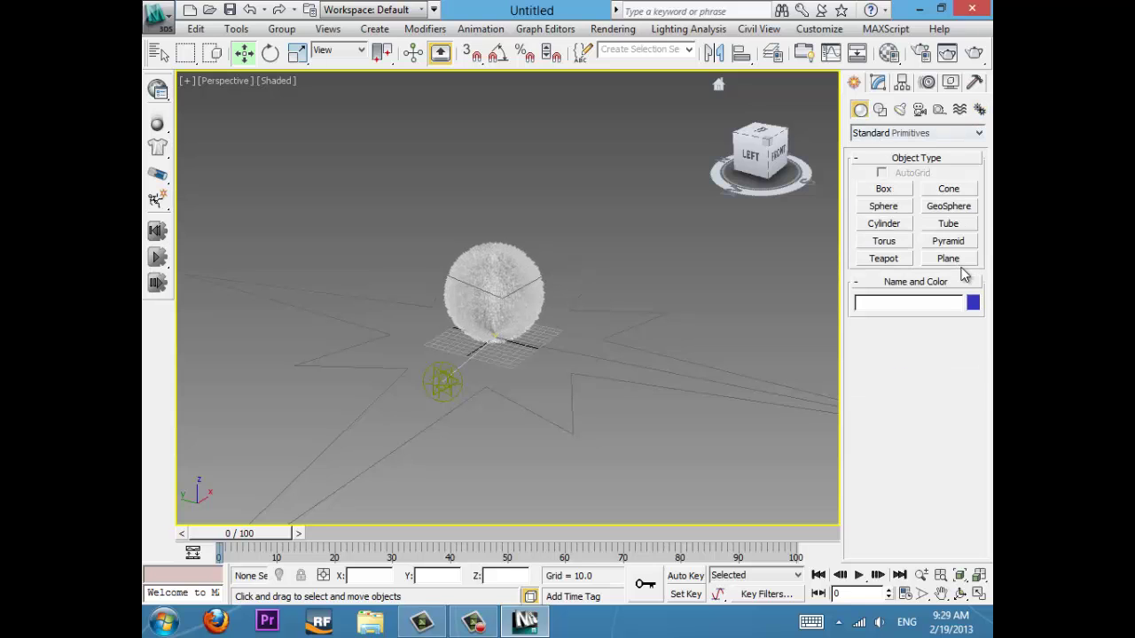
pyautogui.click(950, 259)
pyautogui.moveTo(470, 196); pyautogui.dragTo(306, 511)
pyautogui.click(297, 53)
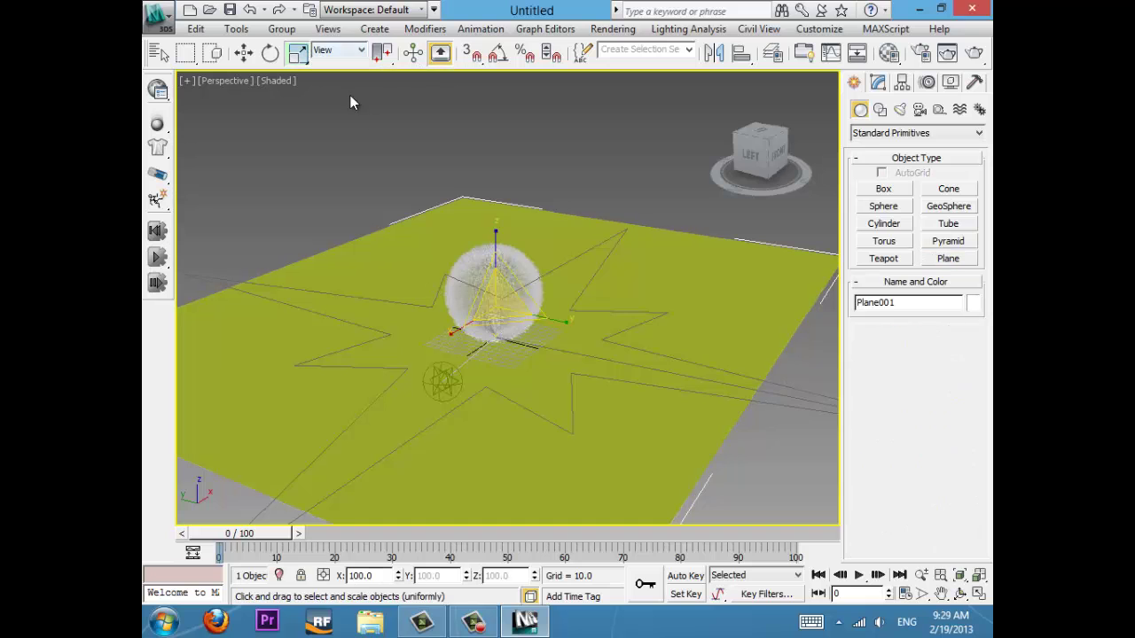
pyautogui.moveTo(503, 292); pyautogui.dragTo(470, 58)
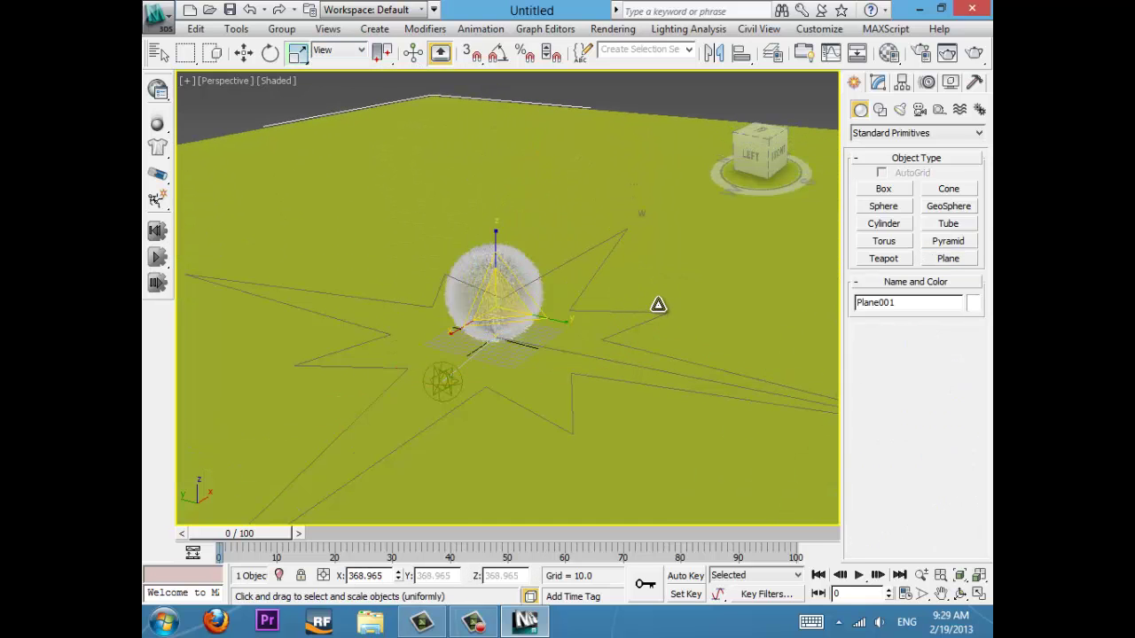
# - Uniformly scale the ground plane further to about 983% so it fills the background behind the sphere in a close perspective view
pyautogui.scroll(3, 665, 301)
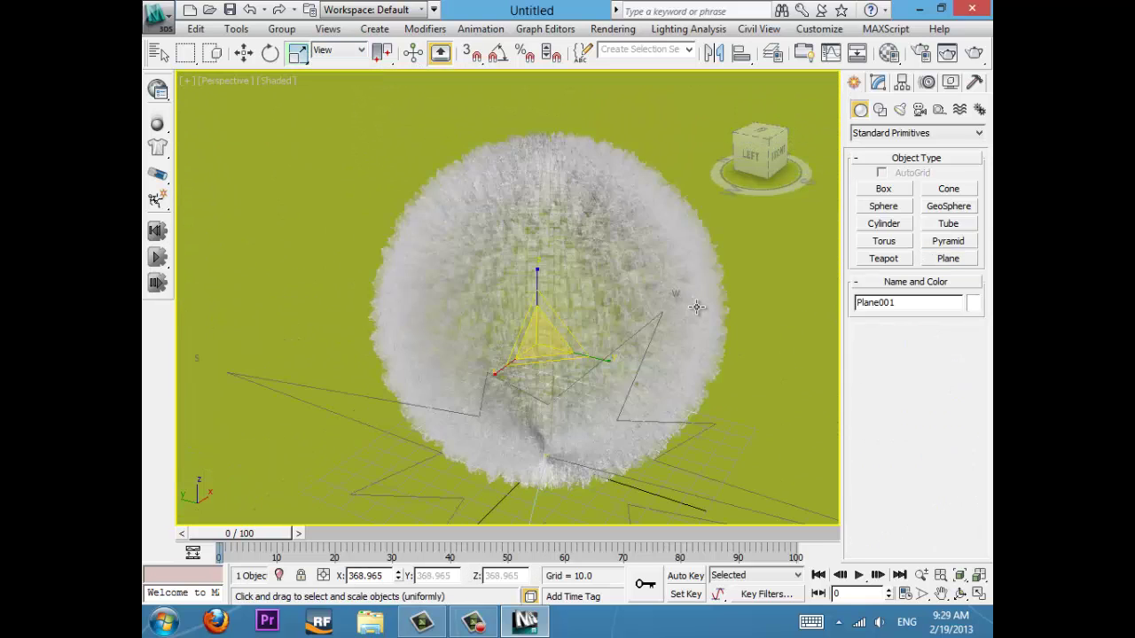
pyautogui.moveTo(697, 304); pyautogui.dragTo(671, 302, button='middle')
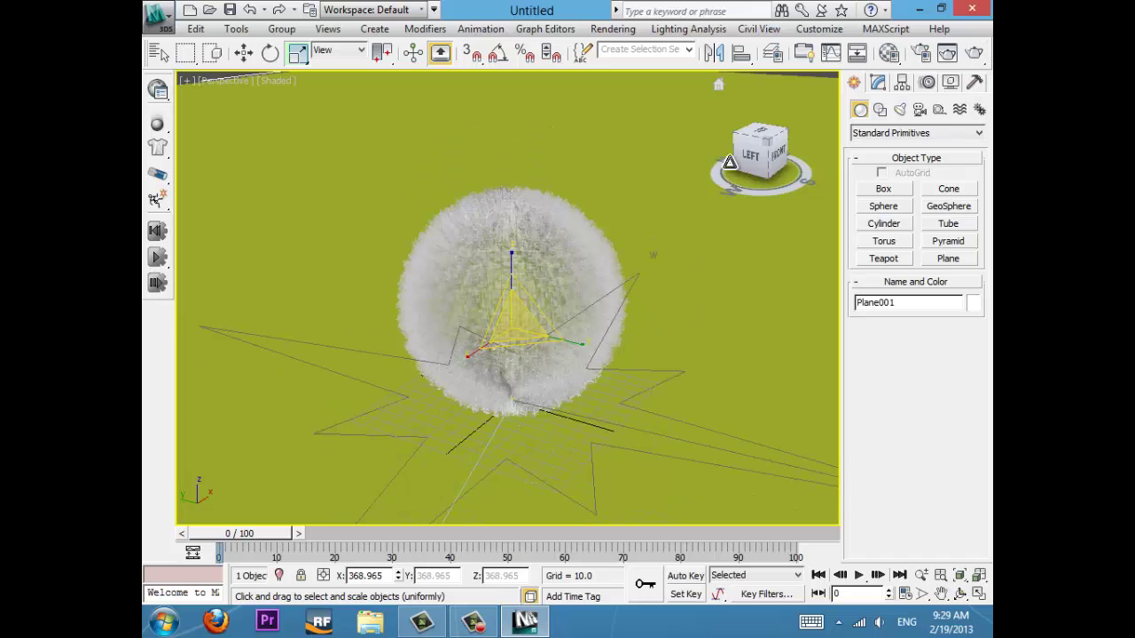
pyautogui.scroll(2, 646, 191)
pyautogui.scroll(2, 647, 191)
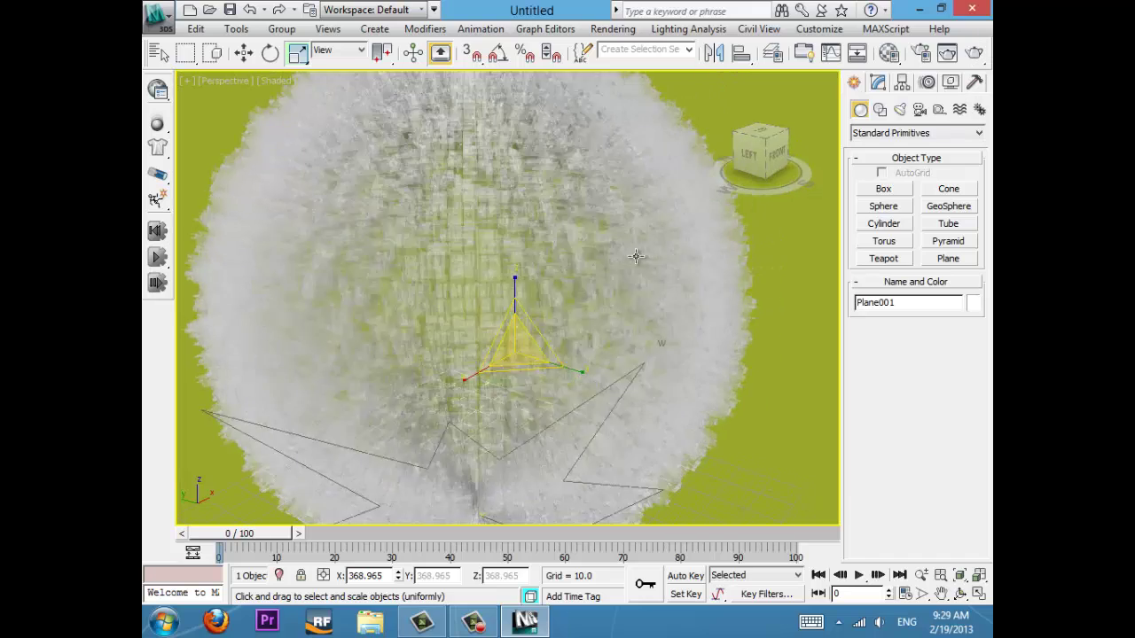
pyautogui.moveTo(634, 254); pyautogui.dragTo(740, 349, button='middle')
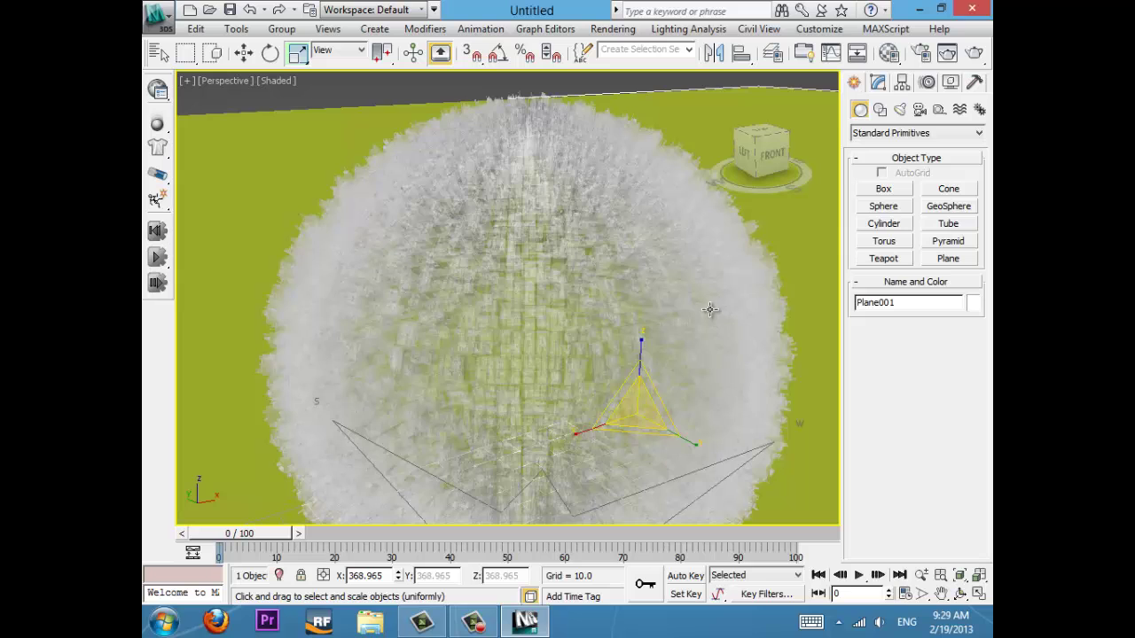
pyautogui.moveTo(710, 309); pyautogui.dragTo(711, 320, button='middle')
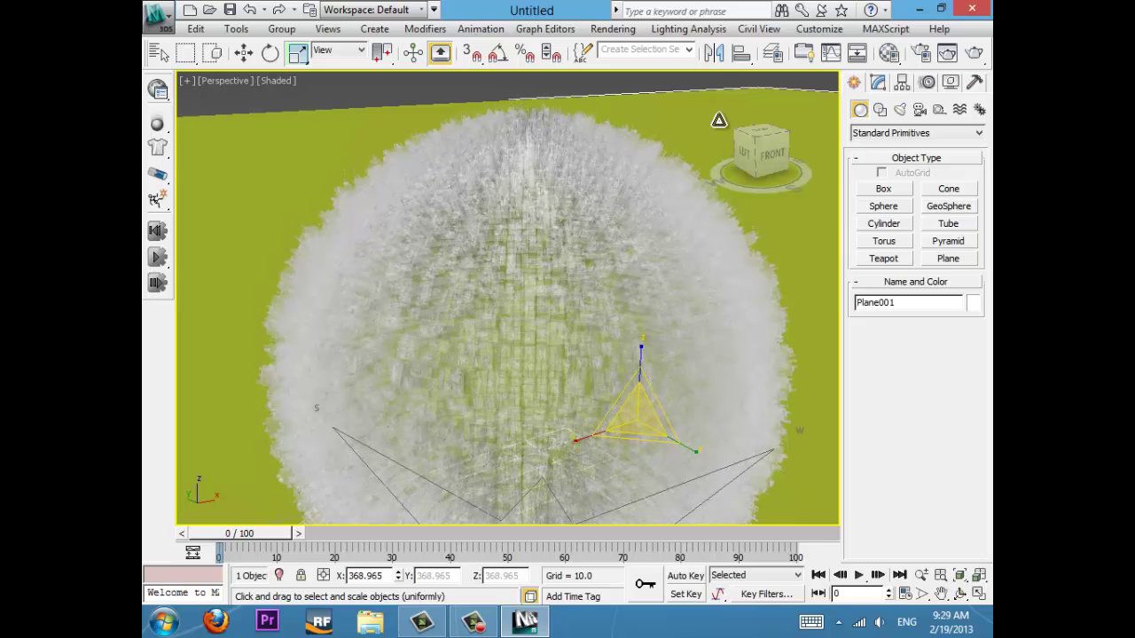
pyautogui.click(700, 86)
pyautogui.click(640, 176)
pyautogui.moveTo(635, 406); pyautogui.dragTo(458, 3)
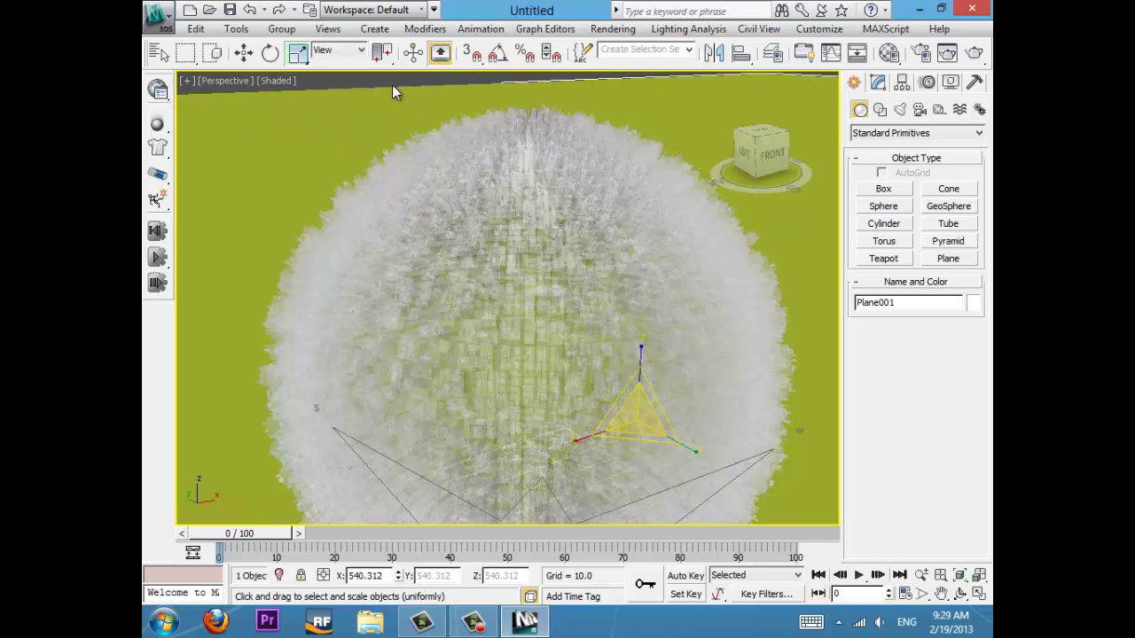
pyautogui.moveTo(641, 406); pyautogui.dragTo(644, 399)
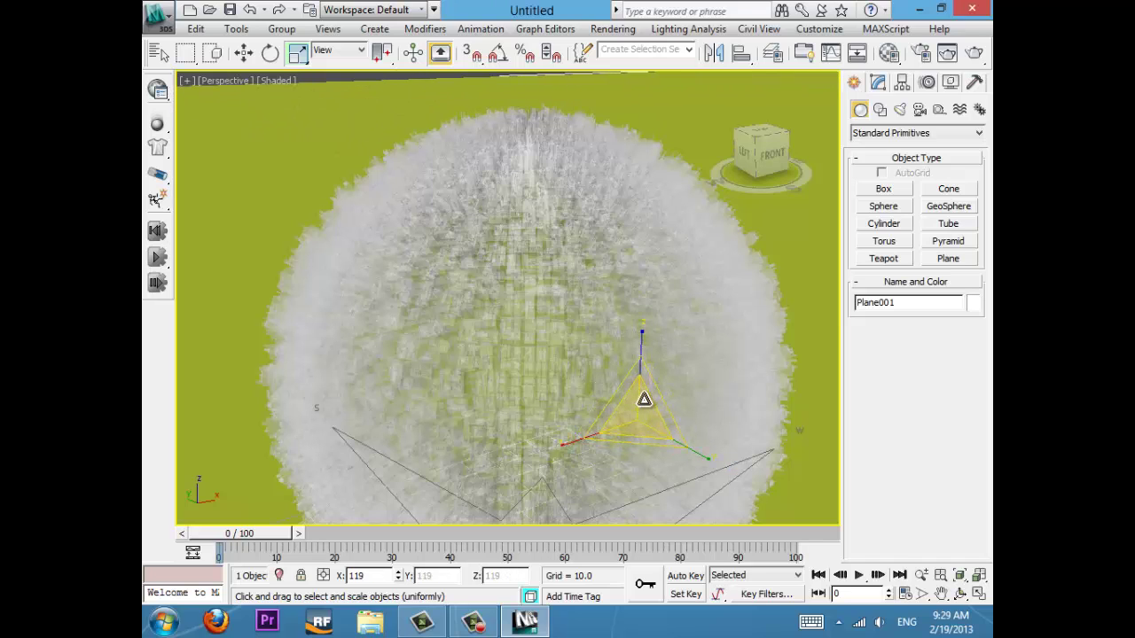
pyautogui.moveTo(699, 443); pyautogui.dragTo(835, 103)
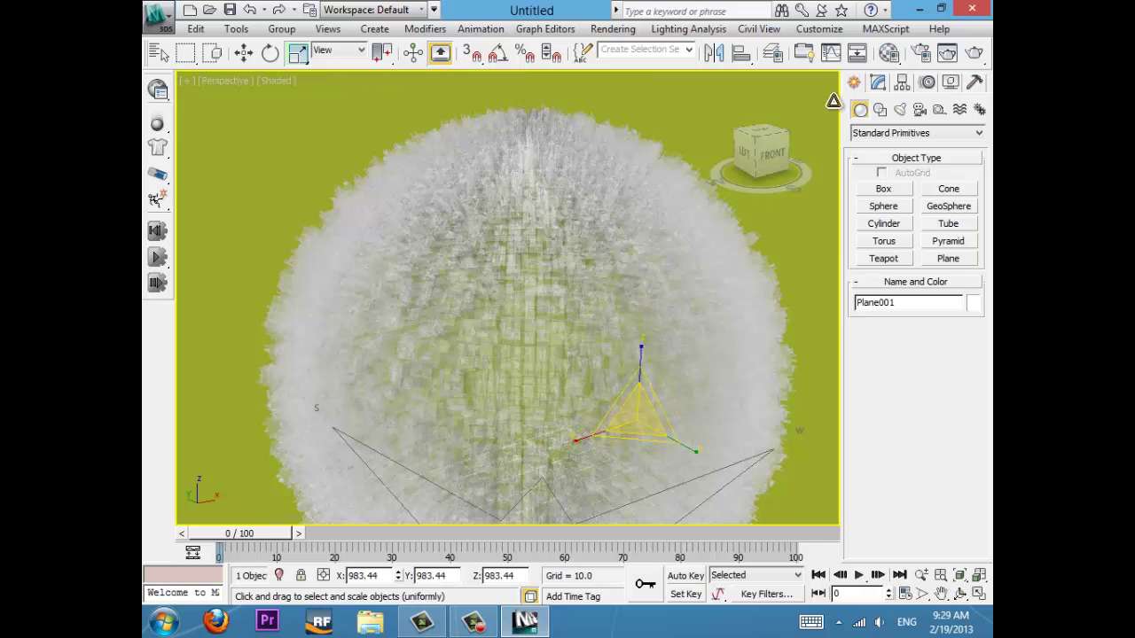
# - Render the perspective view of the glass sphere on the plane, inspect the image at different magnifications, and close the render window
pyautogui.click(976, 57)
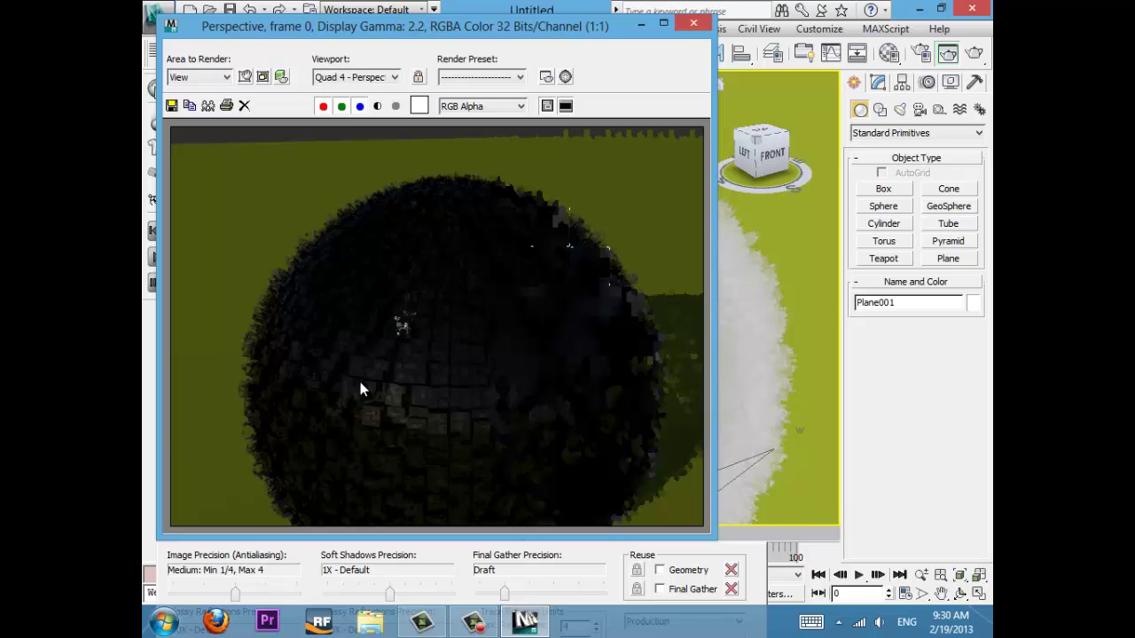
pyautogui.scroll(1, 388, 230)
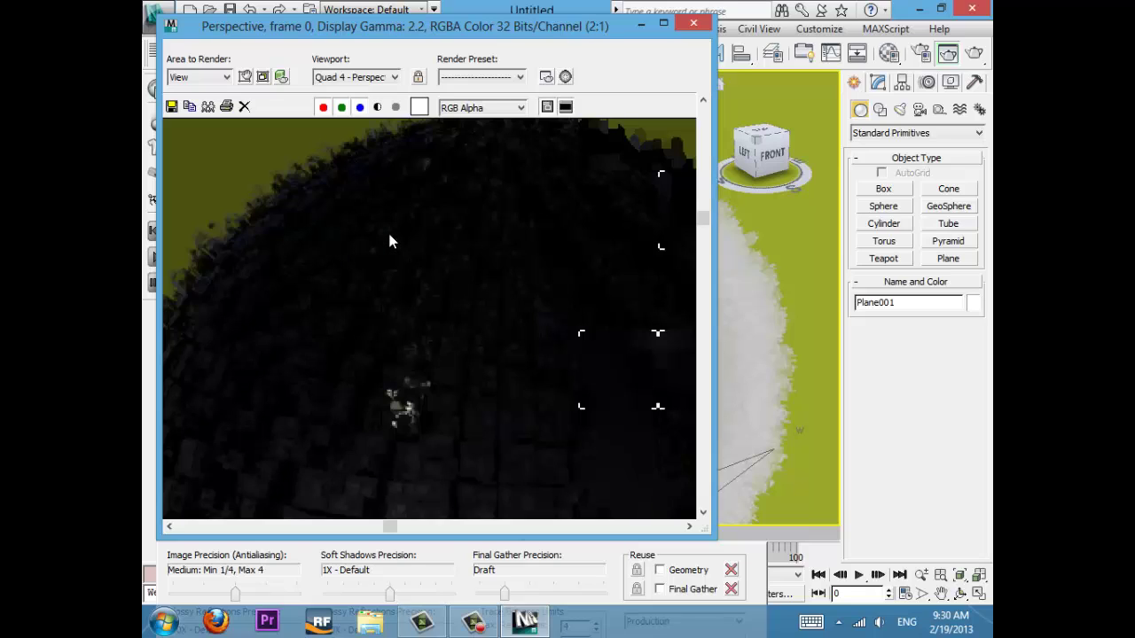
pyautogui.scroll(-2, 387, 230)
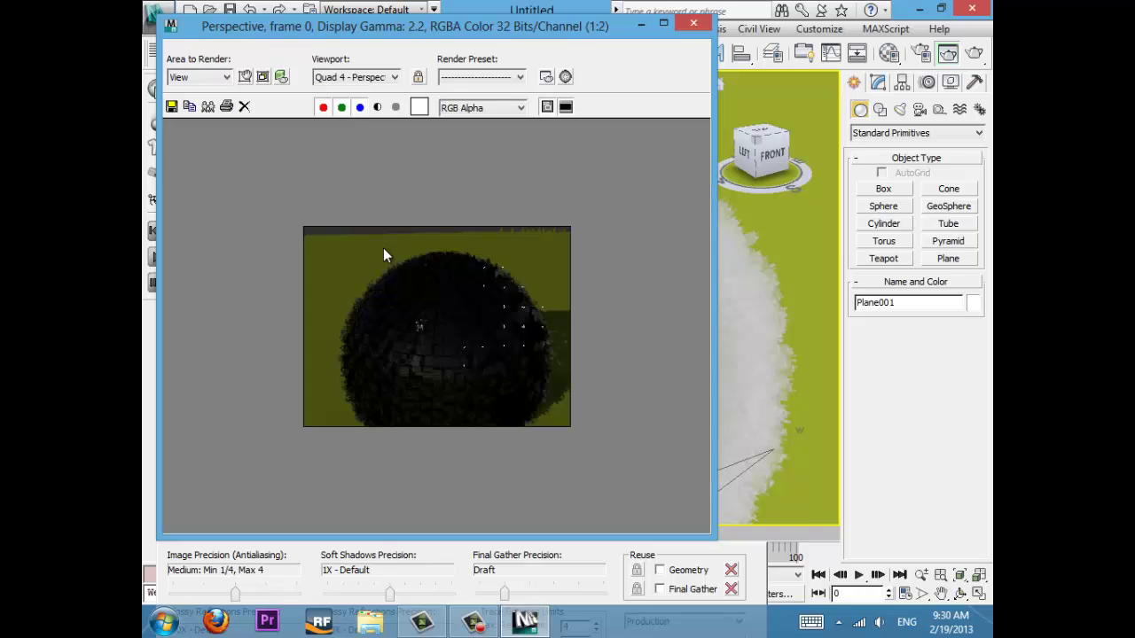
pyautogui.scroll(1, 383, 247)
pyautogui.scroll(-1, 383, 247)
pyautogui.scroll(1, 383, 247)
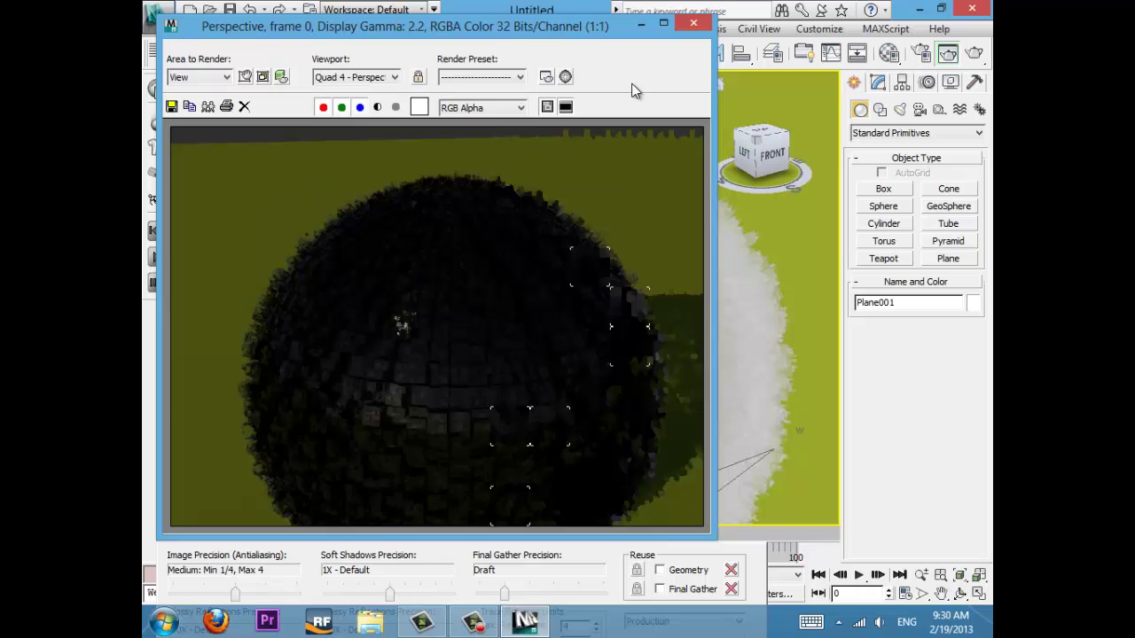
pyautogui.click(701, 23)
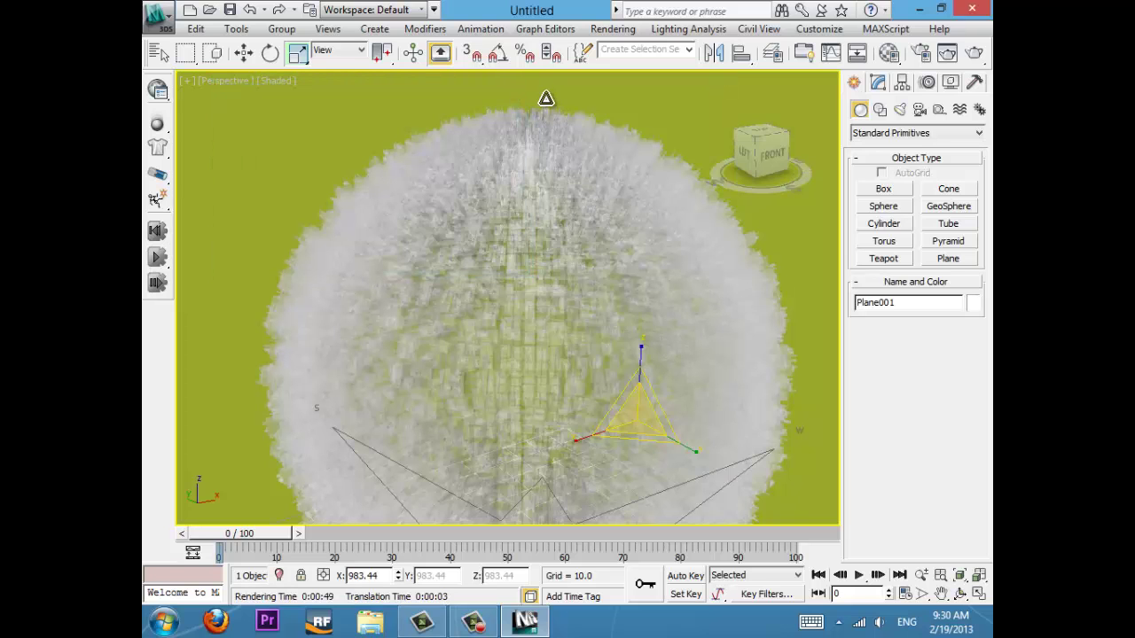
# - Try rendering a close-up of the greebles along the sphere's upper surface, and cancel the render before it completes
pyautogui.keyDown('alt'); pyautogui.moveTo(681, 256); pyautogui.dragTo(631, 404, button='middle'); pyautogui.keyUp('alt')
pyautogui.scroll(5, 685, 302)
pyautogui.scroll(4, 630, 404)
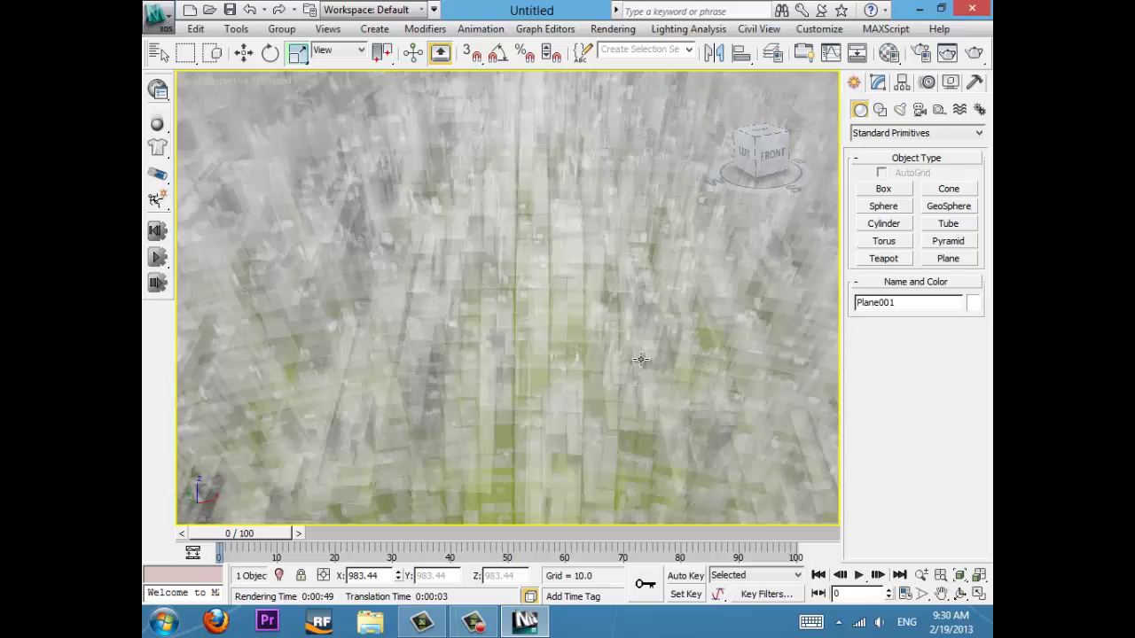
pyautogui.keyDown('alt'); pyautogui.moveTo(617, 339); pyautogui.dragTo(554, 355, button='middle'); pyautogui.keyUp('alt')
pyautogui.scroll(-3, 512, 338)
pyautogui.scroll(3, 524, 328)
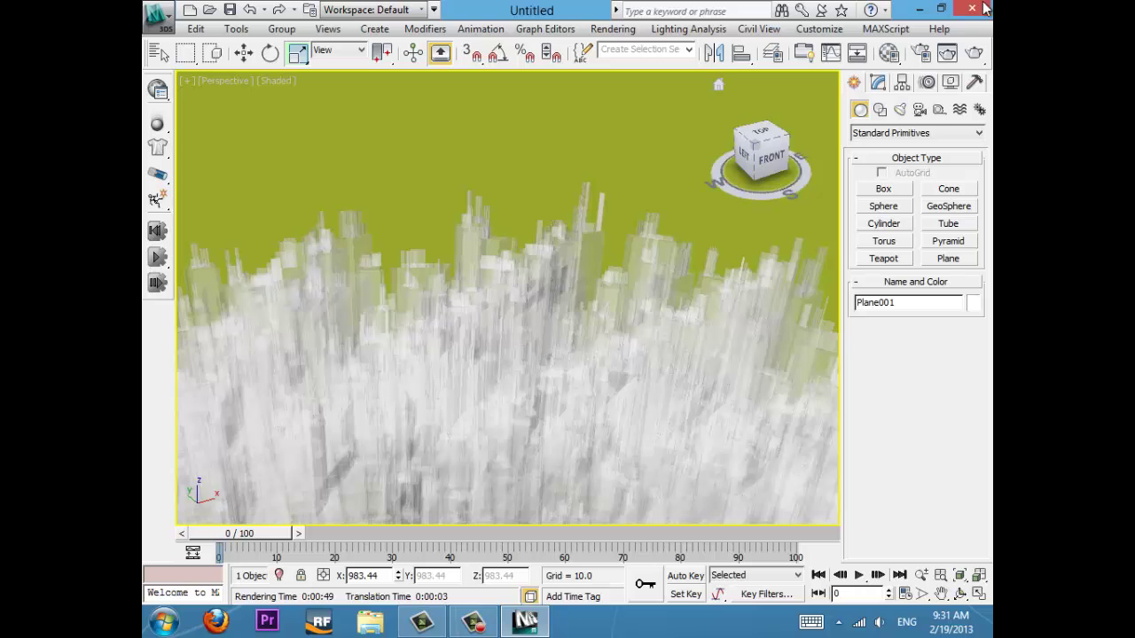
pyautogui.click(974, 52)
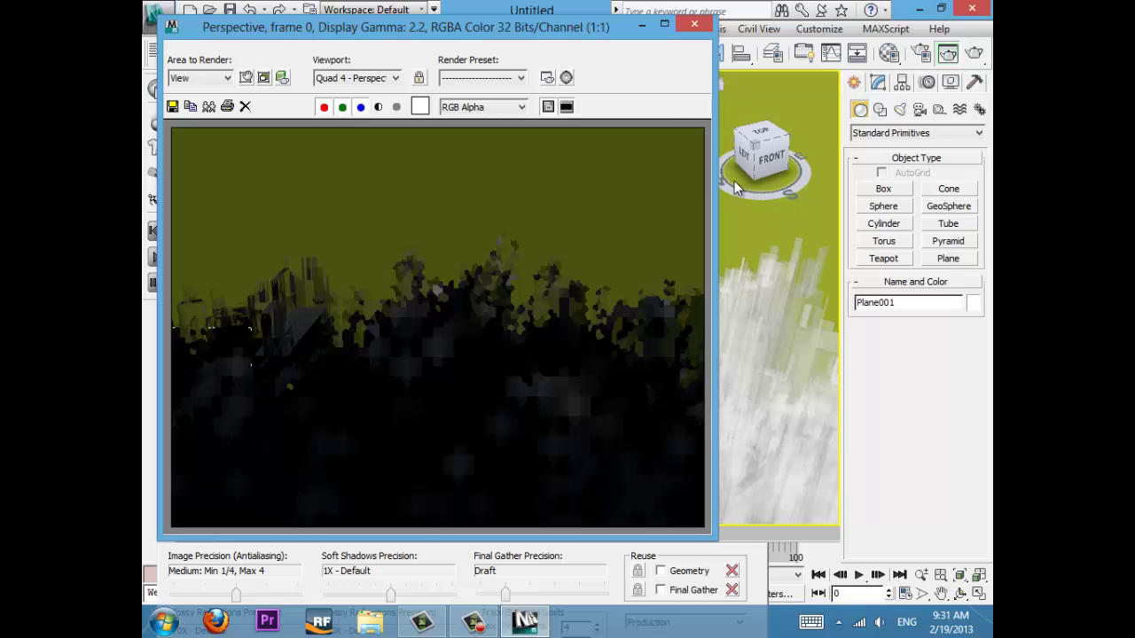
pyautogui.click(692, 25)
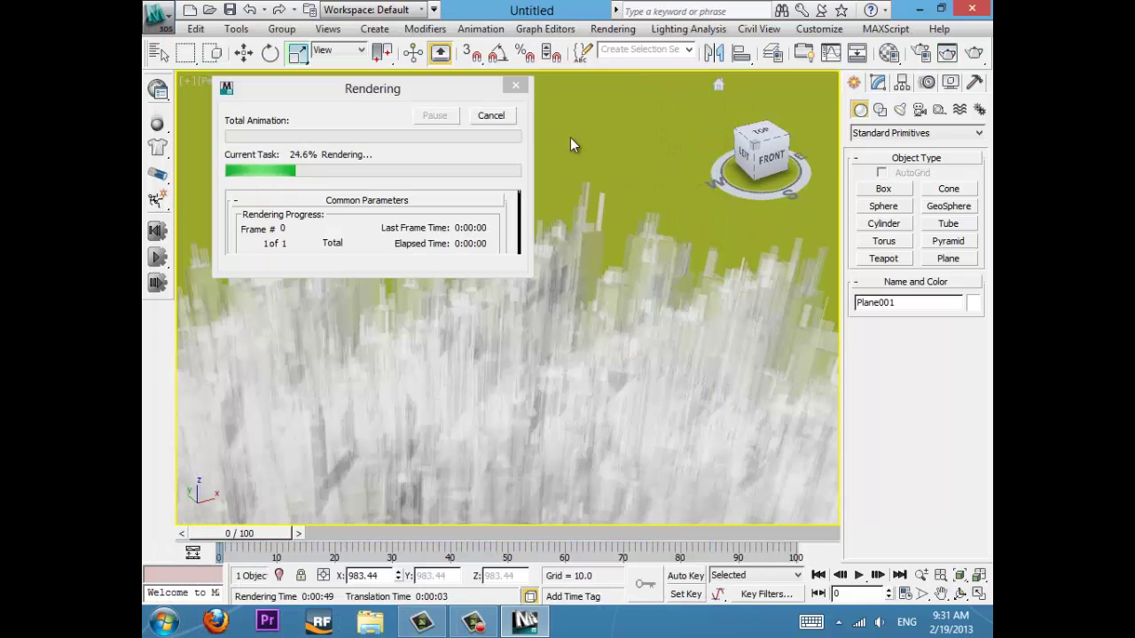
pyautogui.click(514, 86)
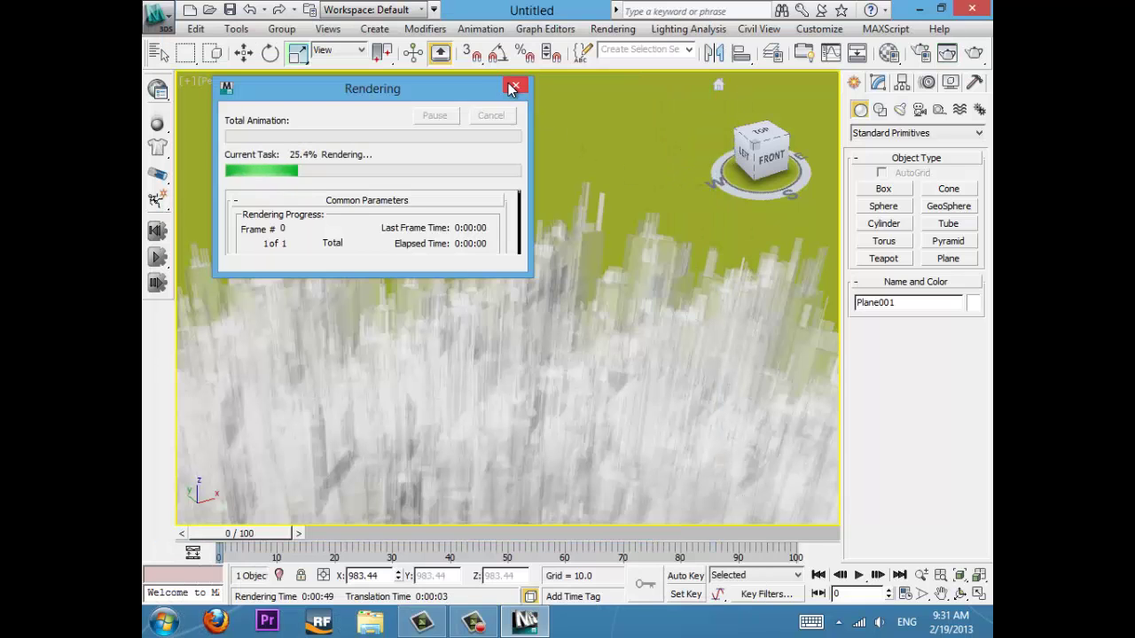
pyautogui.click(920, 10)
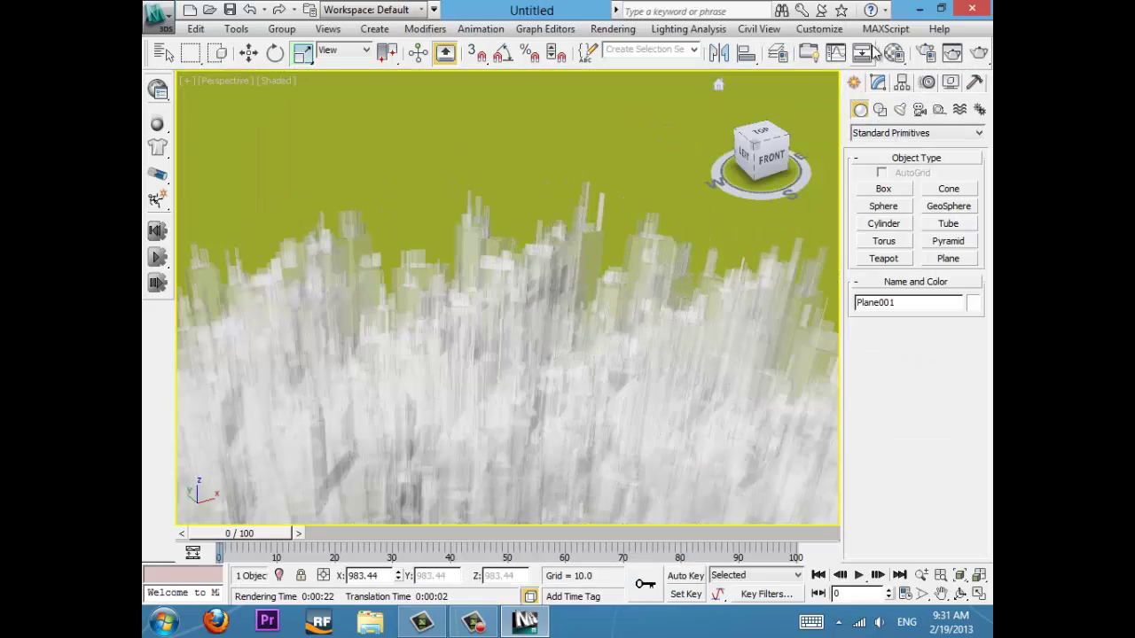
pyautogui.click(921, 10)
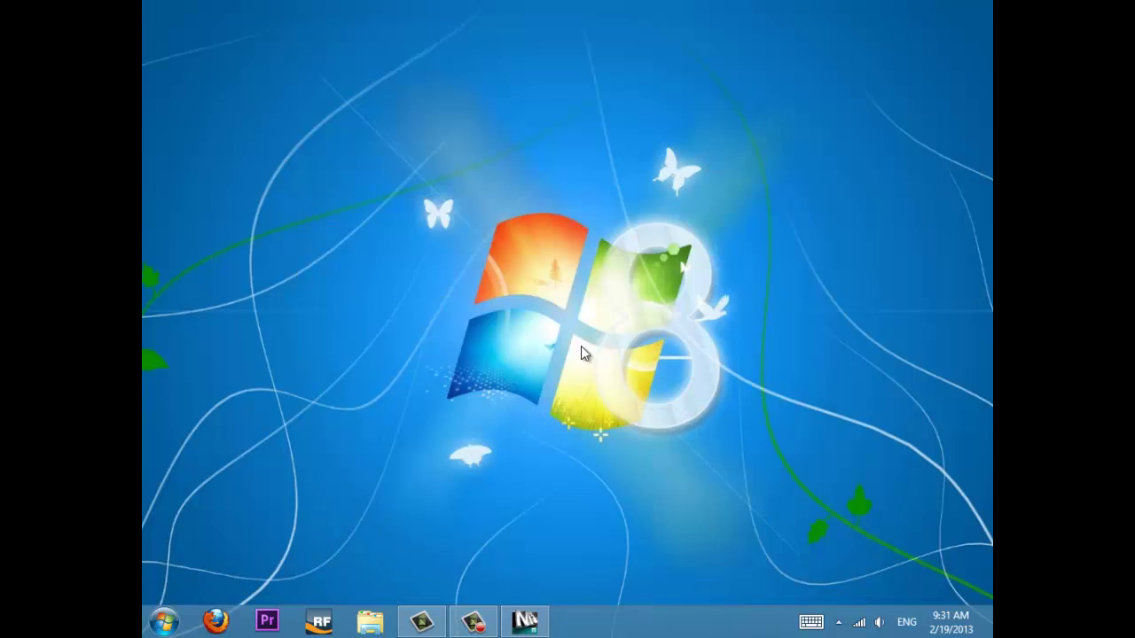
pyautogui.rightClick(608, 375)
pyautogui.click(557, 450)
pyautogui.click(523, 626)
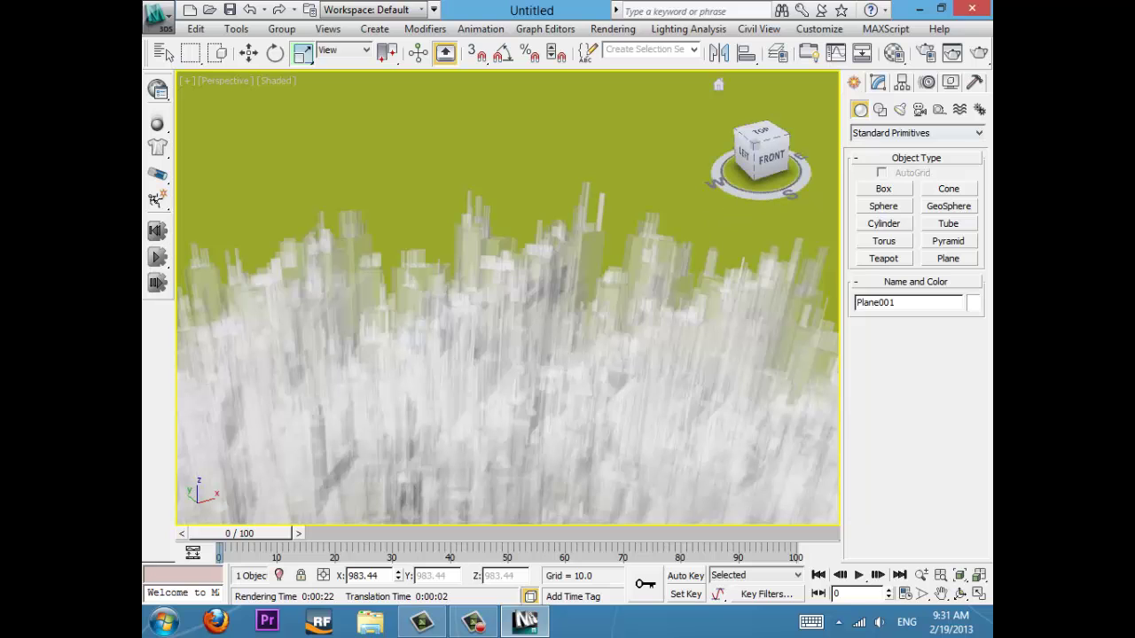
# - Close 3ds Max without saving the changes to the scene
pyautogui.click(976, 7)
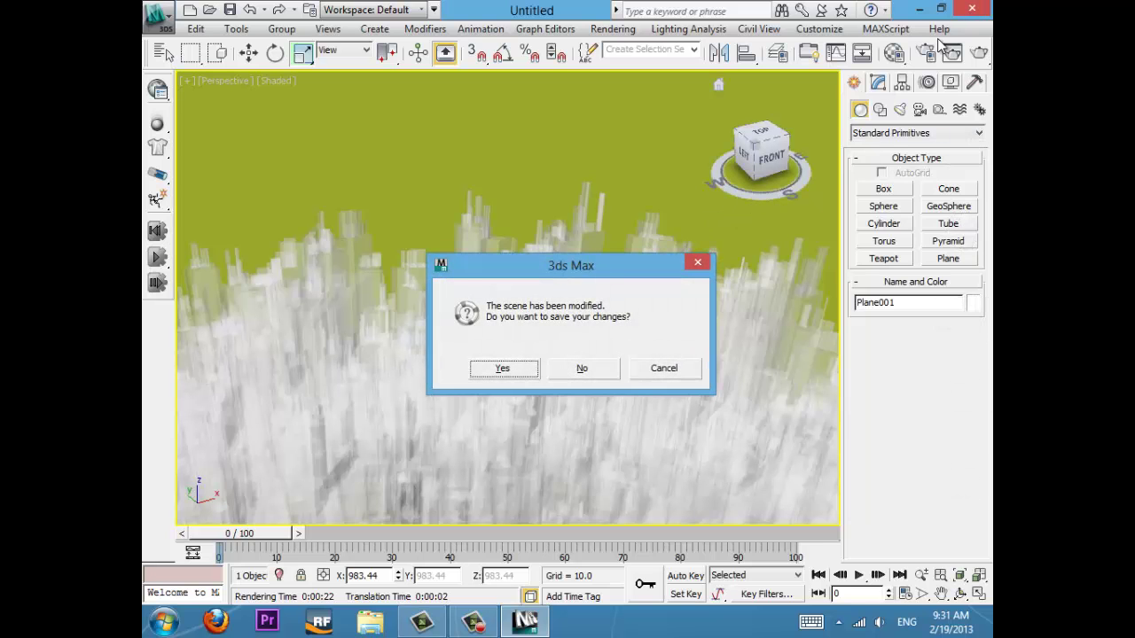
pyautogui.click(583, 373)
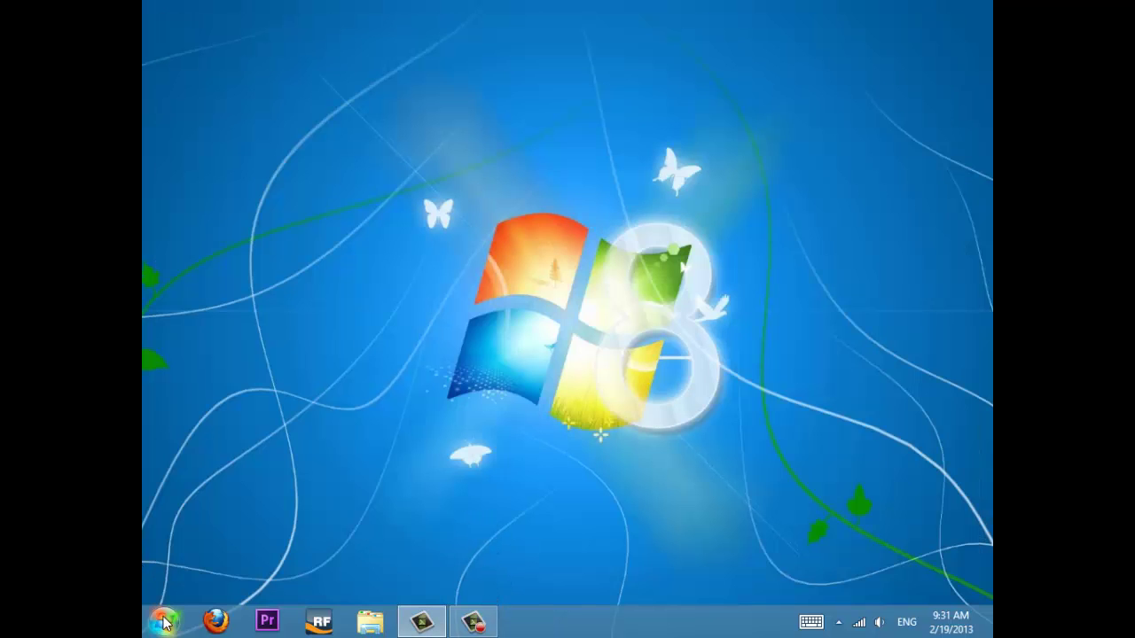